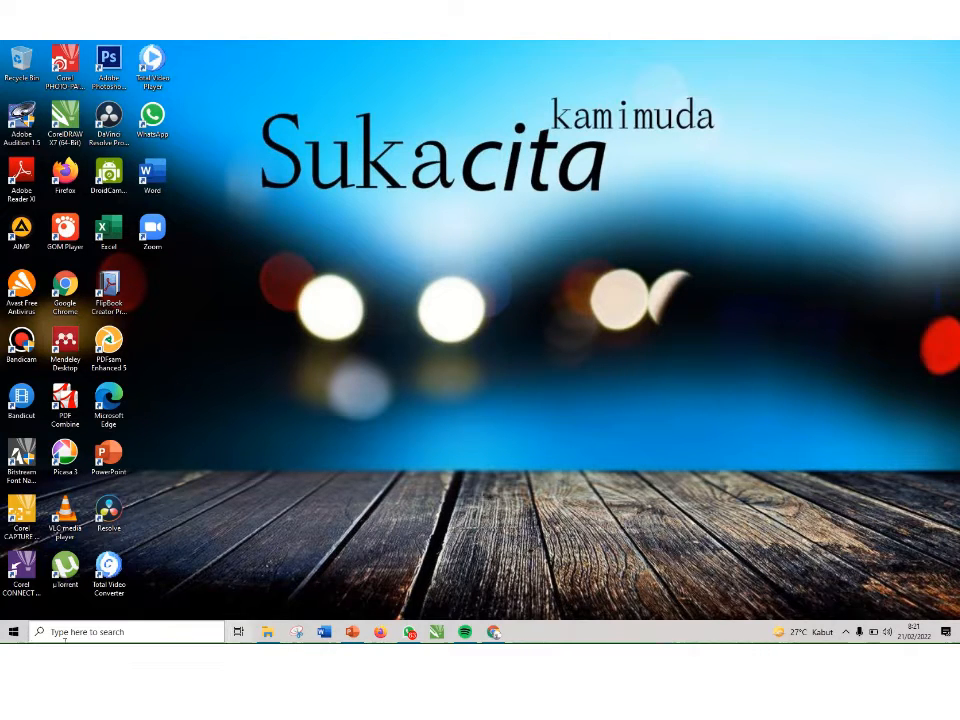
# Search for Excel, launch it and create a blank workbook
pyautogui.click(13, 631)
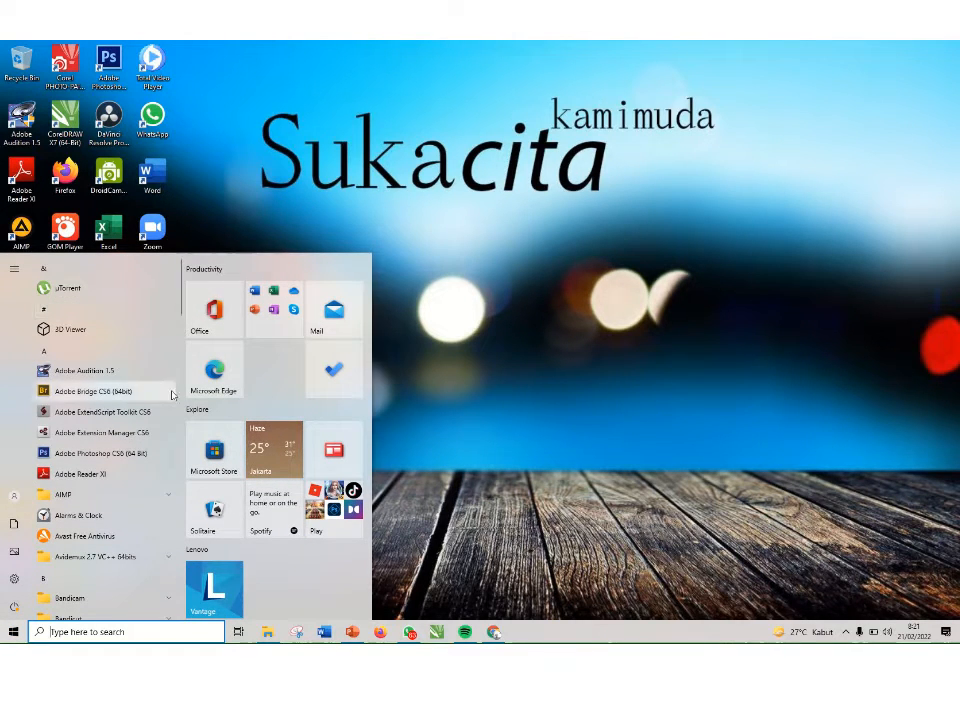
pyautogui.scroll(-3, 110, 590)
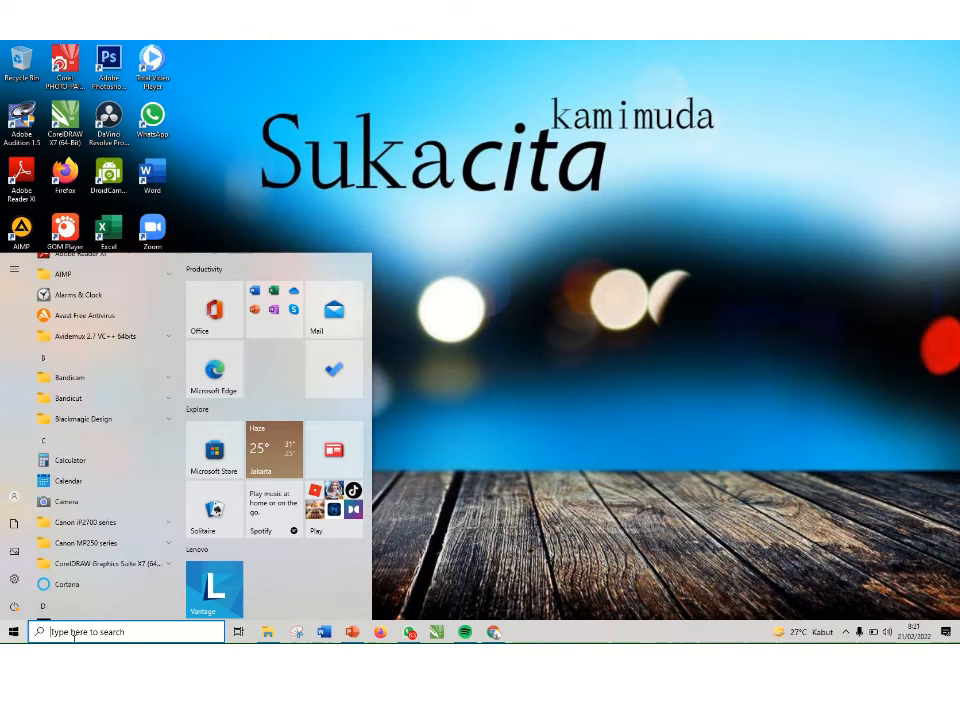
pyautogui.click(70, 632)
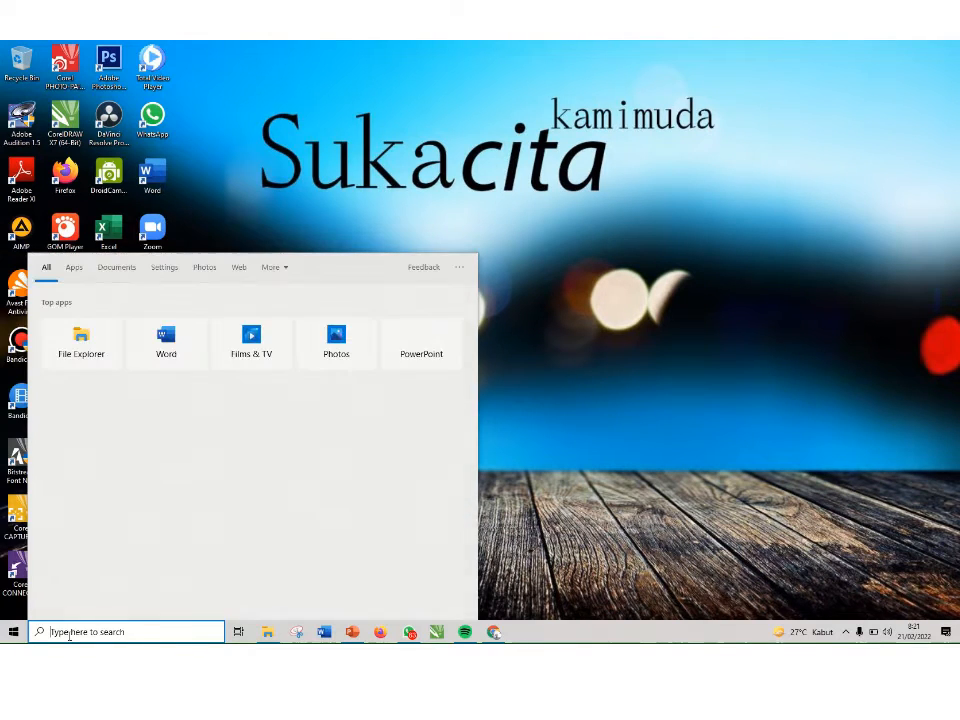
pyautogui.write('exce')
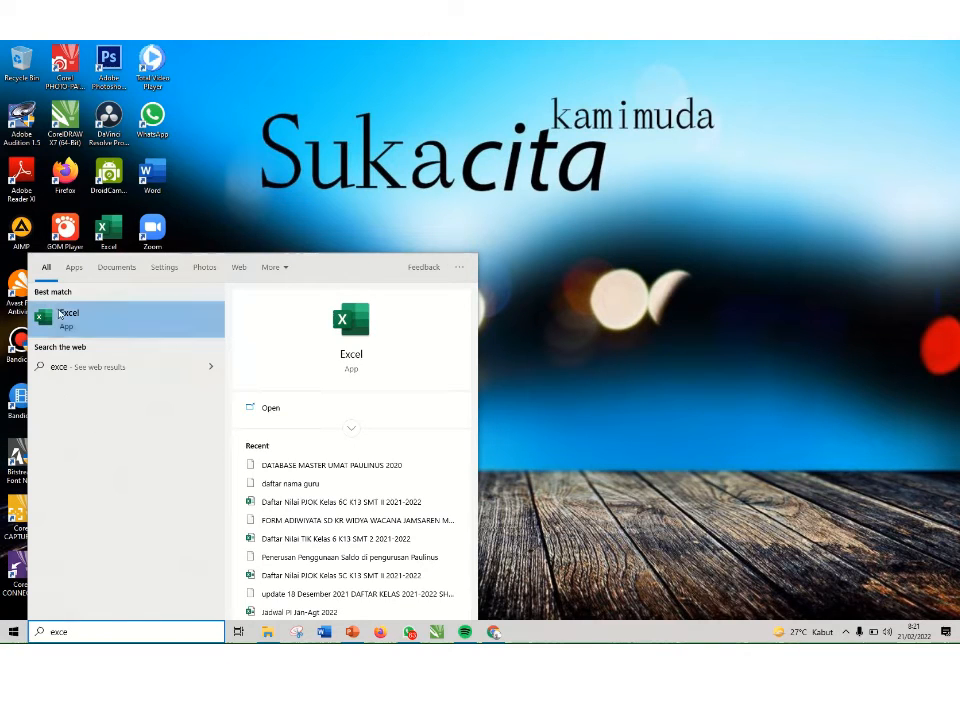
pyautogui.click(77, 322)
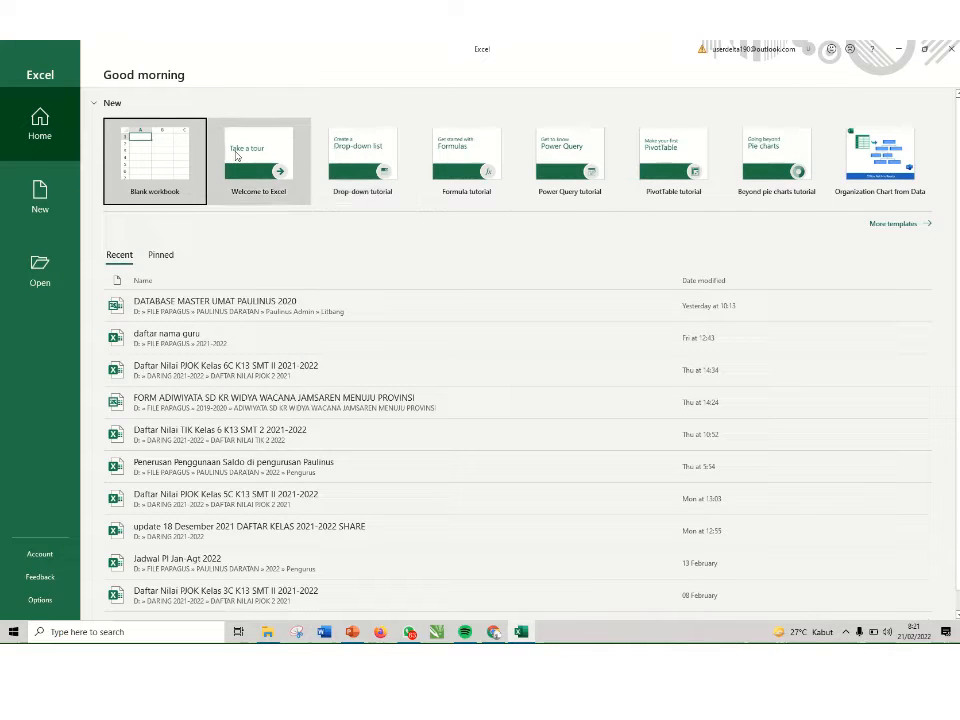
pyautogui.click(155, 165)
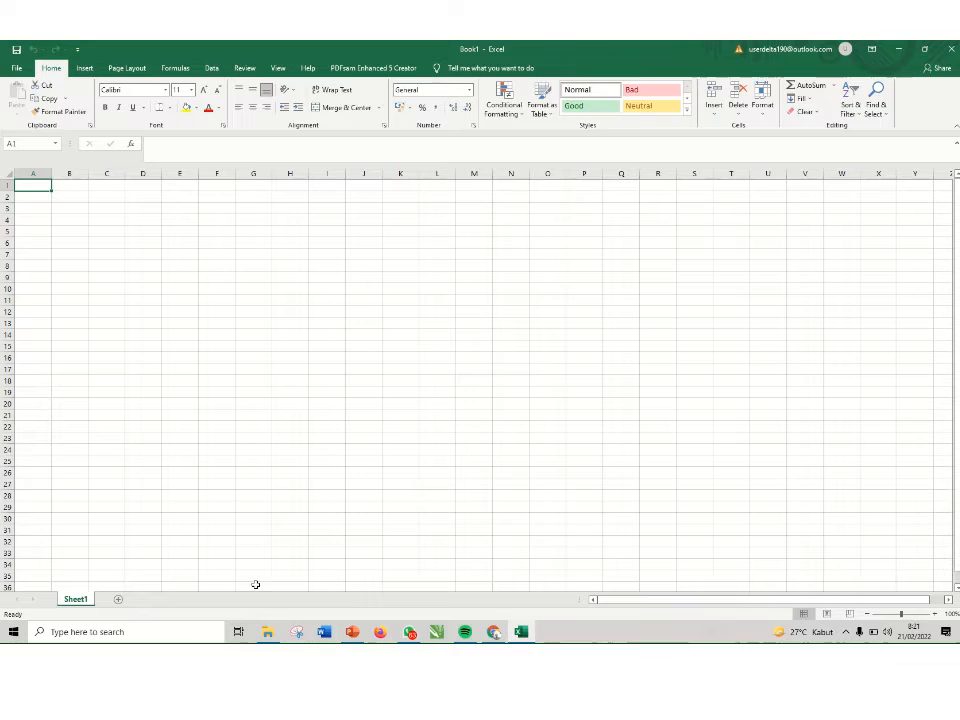
# Highlight columns A, B and C one at a time and return to cell A1
pyautogui.click(34, 174)
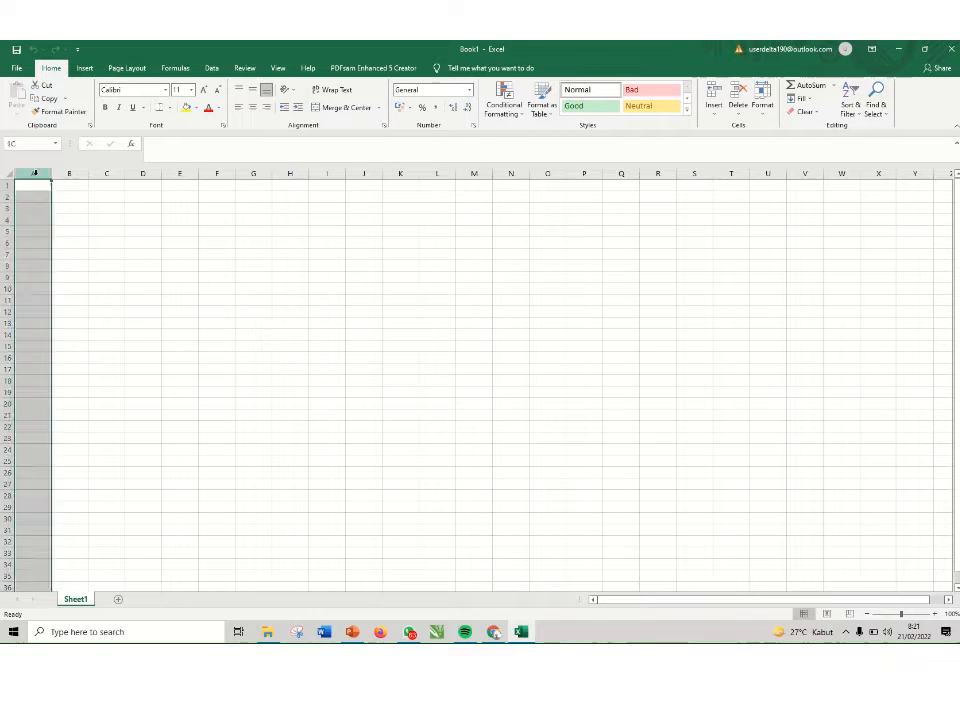
pyautogui.click(69, 174)
pyautogui.click(106, 174)
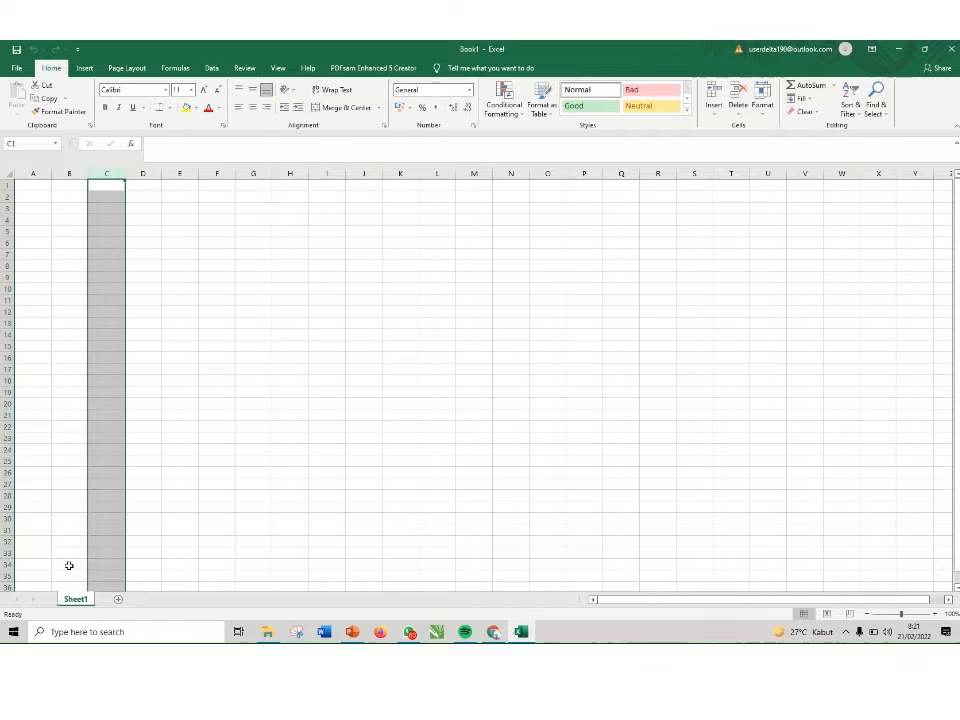
pyautogui.click(34, 184)
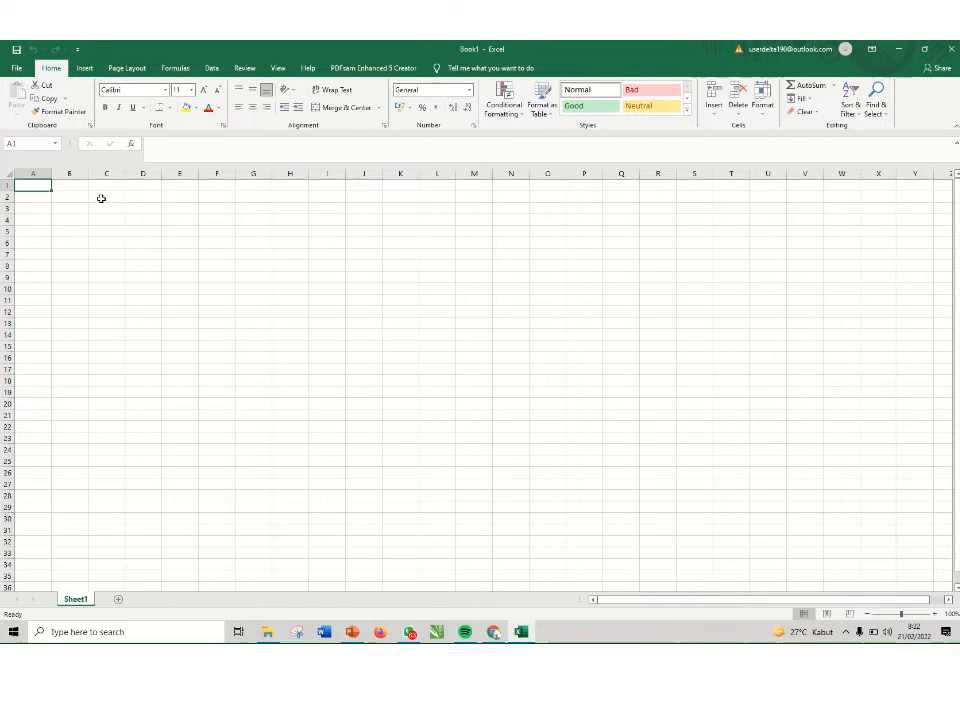
# Jump from cell A1 to the sheet's last column and back again to examine how far the columns extend
pyautogui.hotkey('ctrl', 'Right')
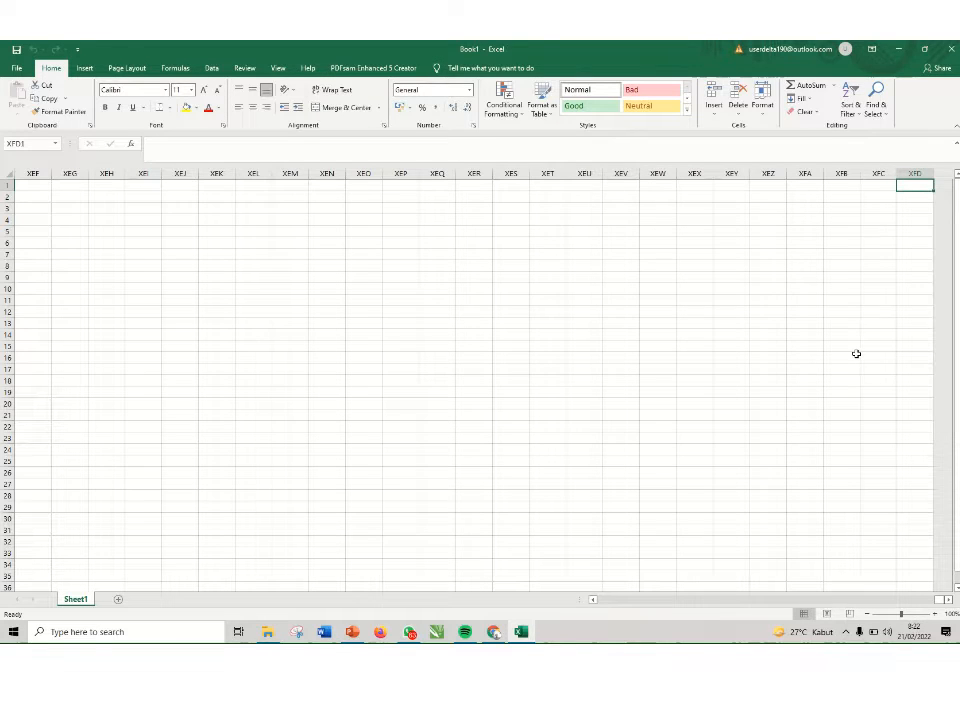
pyautogui.hotkey('ctrl', 'Home')
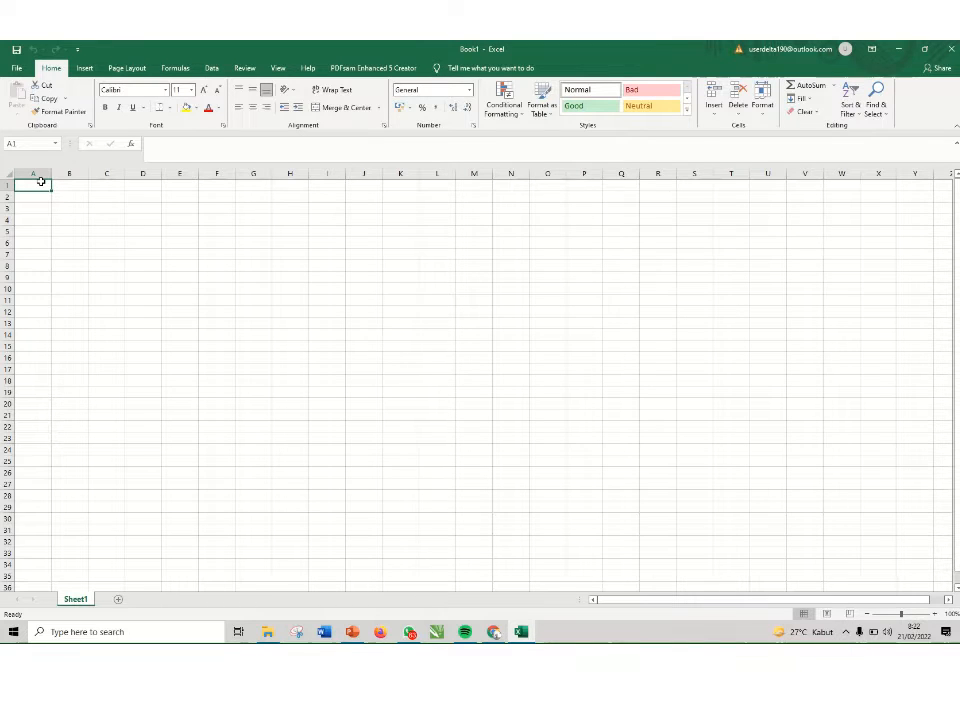
pyautogui.hotkey('ctrl', 'Right')
pyautogui.hotkey('ctrl', 'Left')
# Go through columns A, B and C again, reselect column A and finish on cell A1
pyautogui.click(31, 173)
pyautogui.click(66, 173)
pyautogui.click(111, 173)
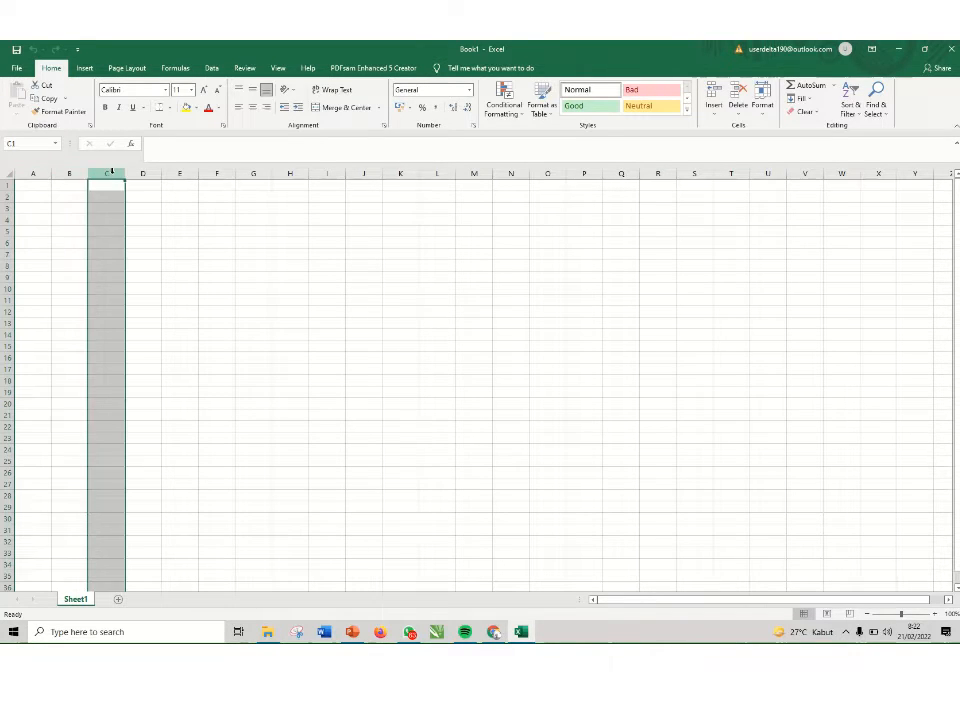
pyautogui.click(31, 173)
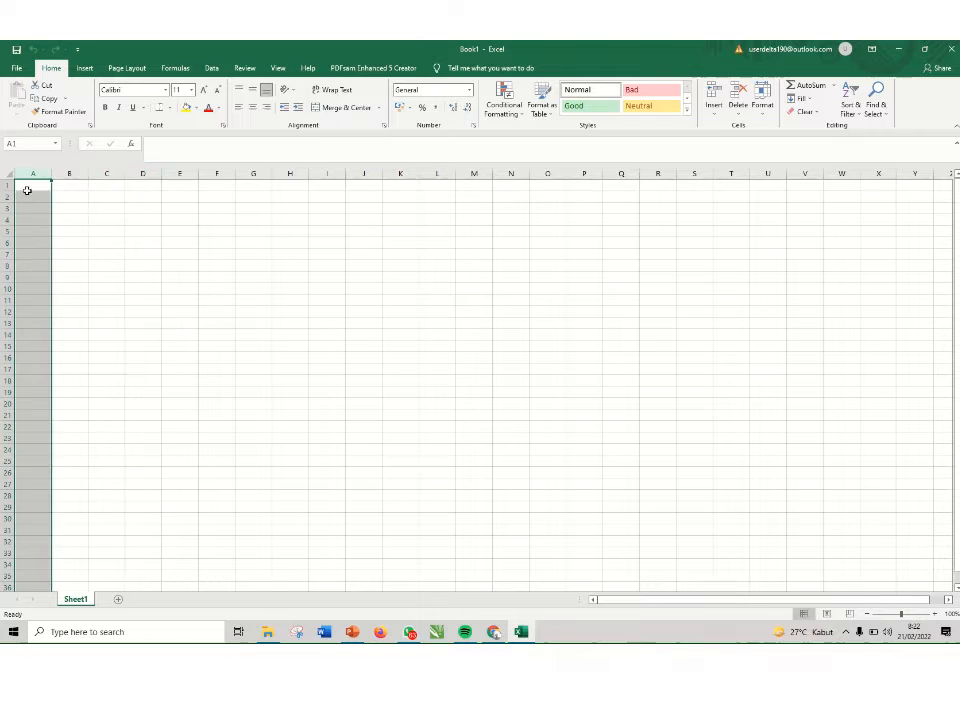
pyautogui.click(25, 185)
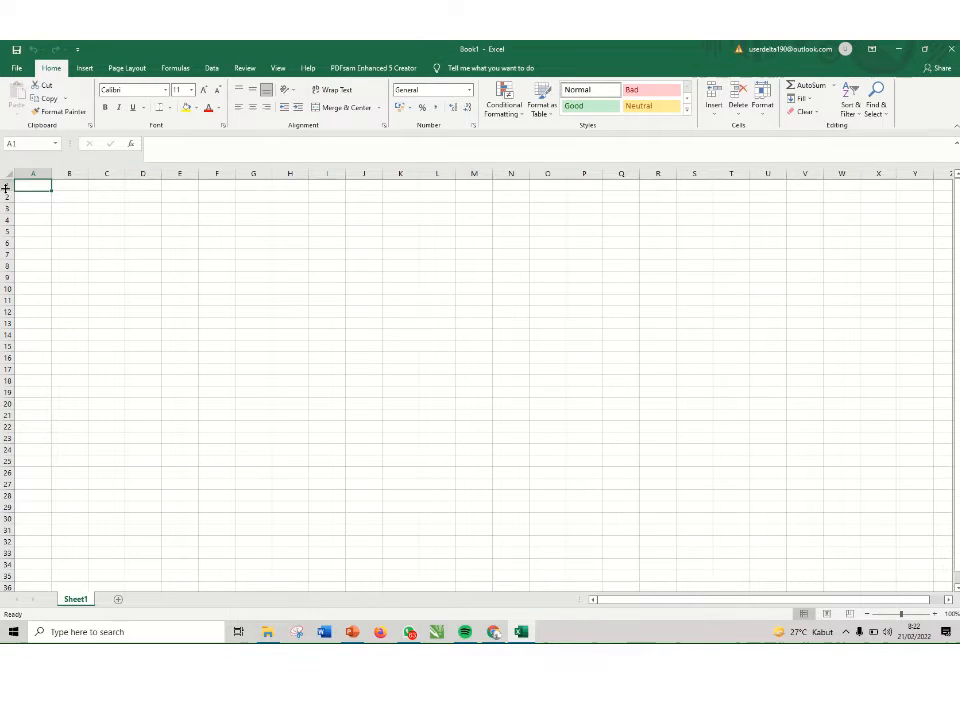
# Highlight rows 1 to 5 one at a time, and jump from cell A1 to the sheet's last row and back
pyautogui.click(5, 185)
pyautogui.click(5, 197)
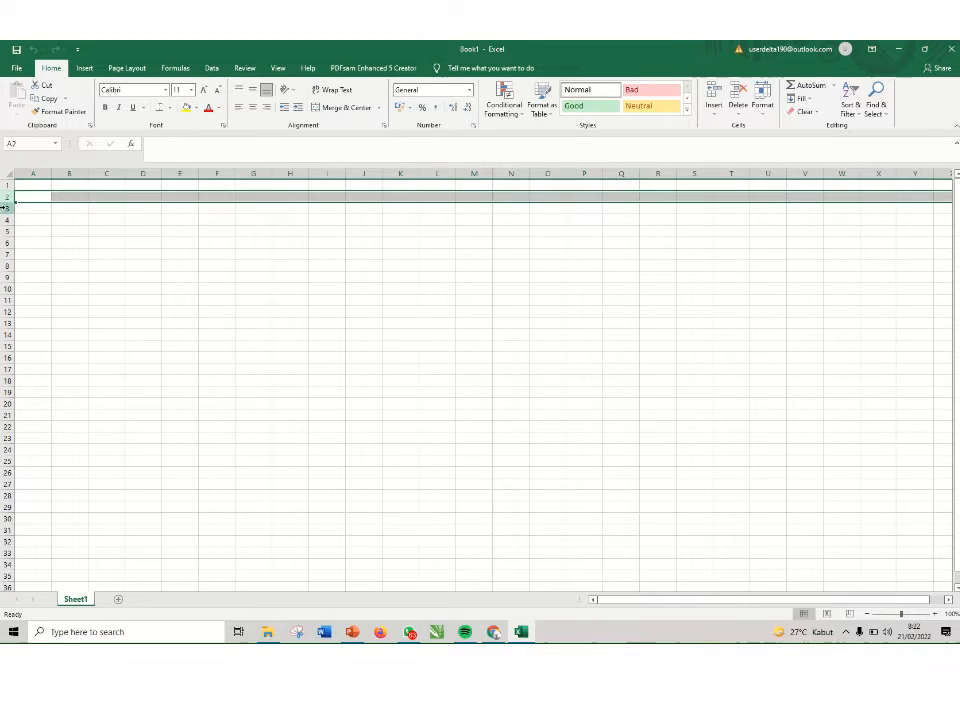
pyautogui.click(6, 209)
pyautogui.click(6, 220)
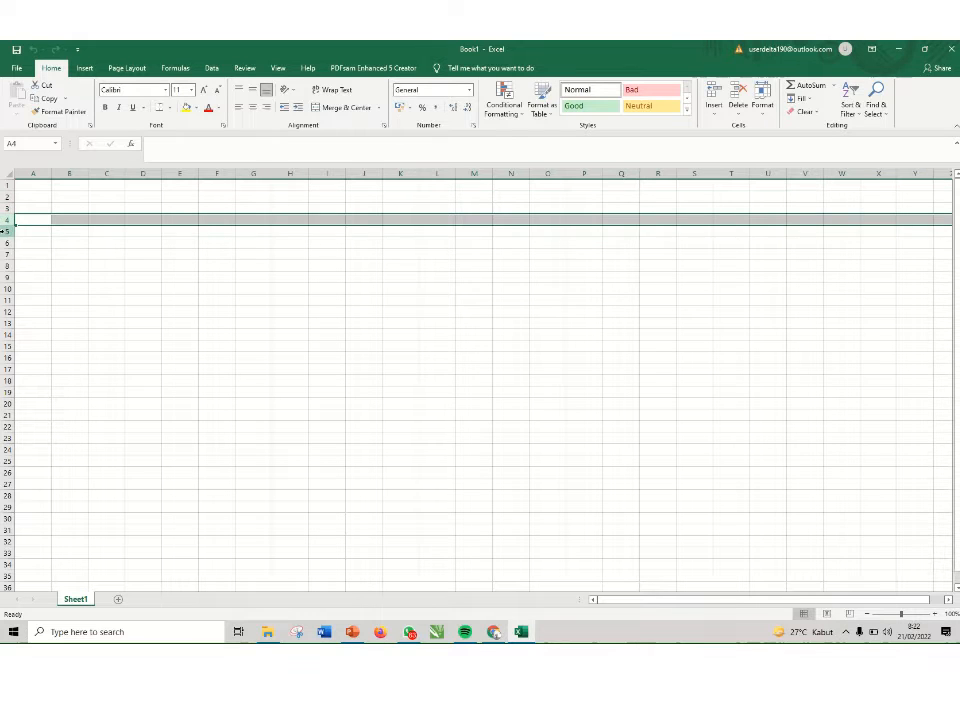
pyautogui.click(6, 232)
pyautogui.click(34, 184)
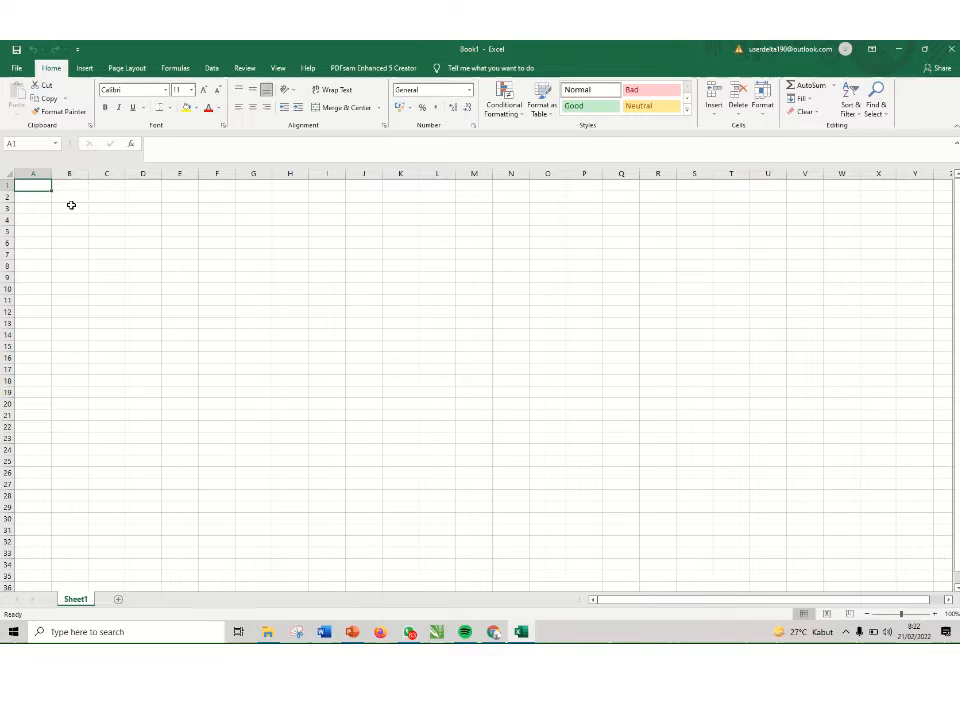
pyautogui.hotkey('ctrl', 'Down')
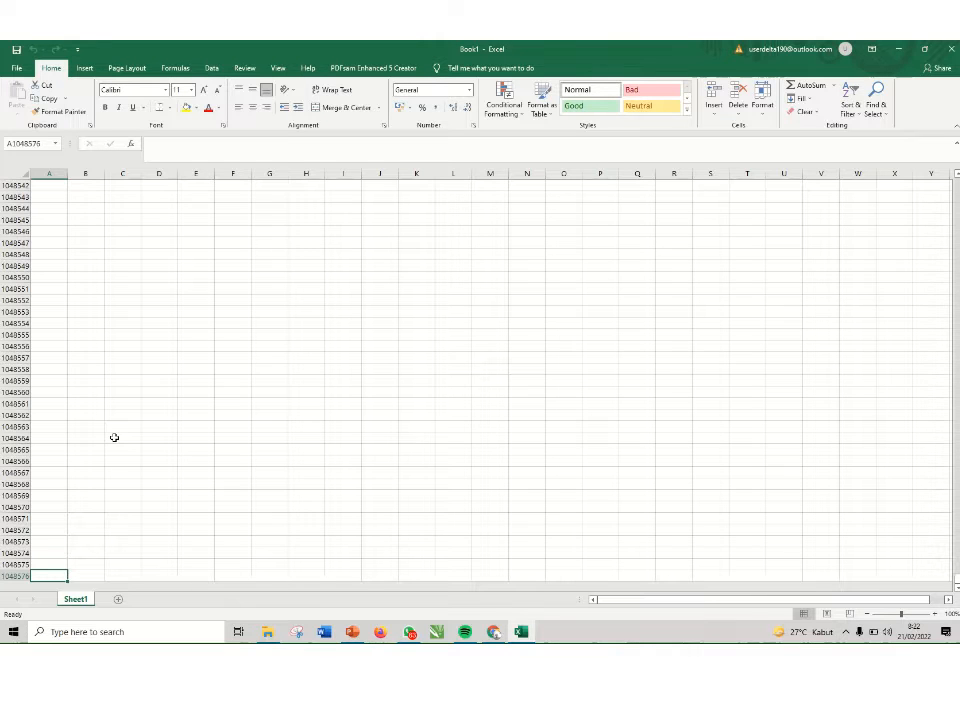
pyautogui.hotkey('ctrl', 'Home')
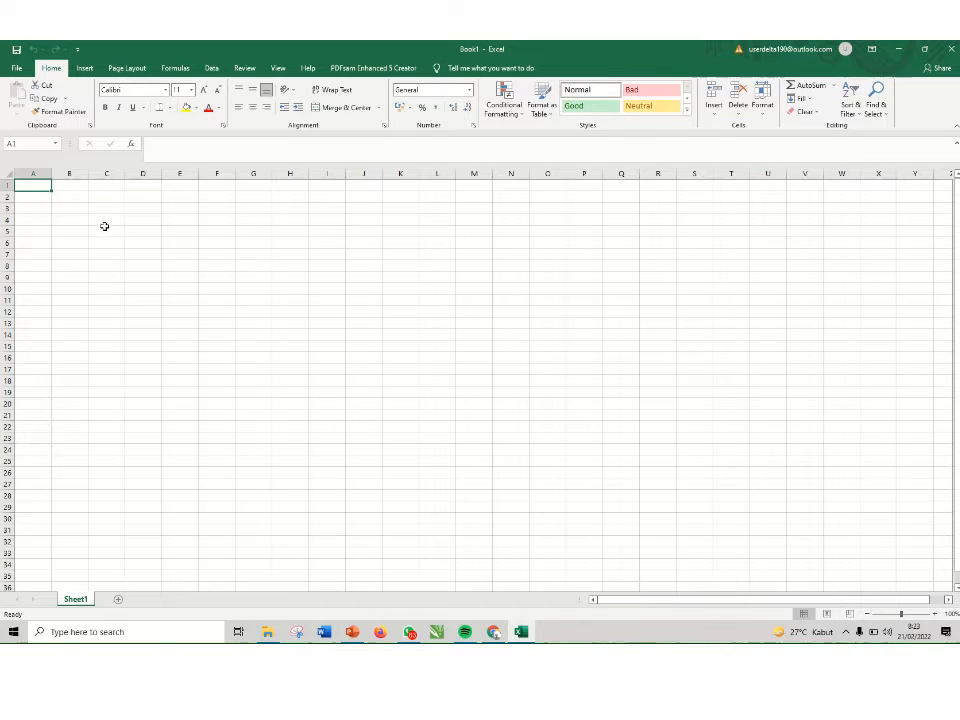
# Compare columns, rows and cells by selecting column B, row 3, cell H15, column C, row 4 and cell D11
pyautogui.click(69, 174)
pyautogui.click(5, 207)
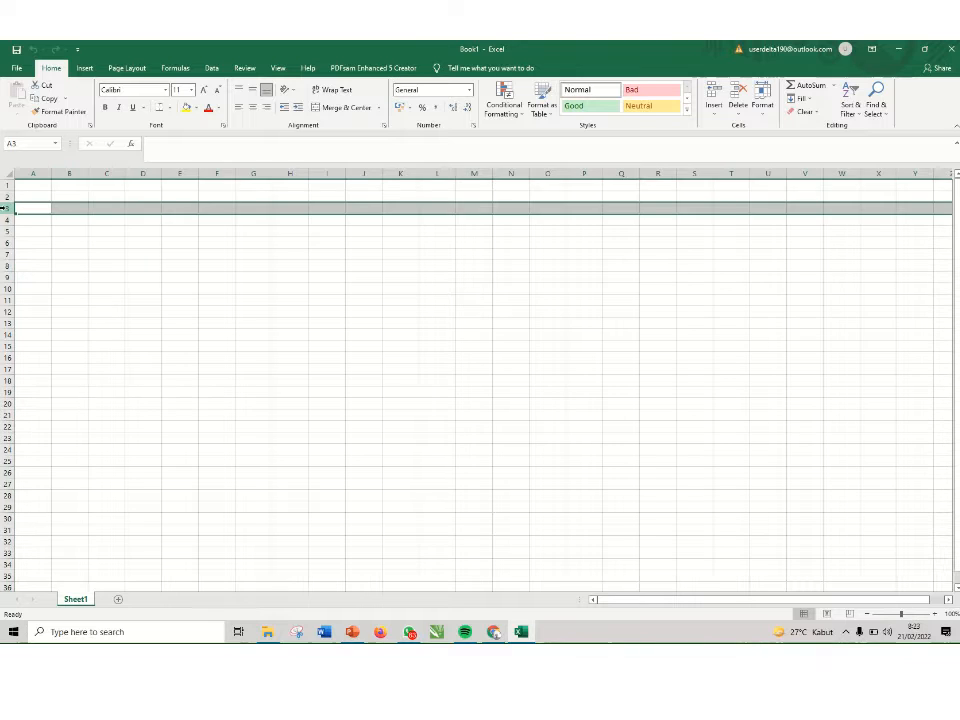
pyautogui.click(296, 344)
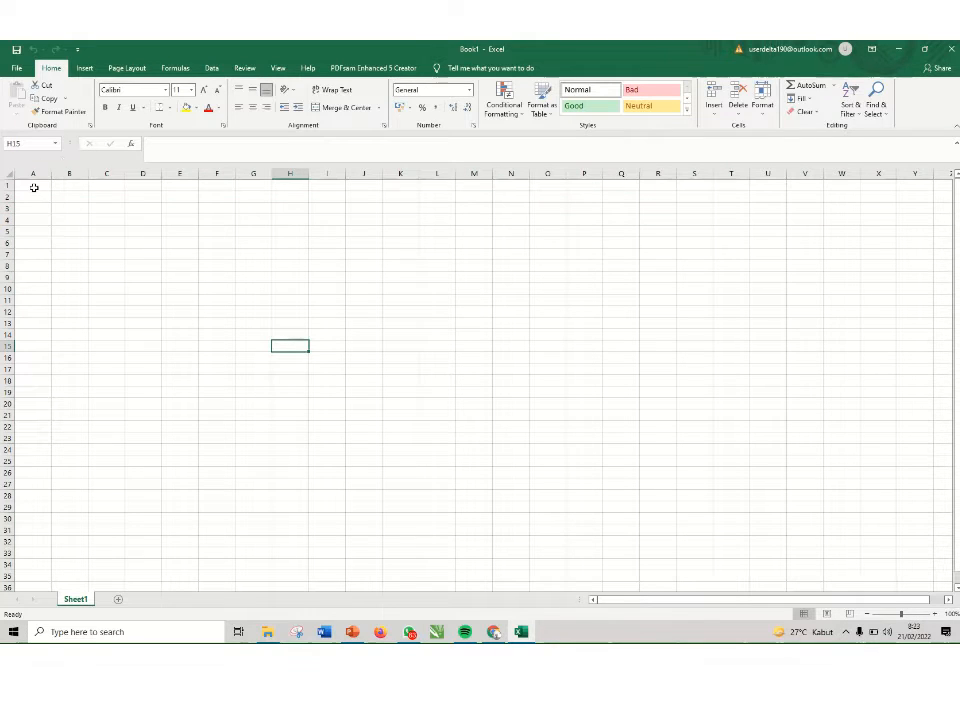
pyautogui.click(108, 174)
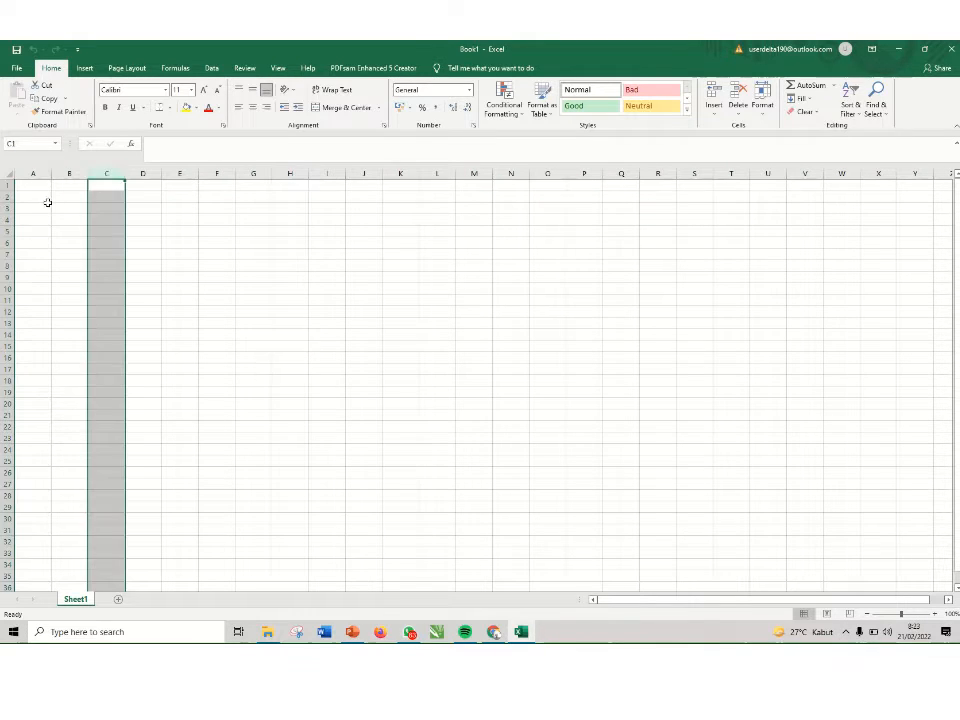
pyautogui.click(6, 219)
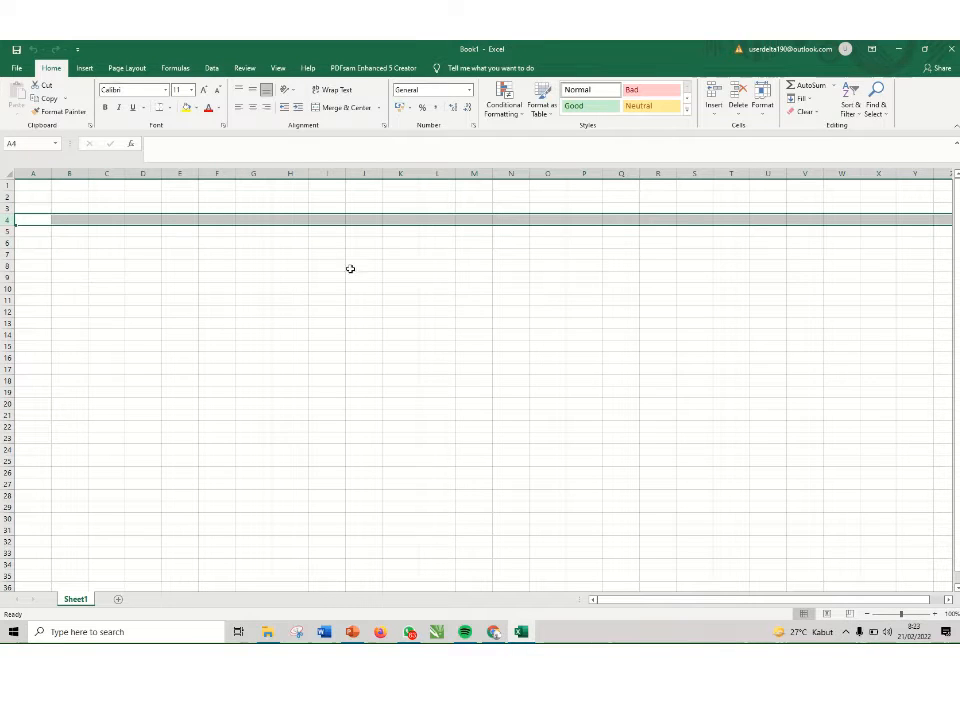
pyautogui.click(139, 298)
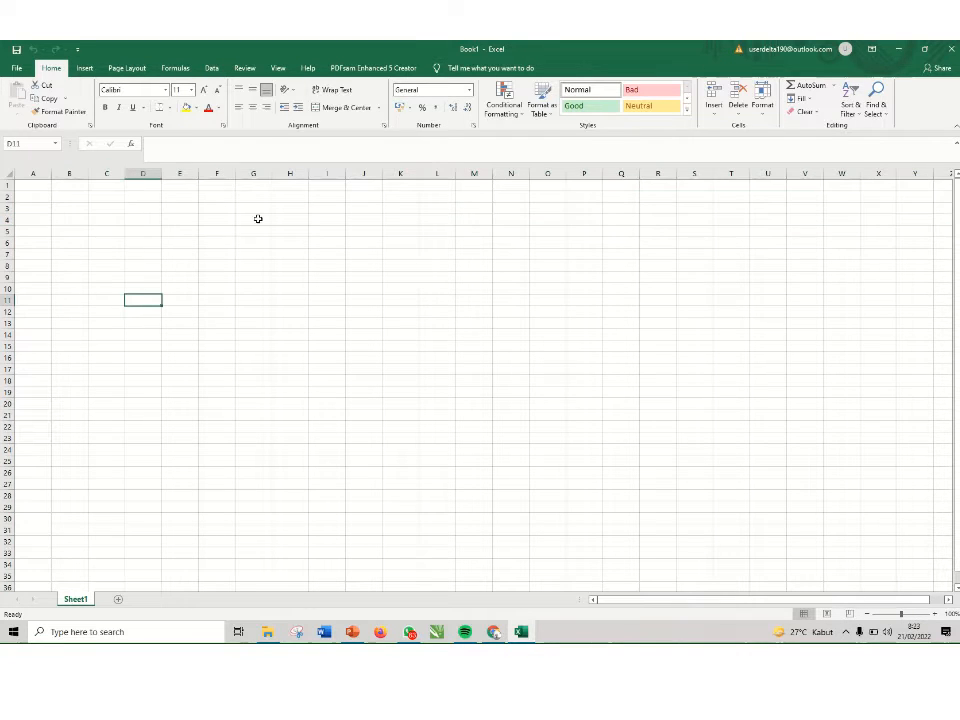
# Enter the text D5 in the cell where column D meets row 5
pyautogui.click(150, 231)
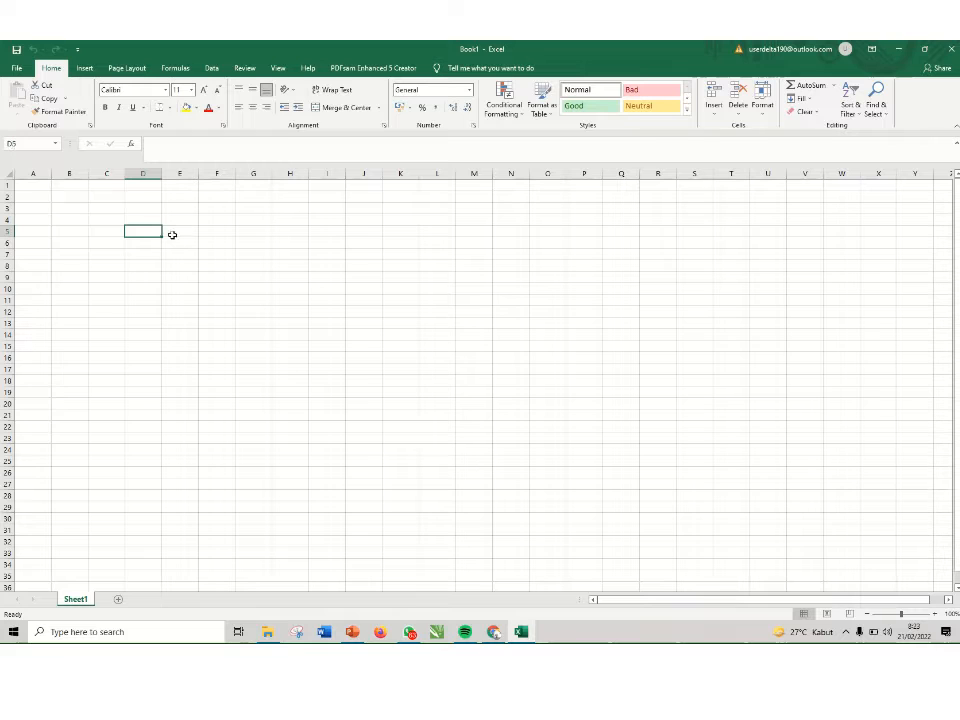
pyautogui.write('D5')
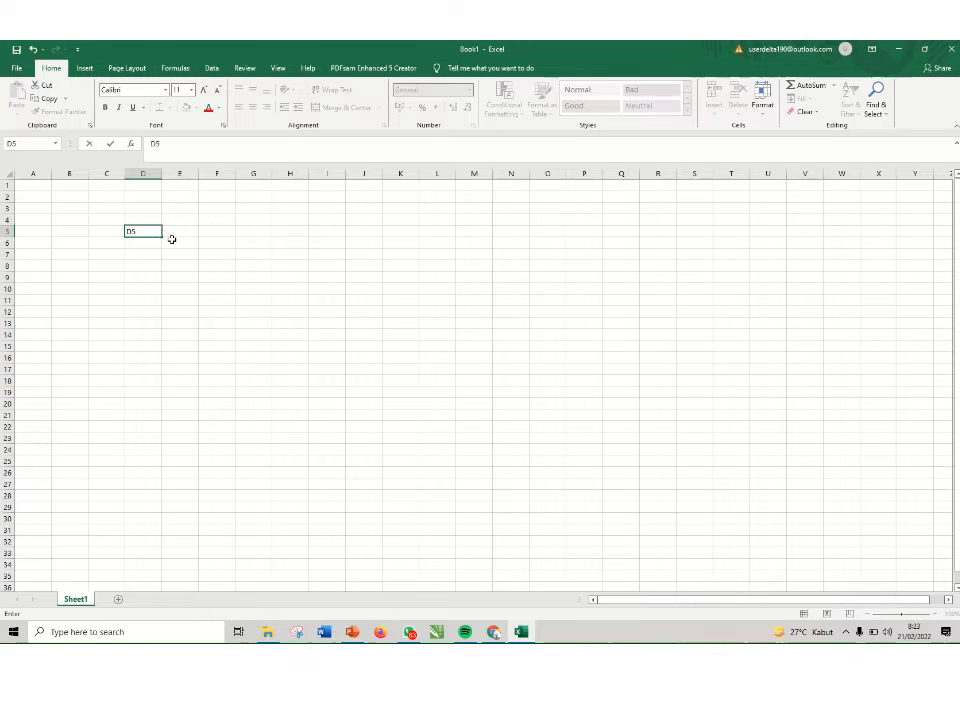
pyautogui.press('Return')
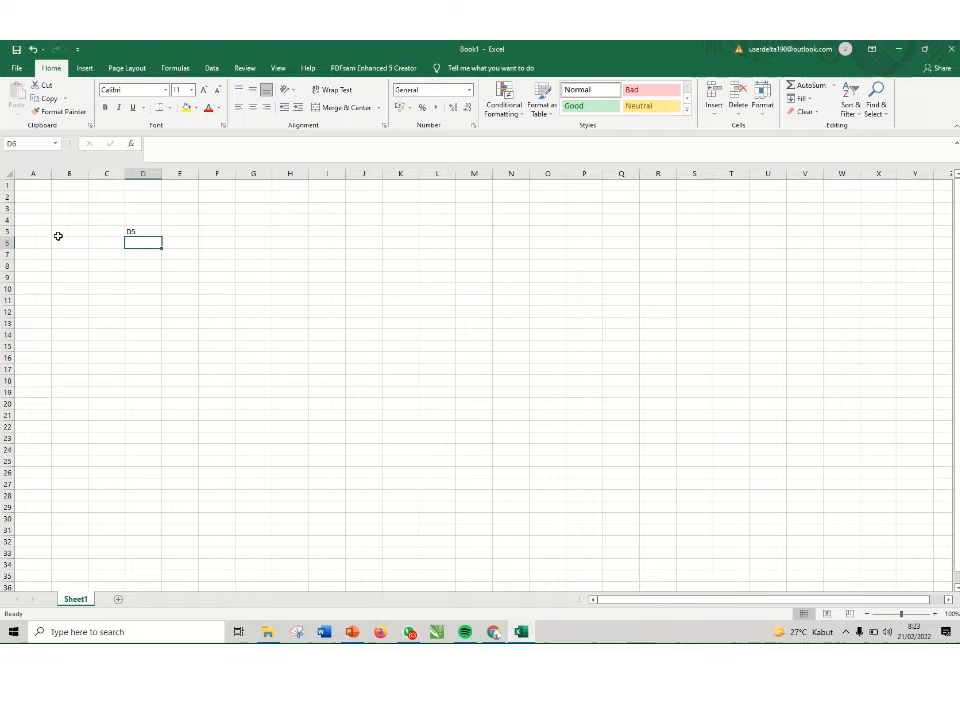
# Enter the text A1 in the first cell of the sheet
pyautogui.click(35, 185)
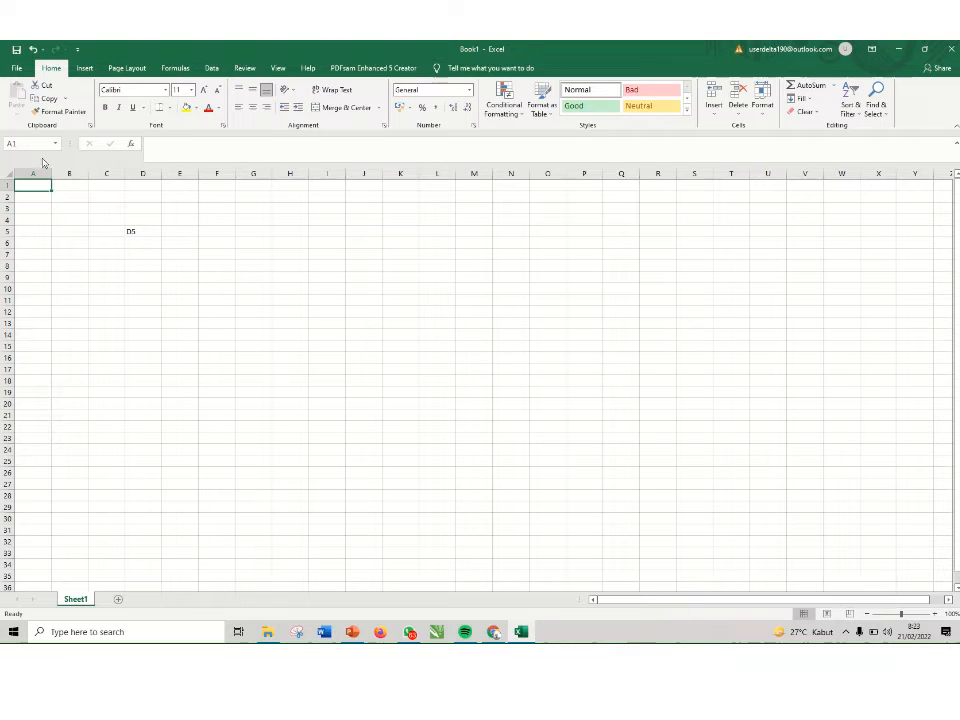
pyautogui.write('a')
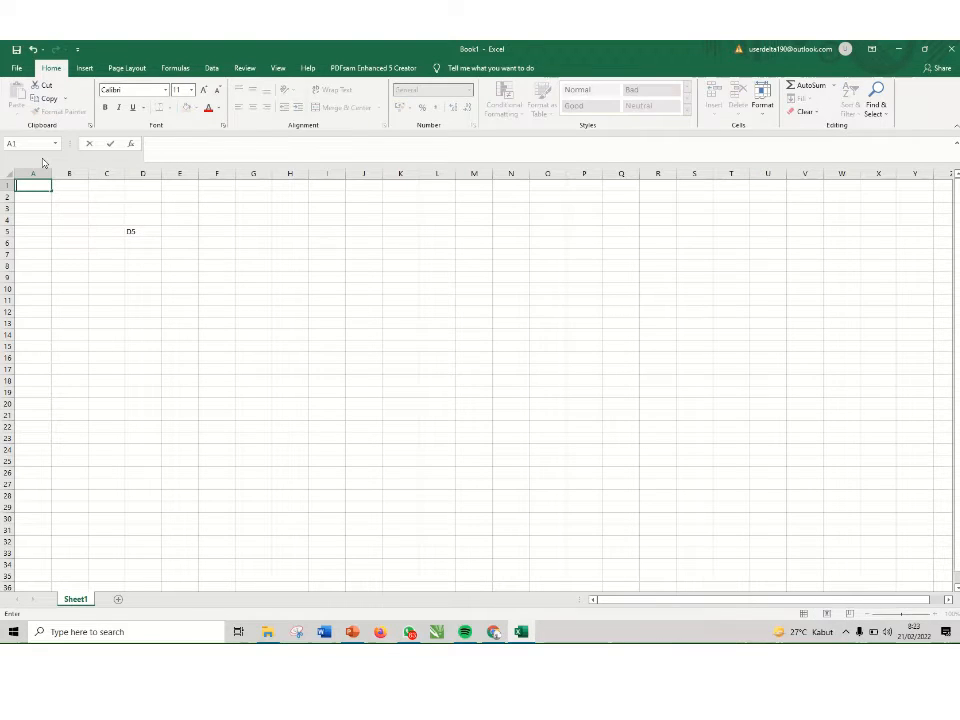
pyautogui.write('A1')
pyautogui.press('Return')
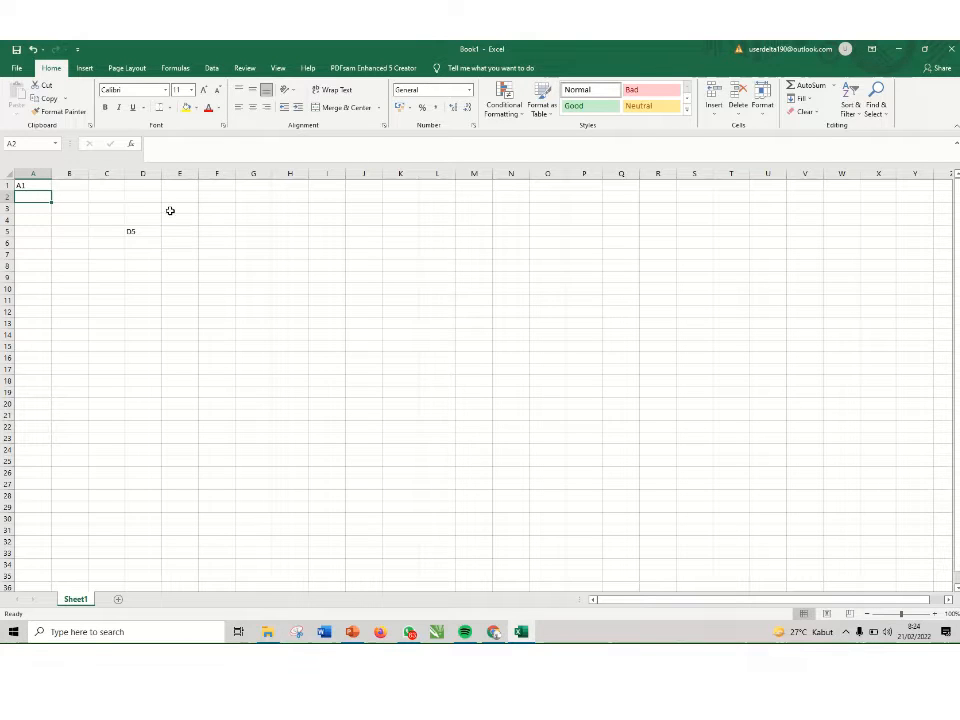
# Examine cell addressing by selecting columns E and F, rows 6 and 9, and cells G6 and L16, ending on G6
pyautogui.click(180, 173)
pyautogui.click(216, 173)
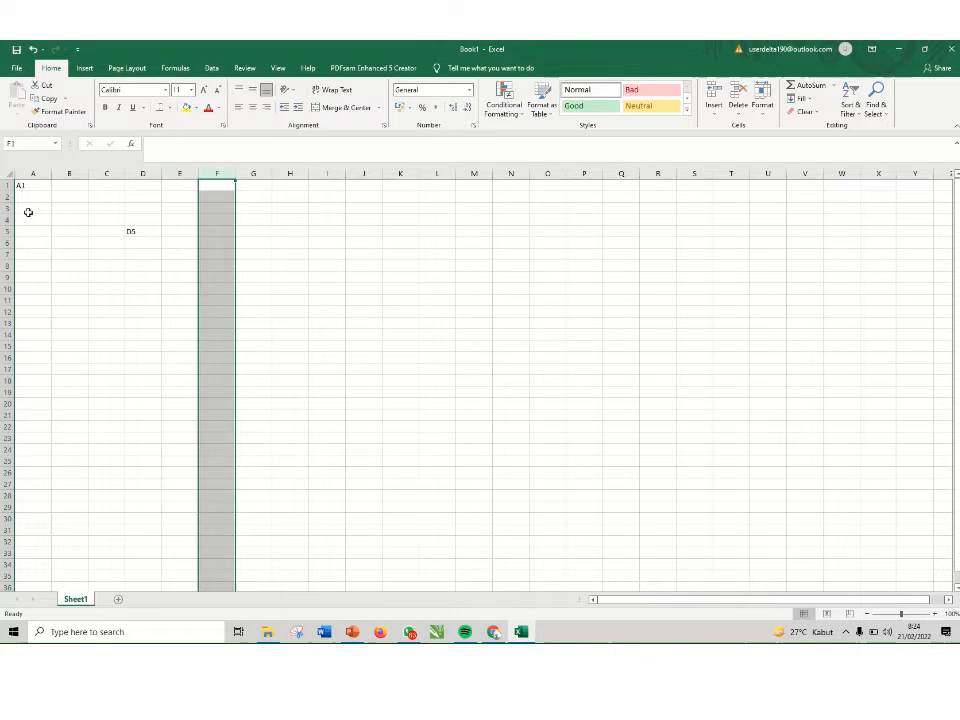
pyautogui.click(7, 243)
pyautogui.click(7, 277)
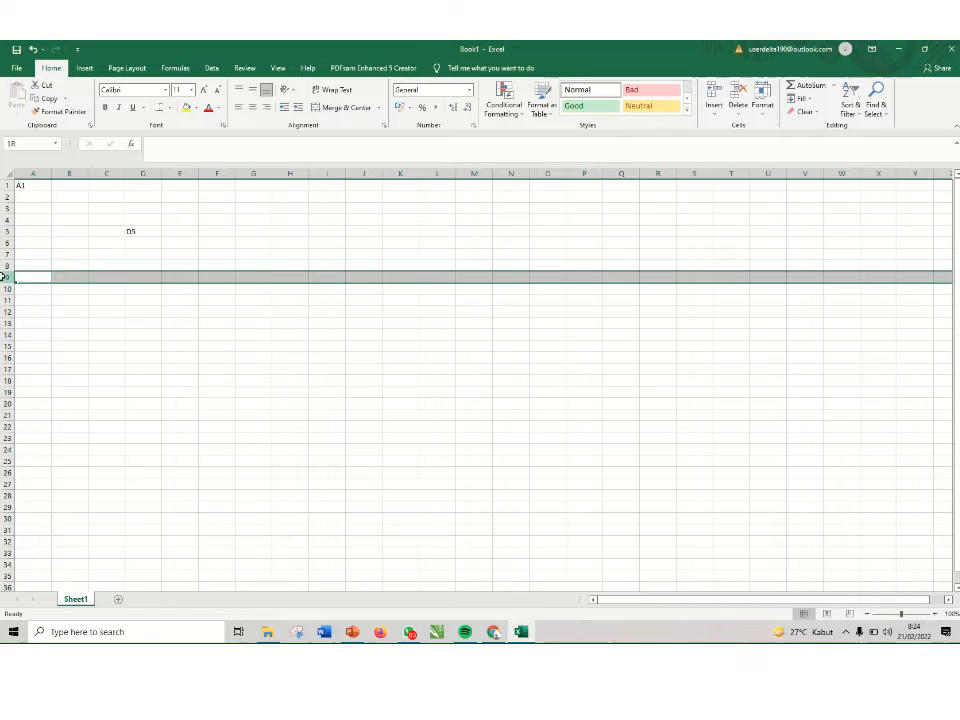
pyautogui.click(253, 242)
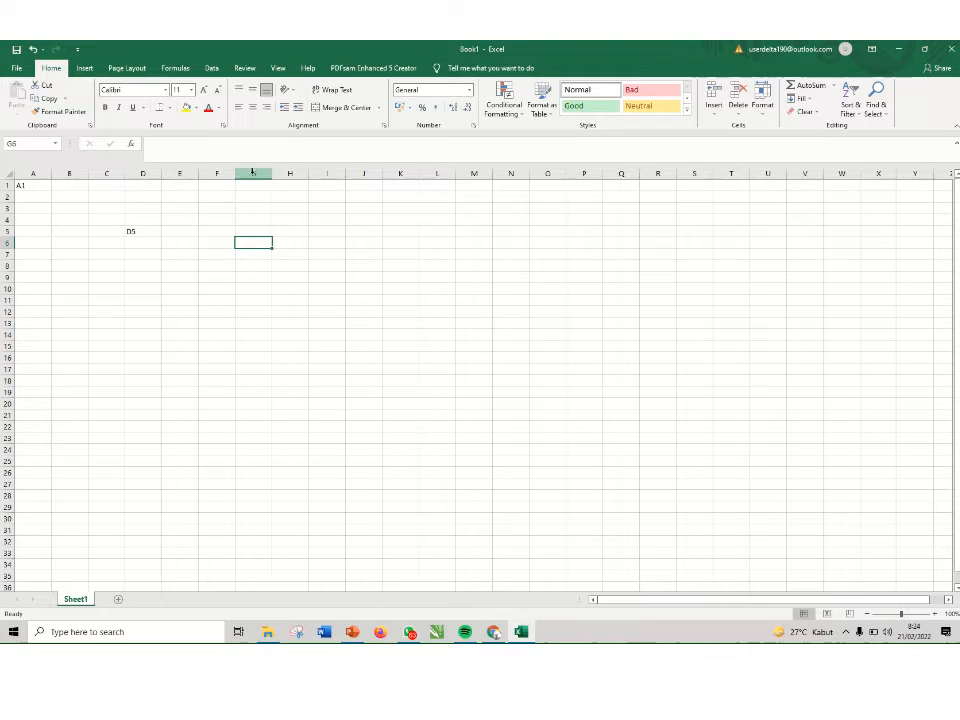
pyautogui.click(430, 358)
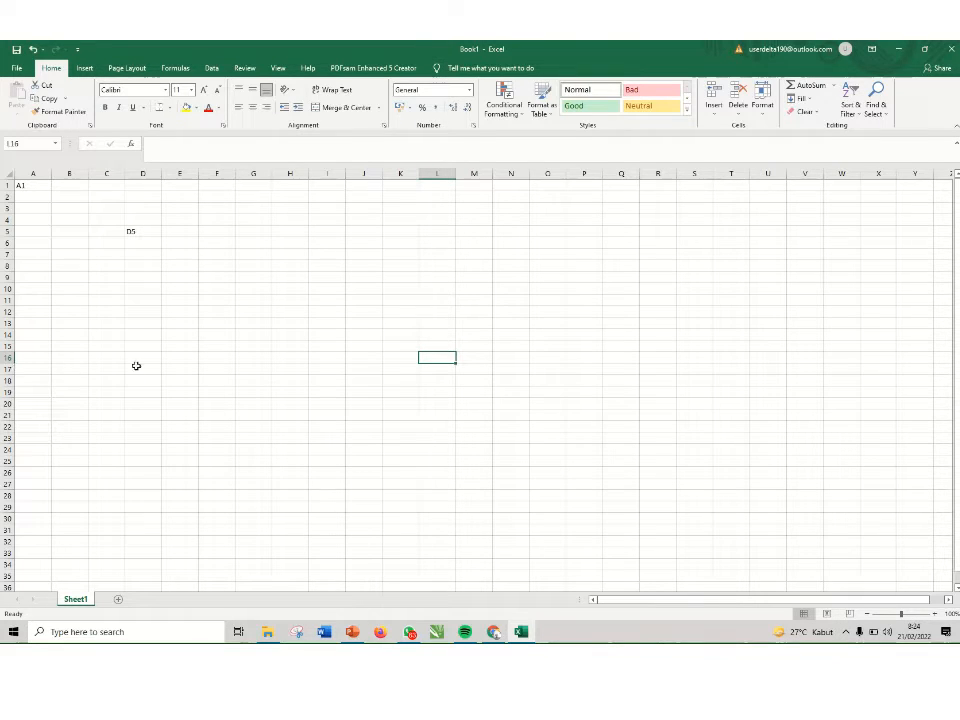
pyautogui.click(256, 241)
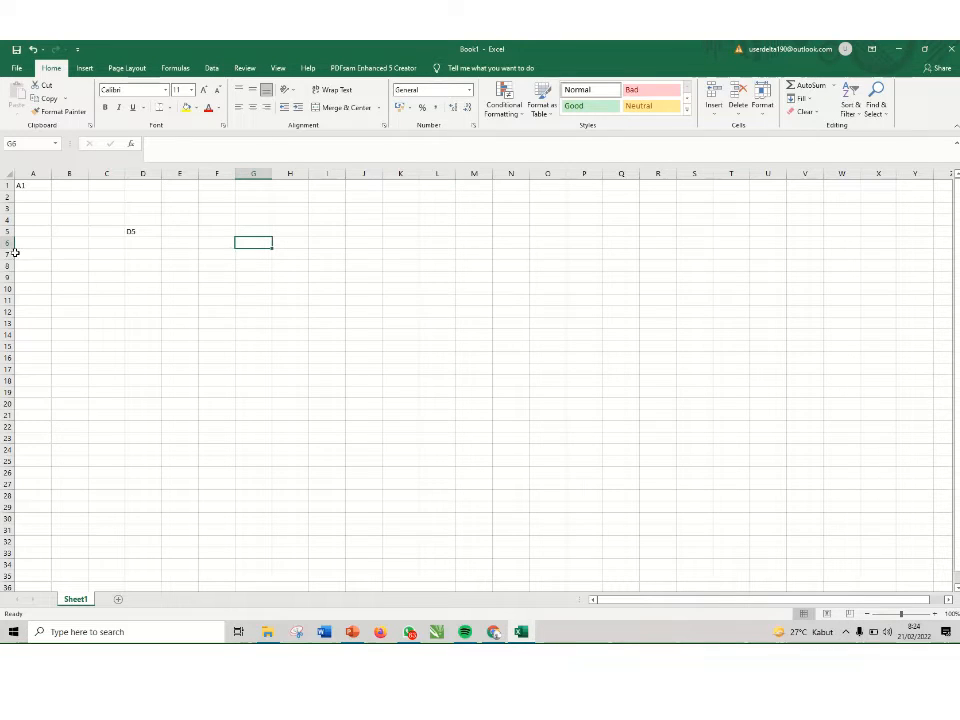
# Clear the sample texts A1 and D5 from the sheet
pyautogui.click(74, 378)
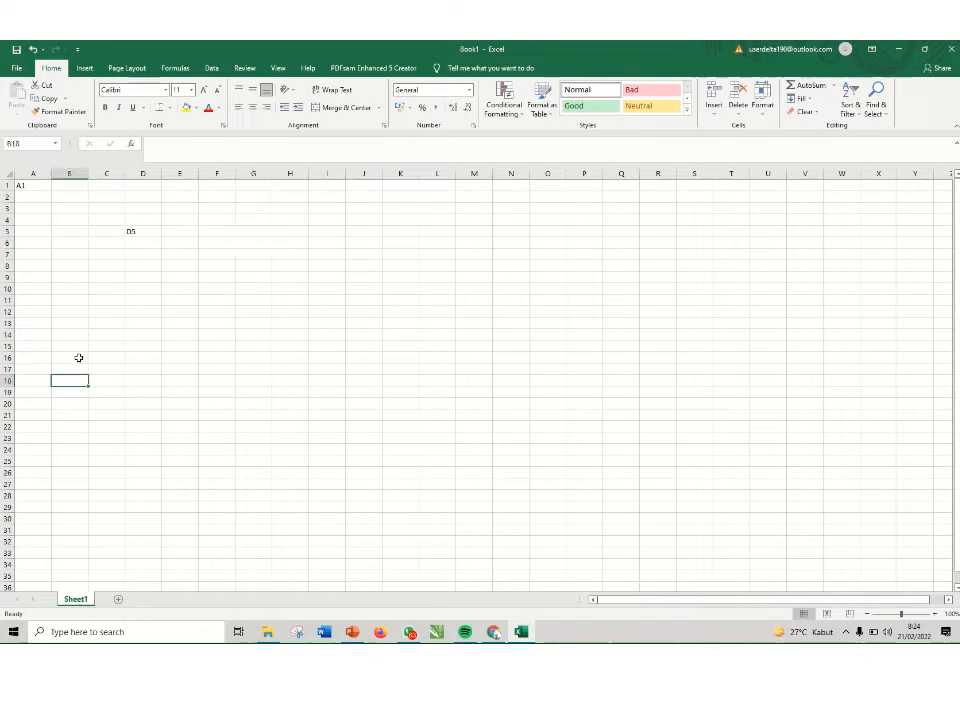
pyautogui.click(155, 359)
pyautogui.moveTo(125, 285); pyautogui.dragTo(26, 189)
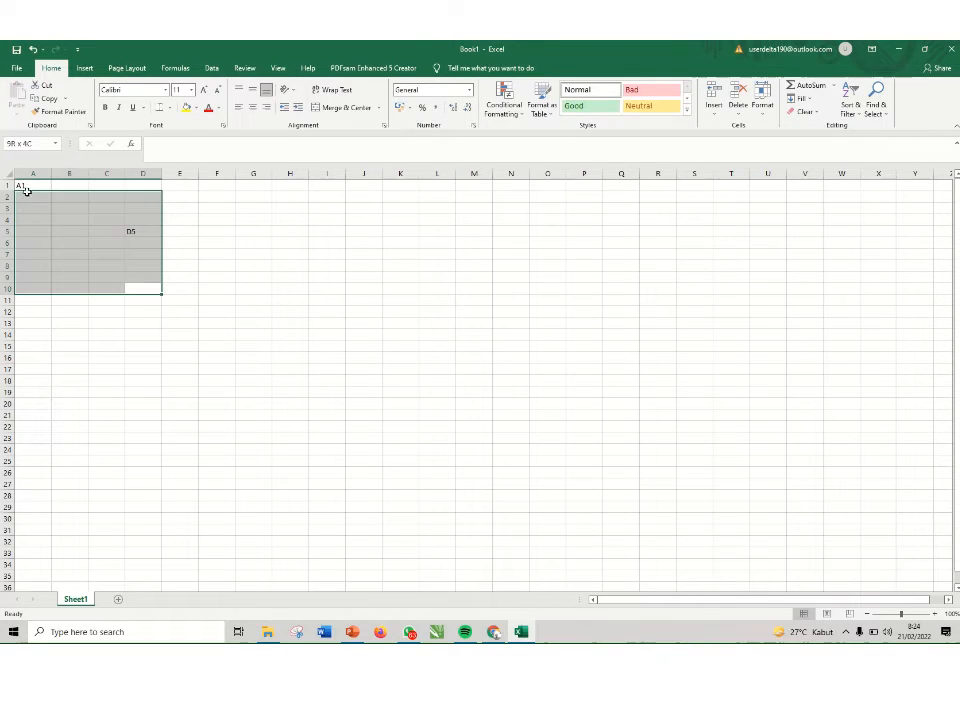
pyautogui.press('Delete')
pyautogui.click(243, 333)
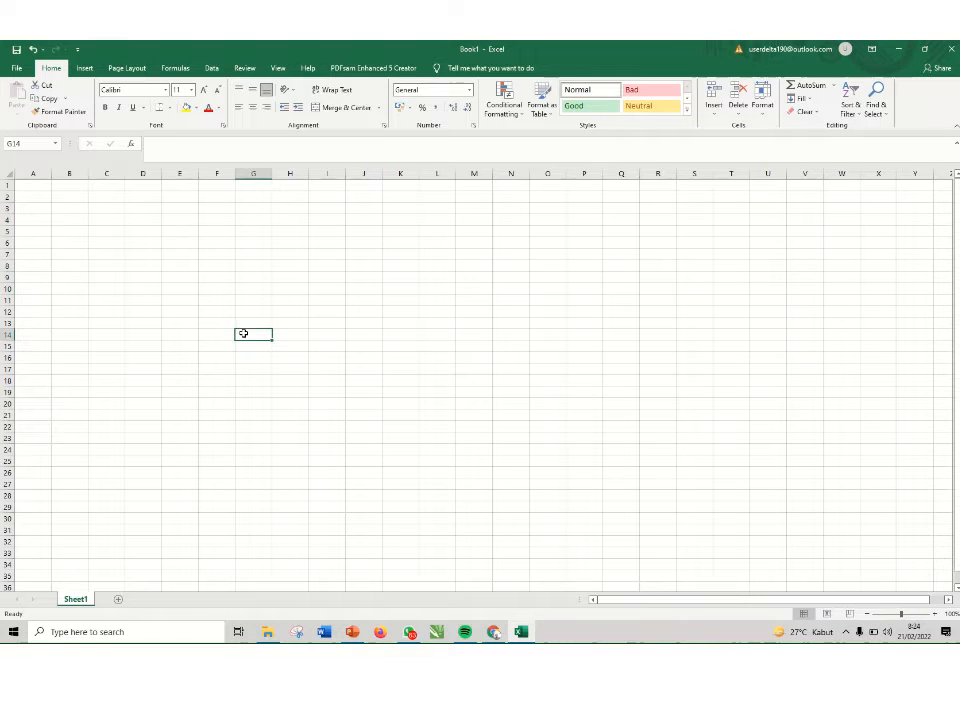
# Review the sheet elements by selecting column G, row 5, single cells such as D6, and the cell range C3:H13
pyautogui.click(253, 174)
pyautogui.click(7, 230)
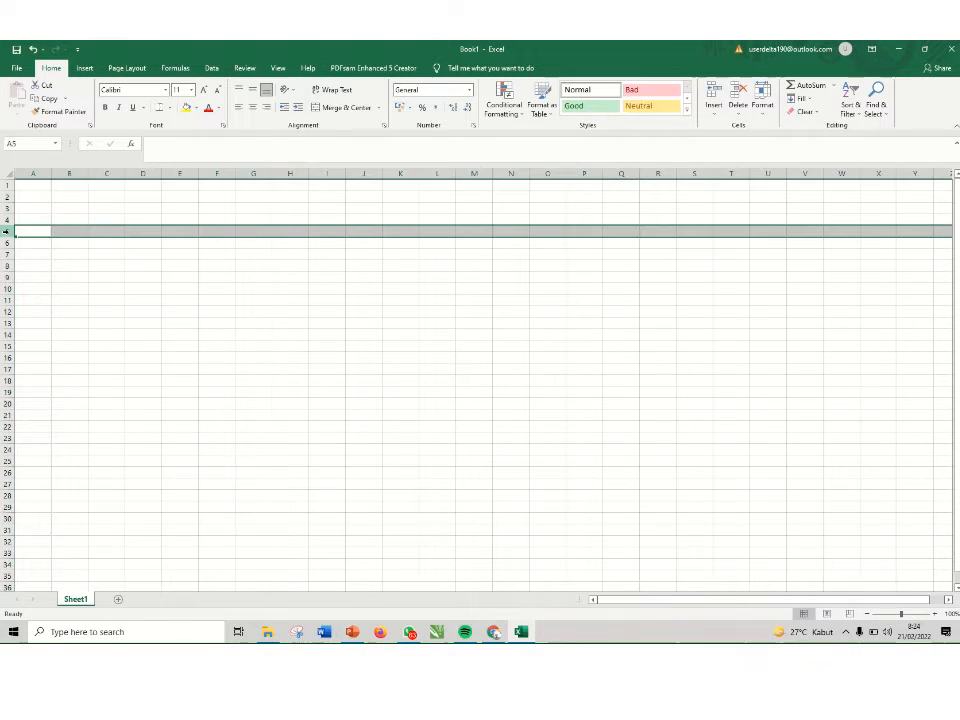
pyautogui.click(146, 244)
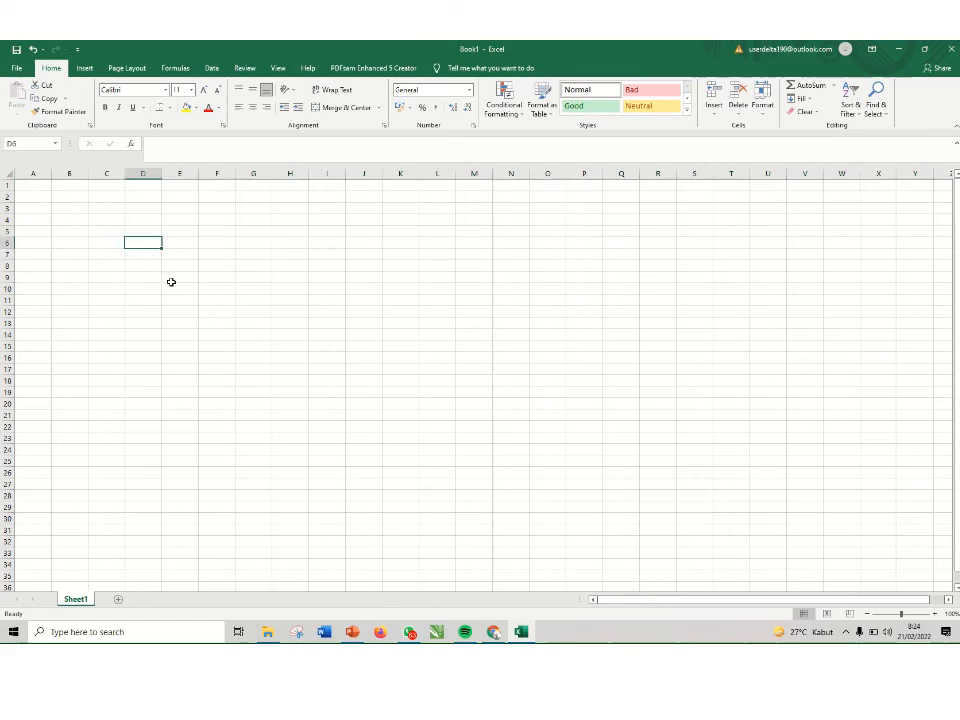
pyautogui.click(107, 210)
pyautogui.moveTo(107, 210); pyautogui.dragTo(287, 325)
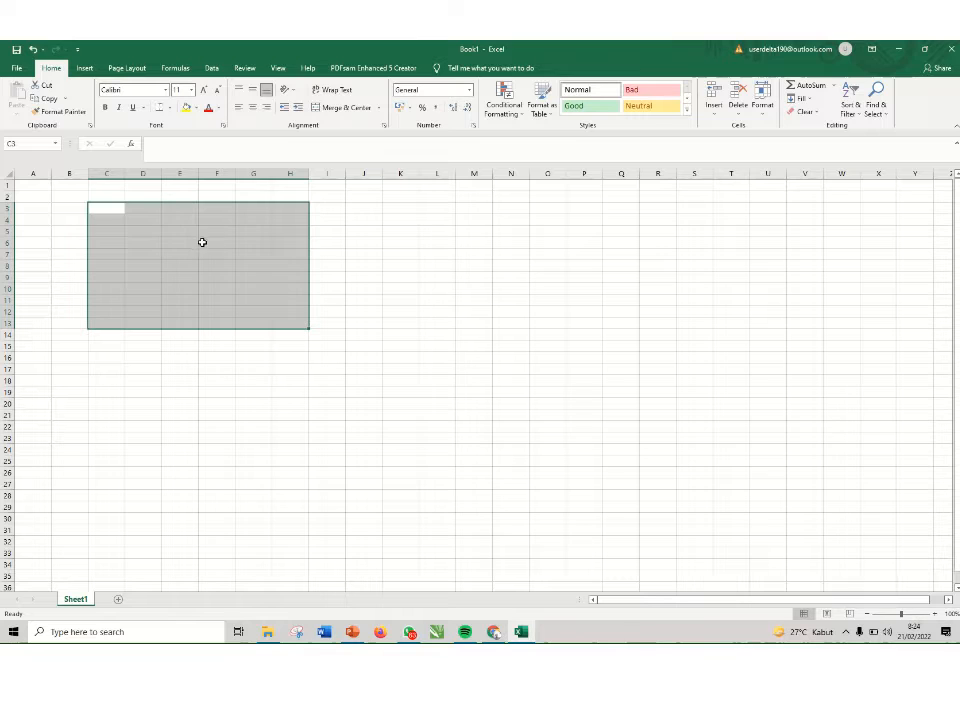
pyautogui.click(379, 256)
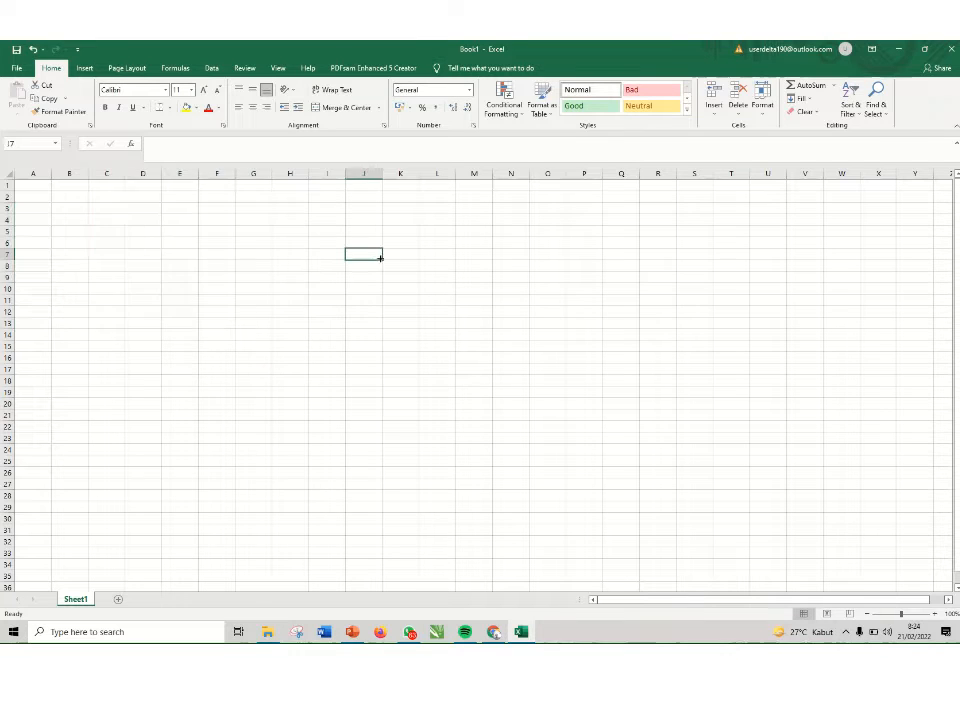
pyautogui.click(137, 345)
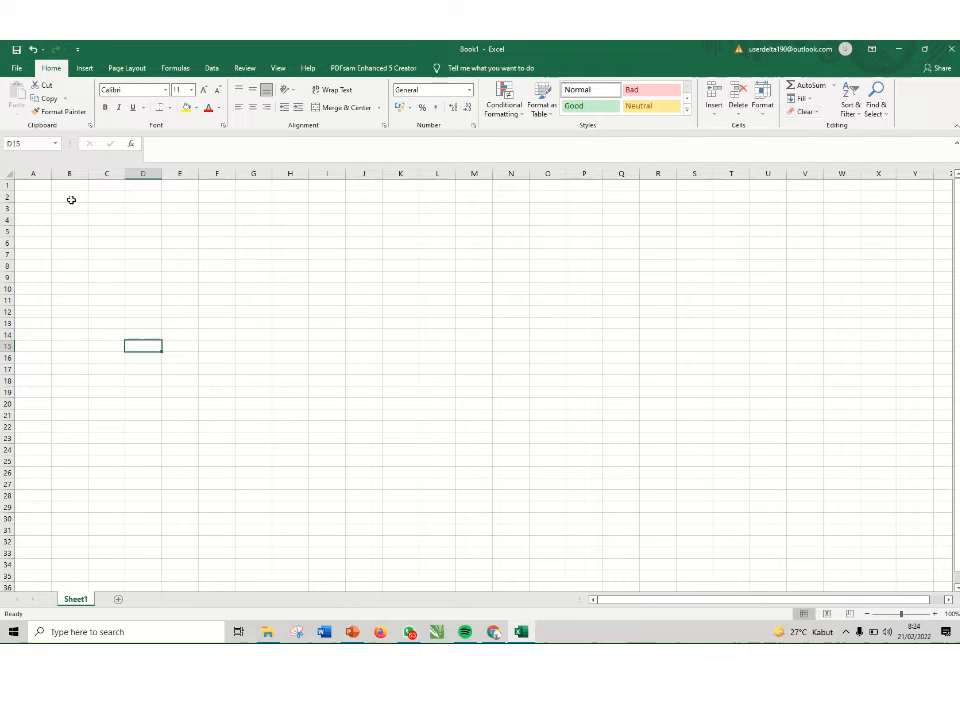
pyautogui.click(30, 186)
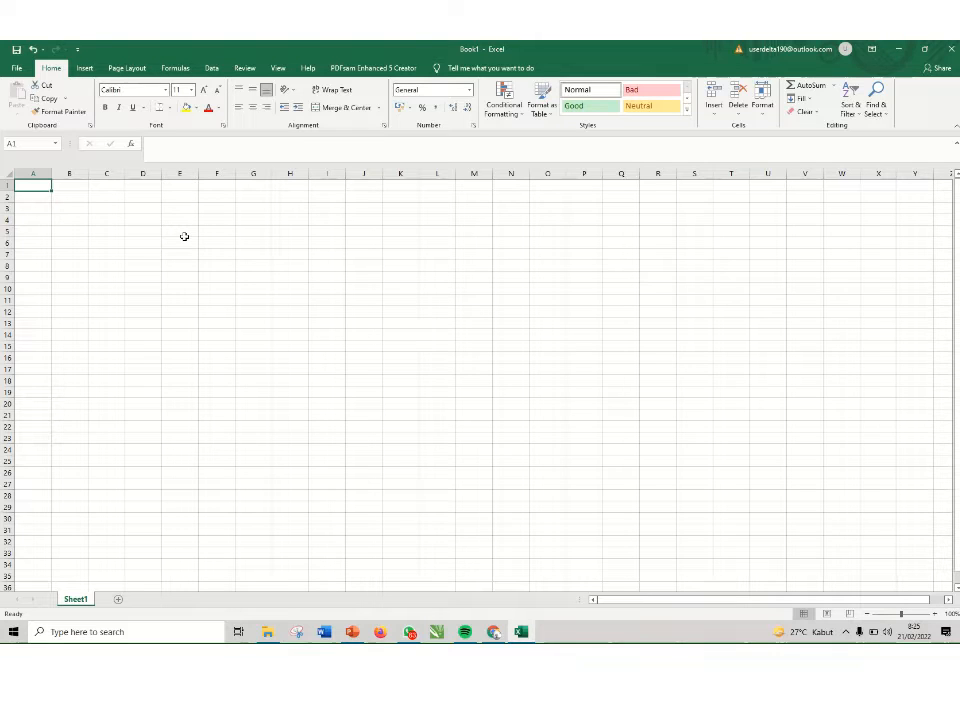
pyautogui.press('capslock')
pyautogui.write('DA')
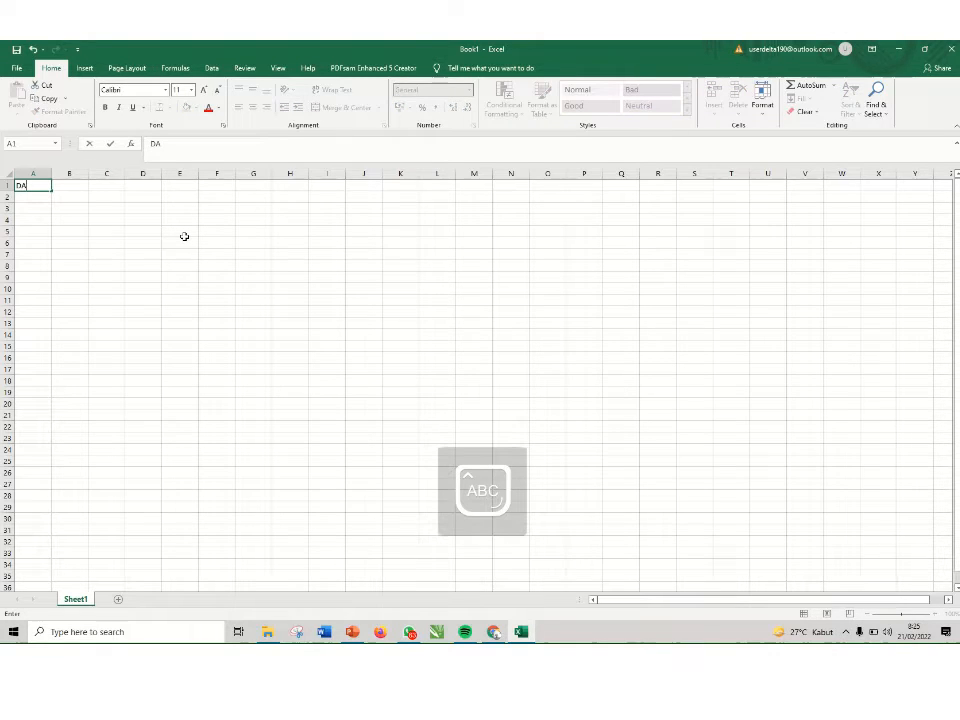
pyautogui.press('BackSpace')
pyautogui.write('JA')
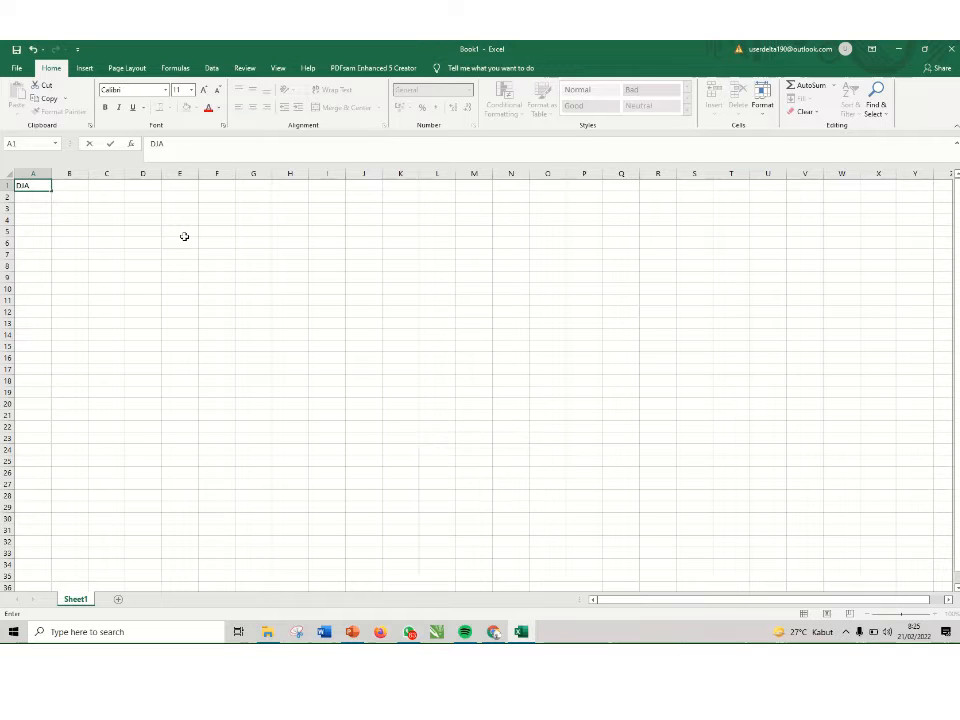
pyautogui.write('WAI')
pyautogui.press('Return')
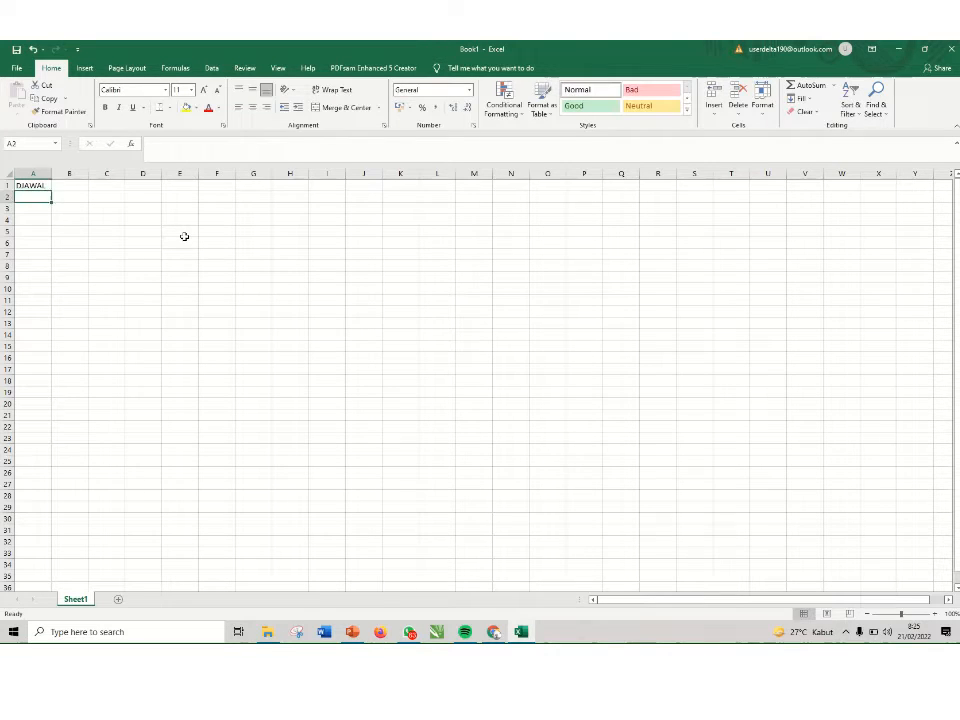
pyautogui.press('Return')
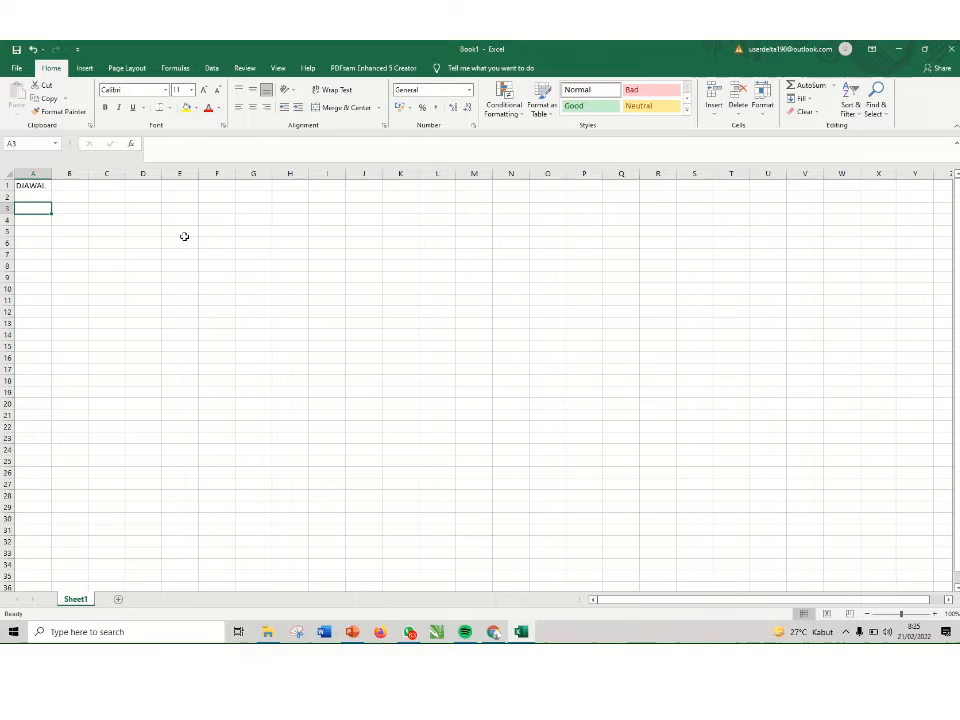
# Set the text of cell A1 to the title JADWAL
pyautogui.click(43, 188)
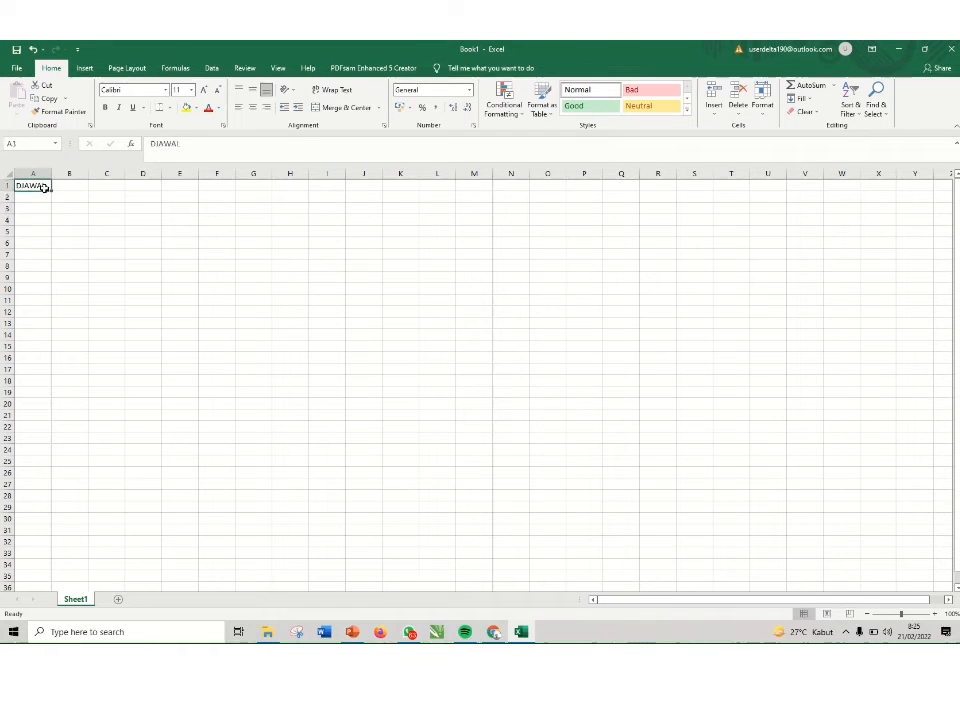
pyautogui.write('JADWA')
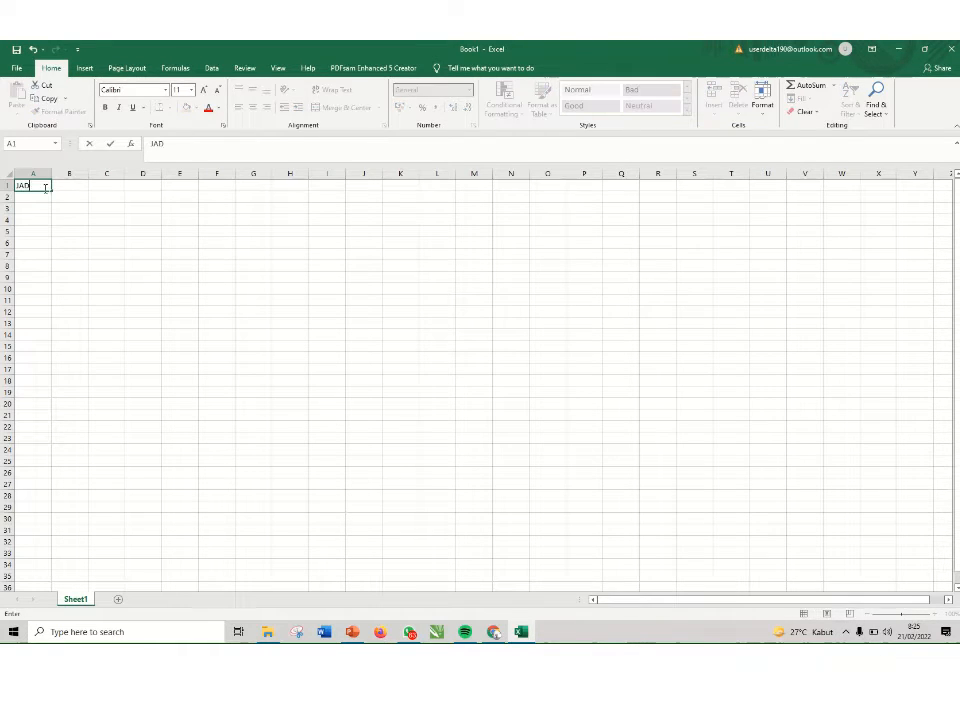
pyautogui.press('Return')
# Enter the schedule headers WAKTU, SENIN and SELASA in cells A4 to C4
pyautogui.press('Return')
pyautogui.press('Return')
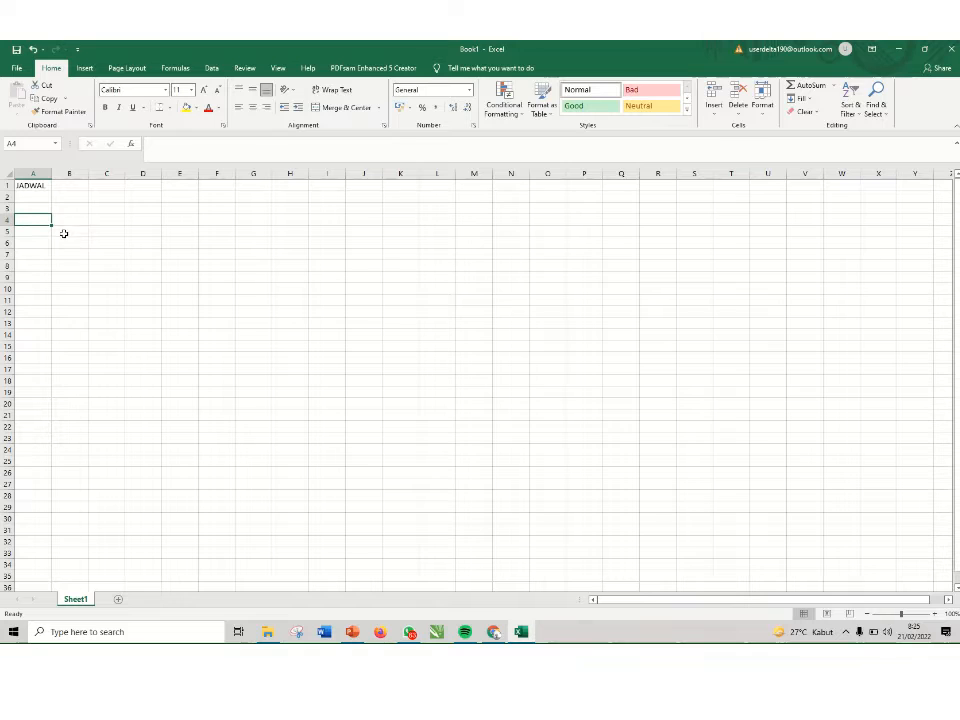
pyautogui.write('WAKTU')
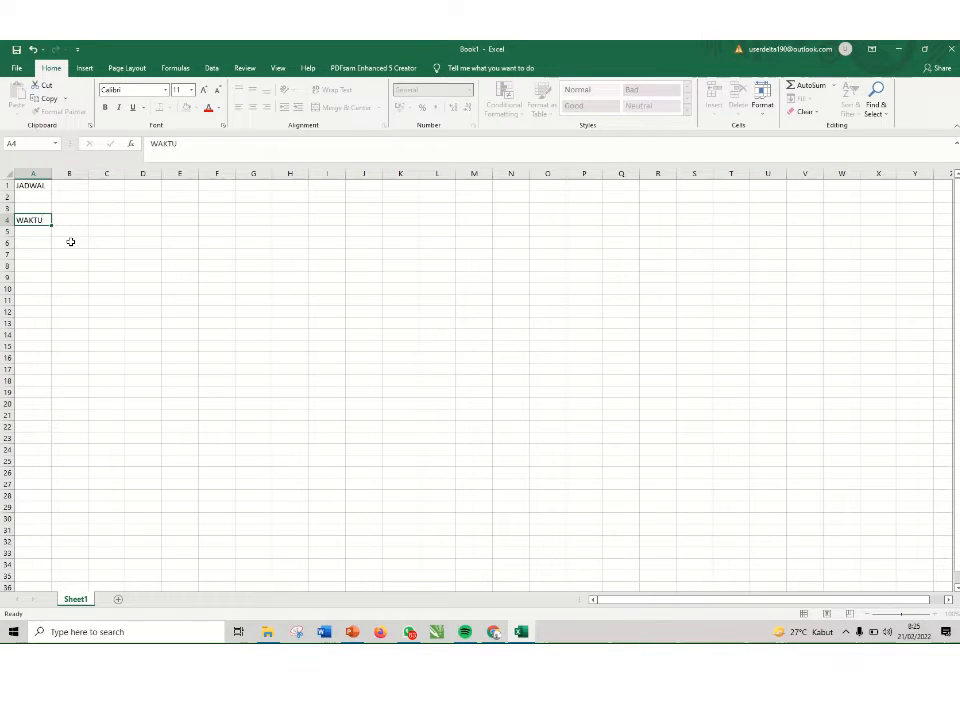
pyautogui.press('Tab')
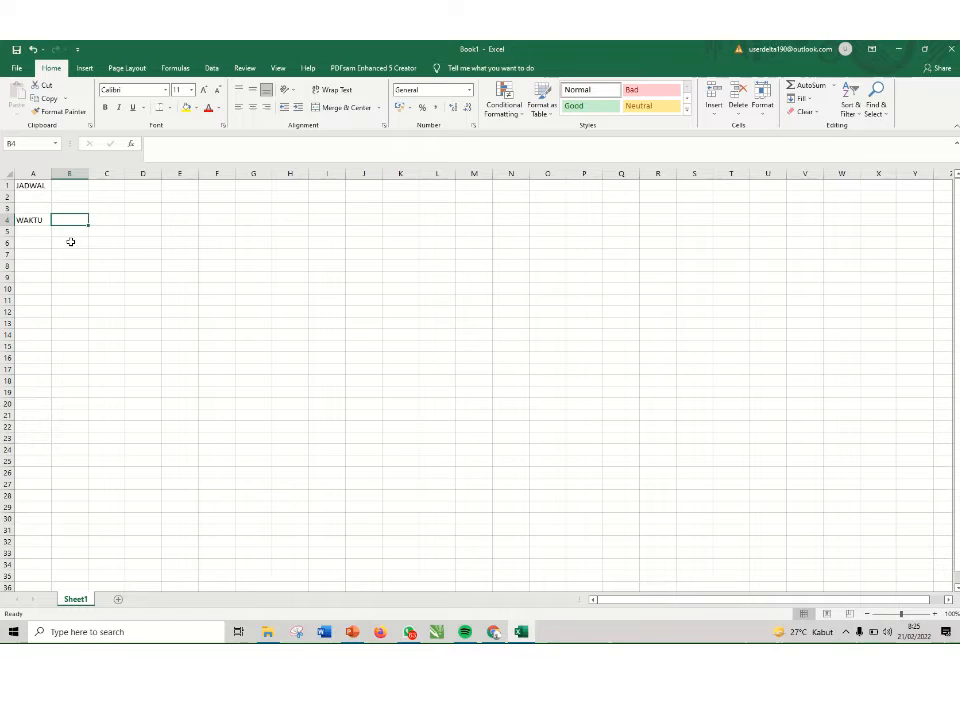
pyautogui.write('5.')
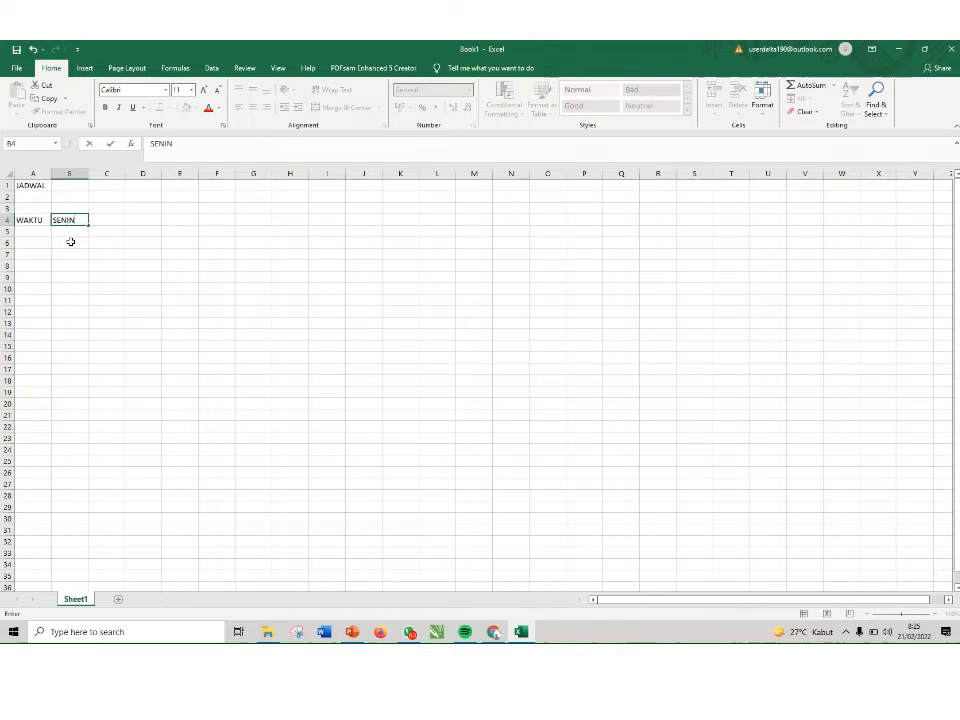
pyautogui.press('Tab')
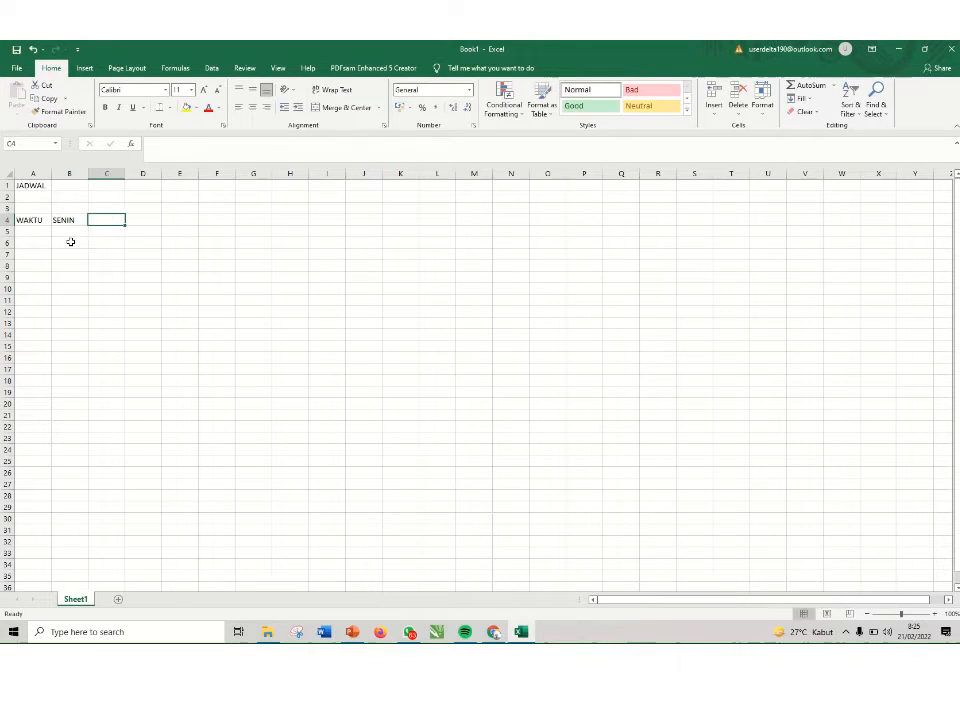
pyautogui.write('SELASA')
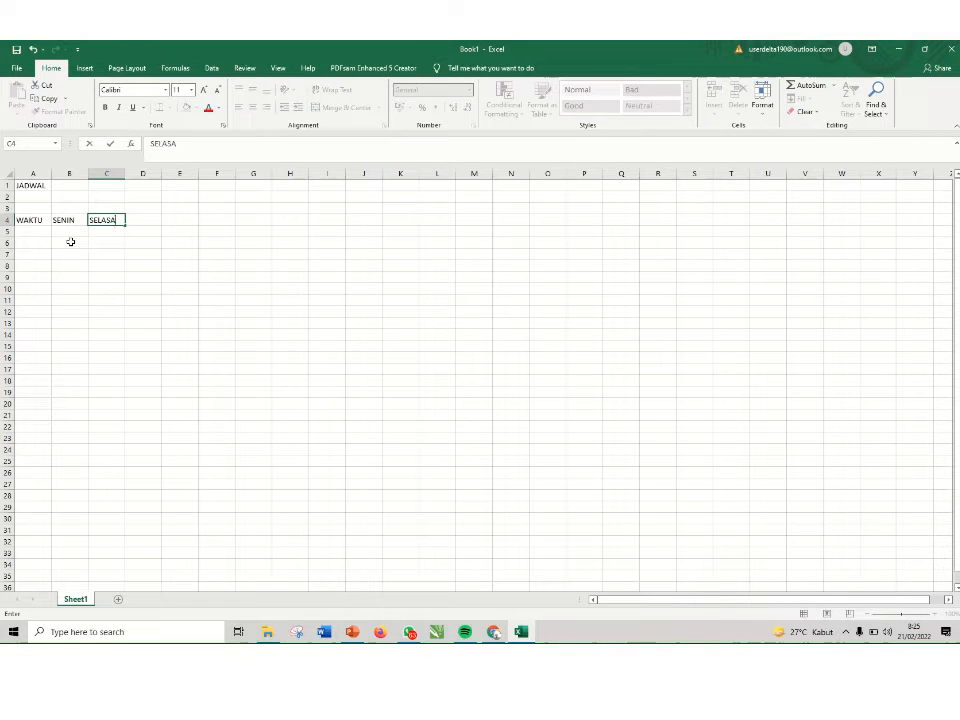
pyautogui.press('Tab')
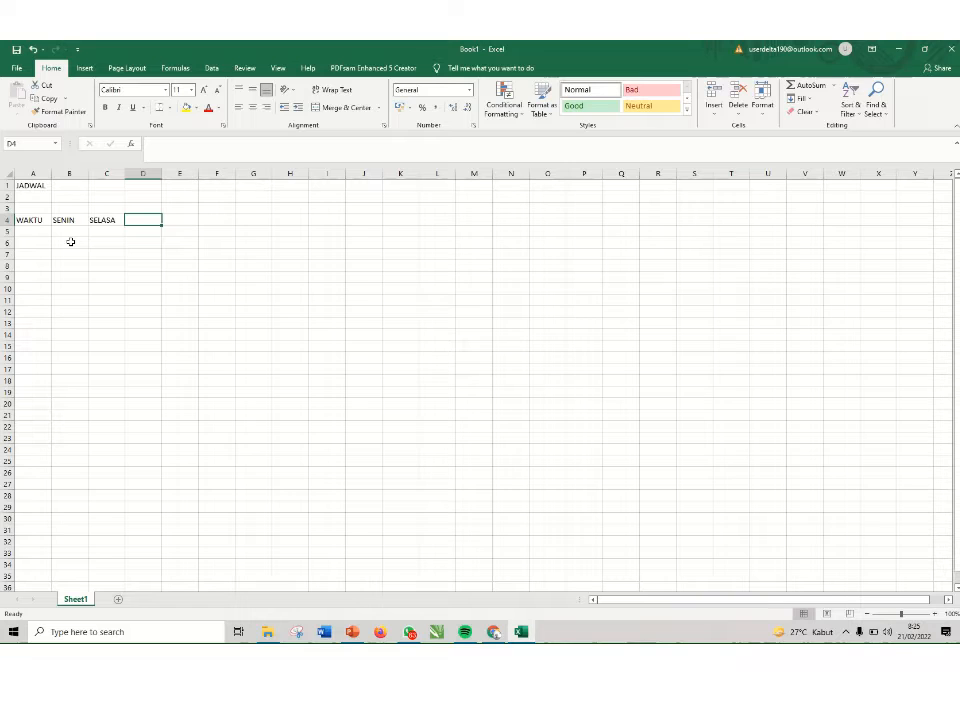
# Enter the remaining day headers RABU, KAMIS, JUMAT and SABTU in cells D4 to G4
pyautogui.write('RABU')
pyautogui.press('Tab')
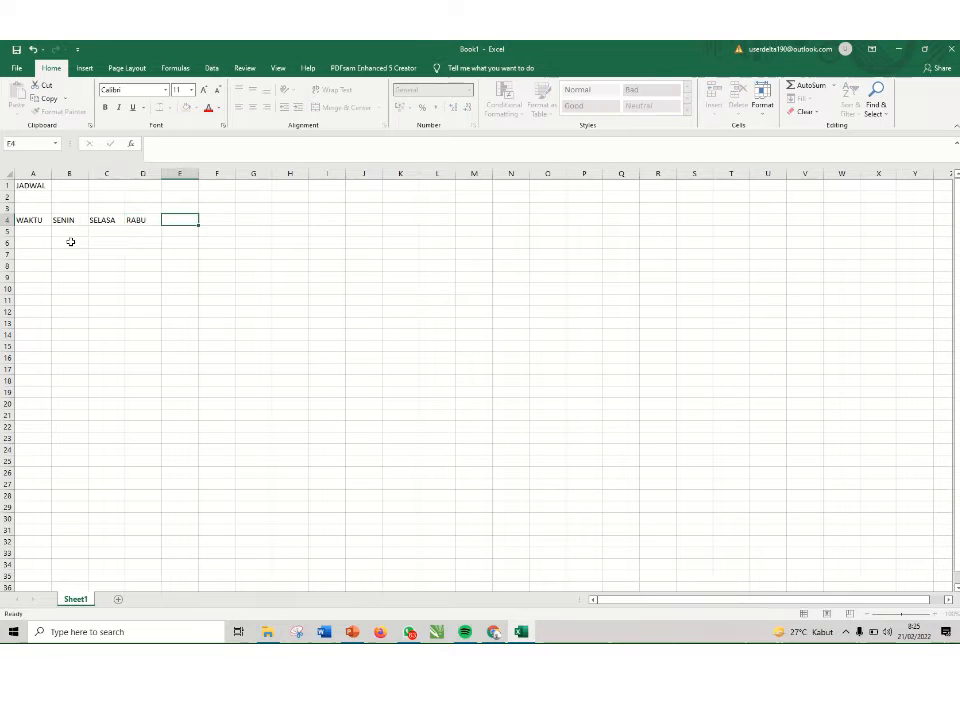
pyautogui.write('KAMIS')
pyautogui.press('Tab')
pyautogui.write('J')
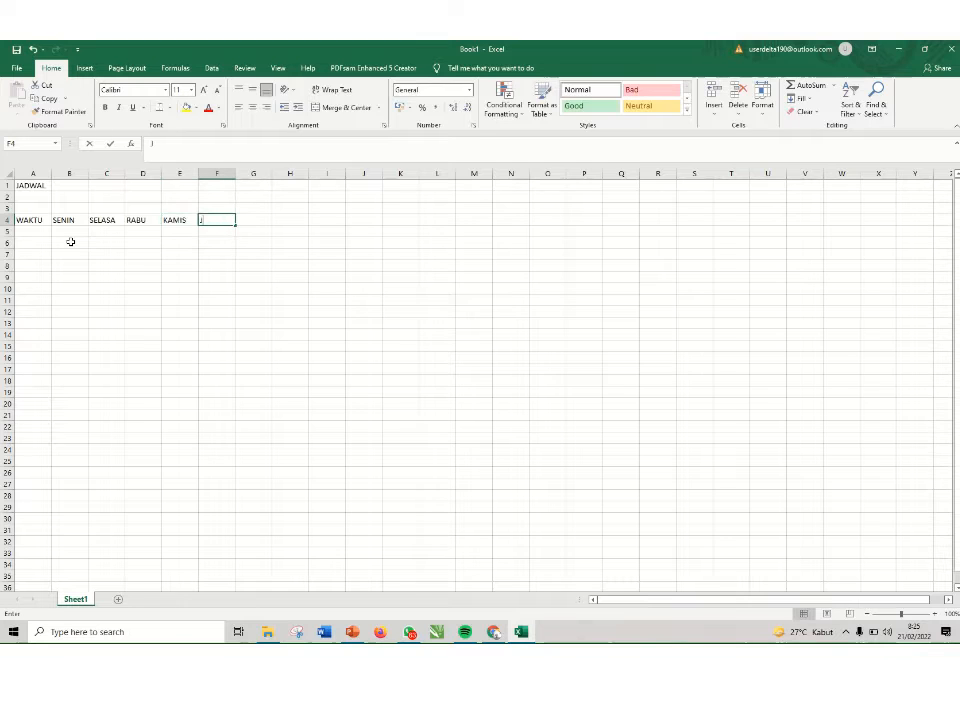
pyautogui.write('UMAT')
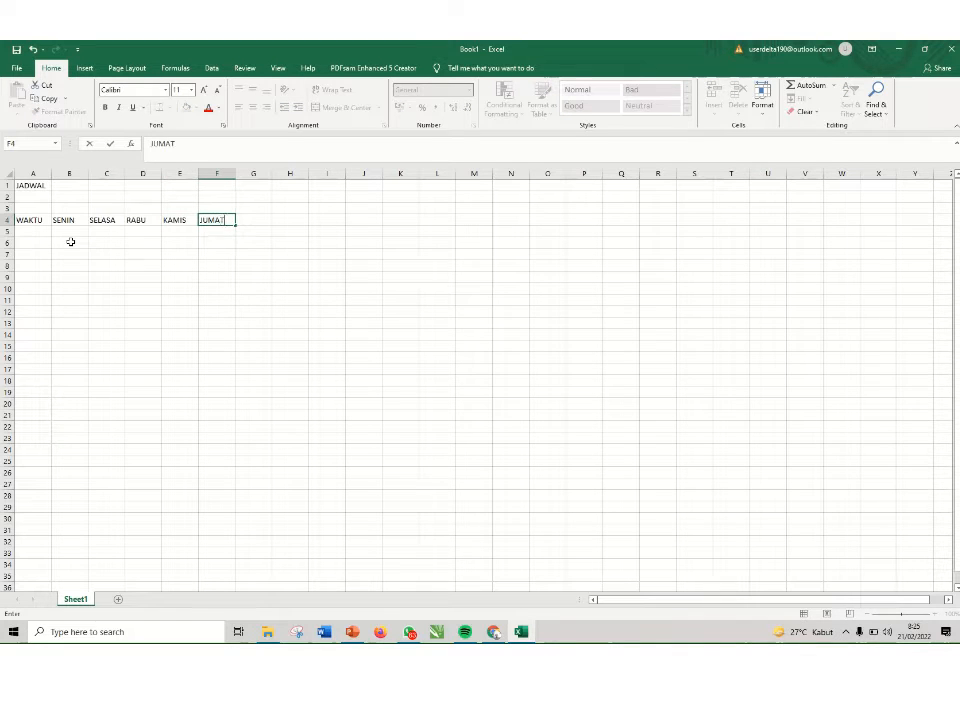
pyautogui.press('Tab')
pyautogui.write('SAB')
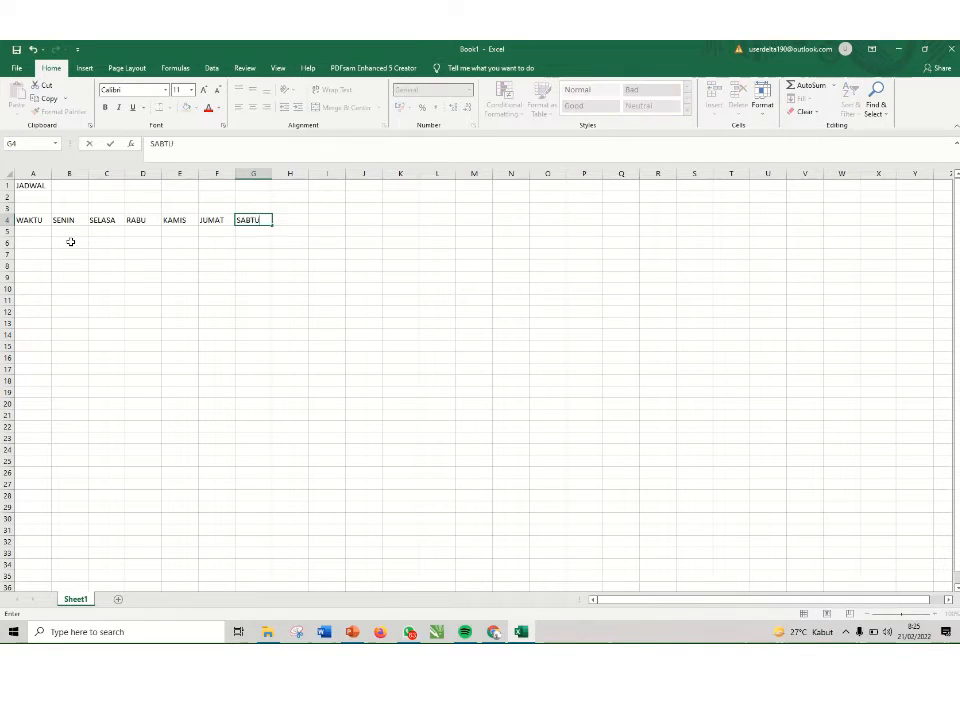
pyautogui.write('TU')
pyautogui.press('Return')
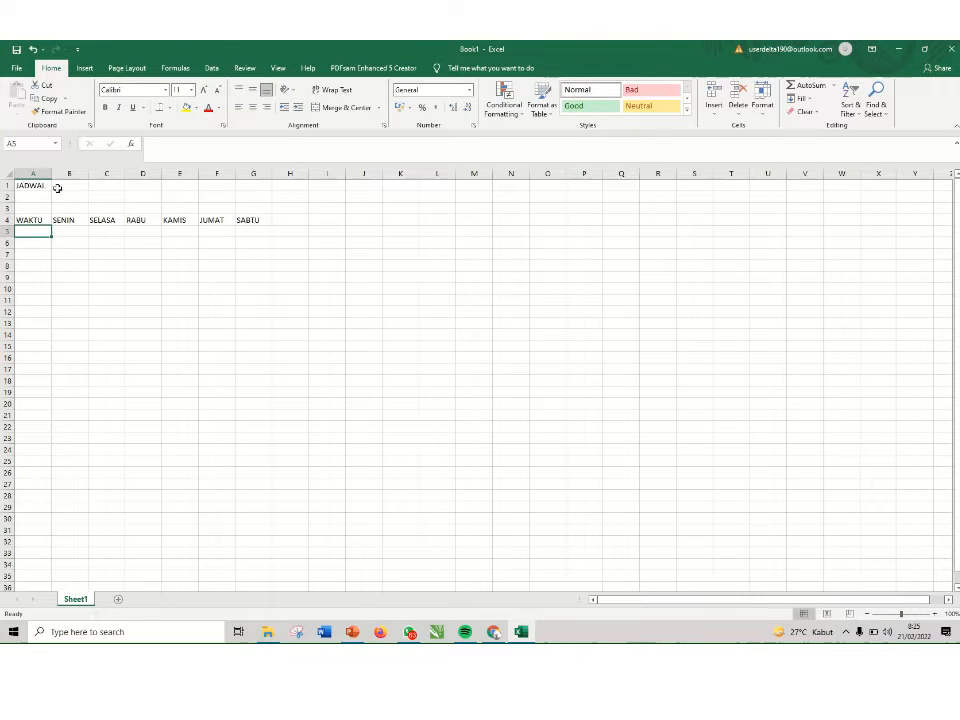
# Widen columns A to G slightly to give the schedule headers more room
pyautogui.moveTo(50, 174)
pyautogui.mouseDown()
pyautogui.moveTo(39, 174)
pyautogui.moveTo(55, 174)
pyautogui.mouseUp()
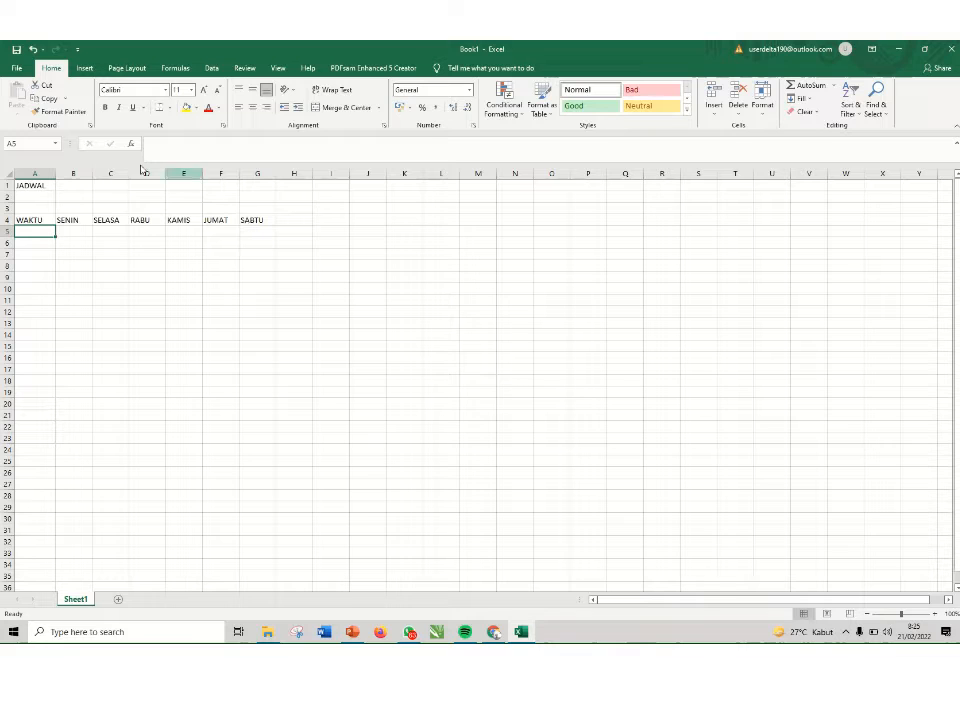
pyautogui.moveTo(91, 175); pyautogui.dragTo(319, 174)
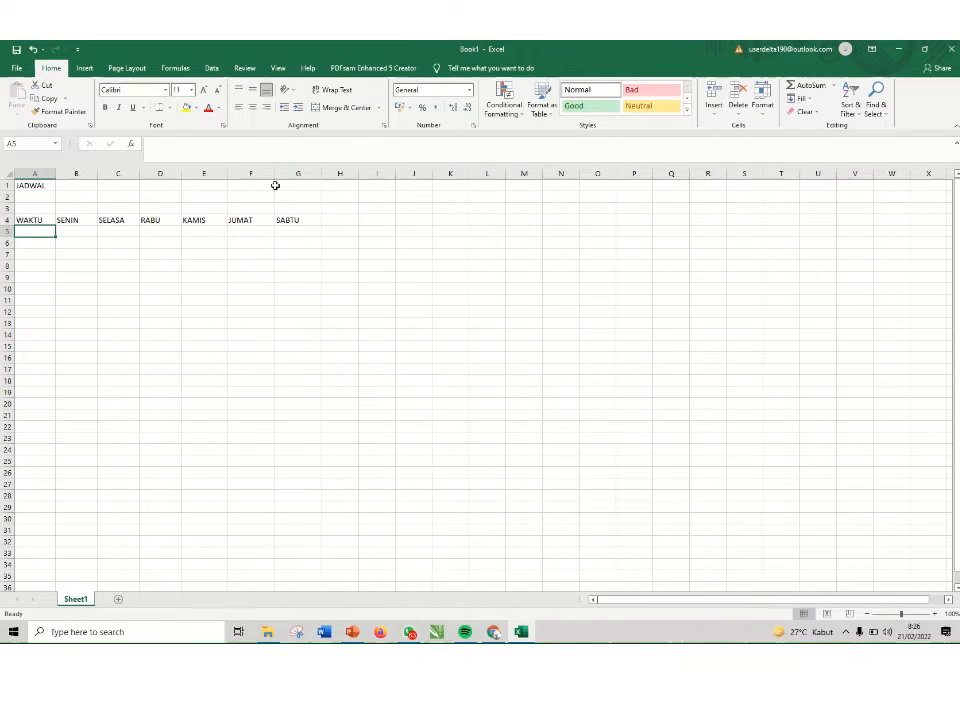
pyautogui.moveTo(181, 173); pyautogui.dragTo(198, 174)
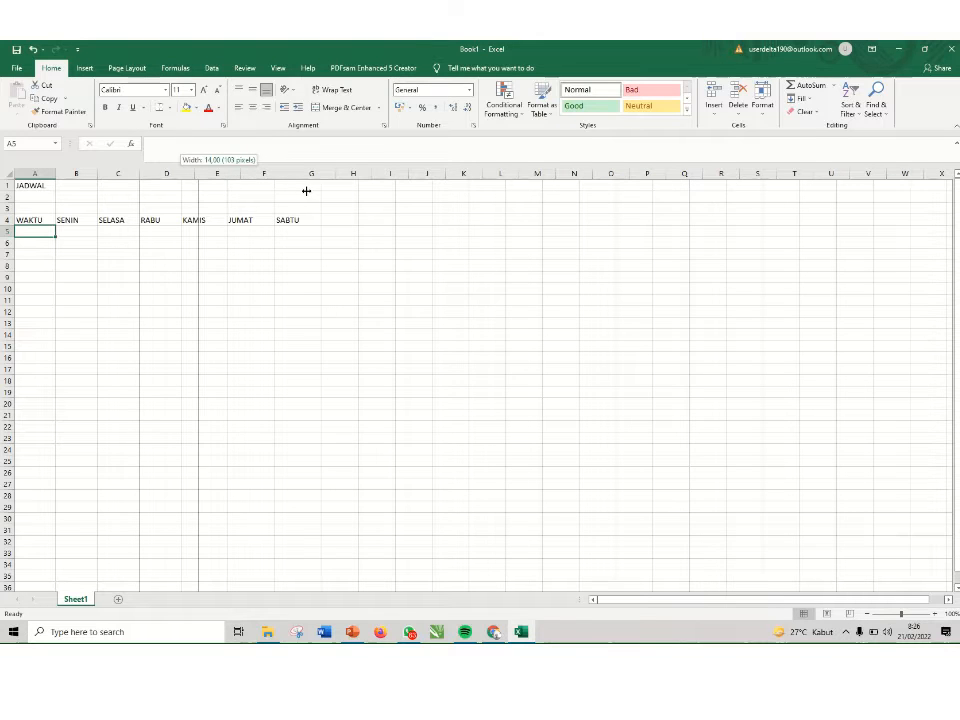
pyautogui.moveTo(306, 190); pyautogui.dragTo(183, 176)
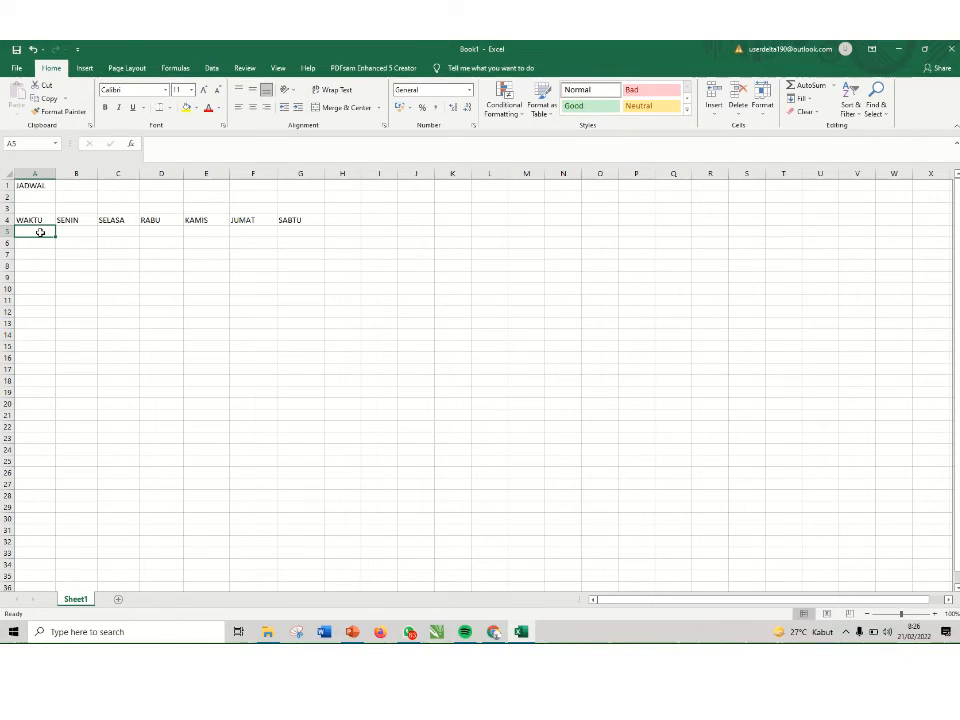
# Enter the time slot 07.00-08.00 in cell A5 and widen columns A to C further
pyautogui.write('07')
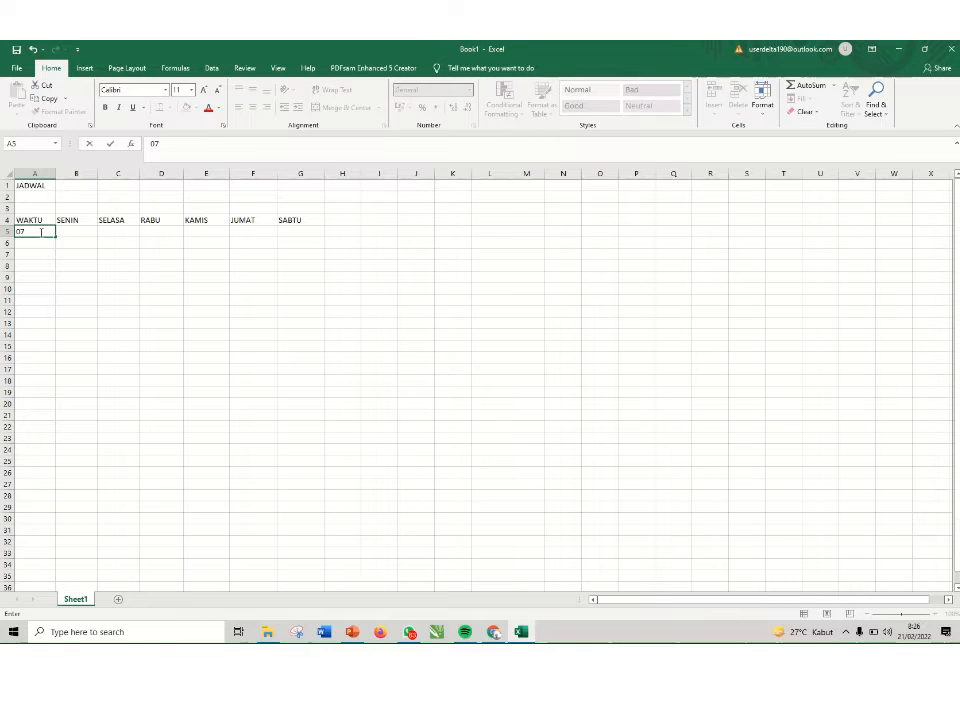
pyautogui.write('.00-')
pyautogui.write('08.00')
pyautogui.press('Return')
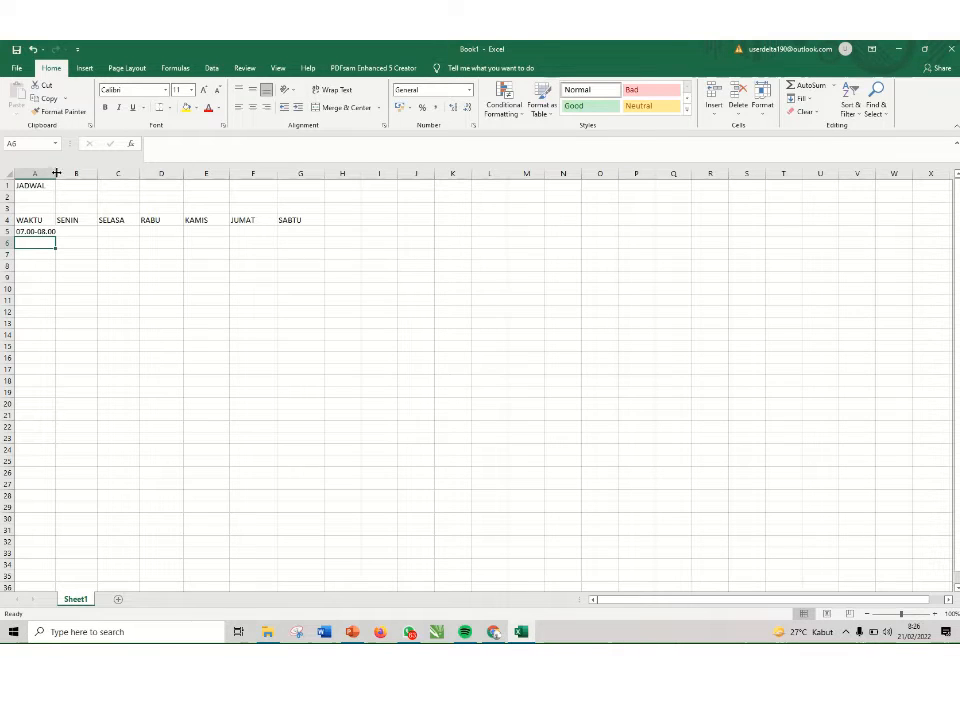
pyautogui.moveTo(56, 173); pyautogui.dragTo(163, 173)
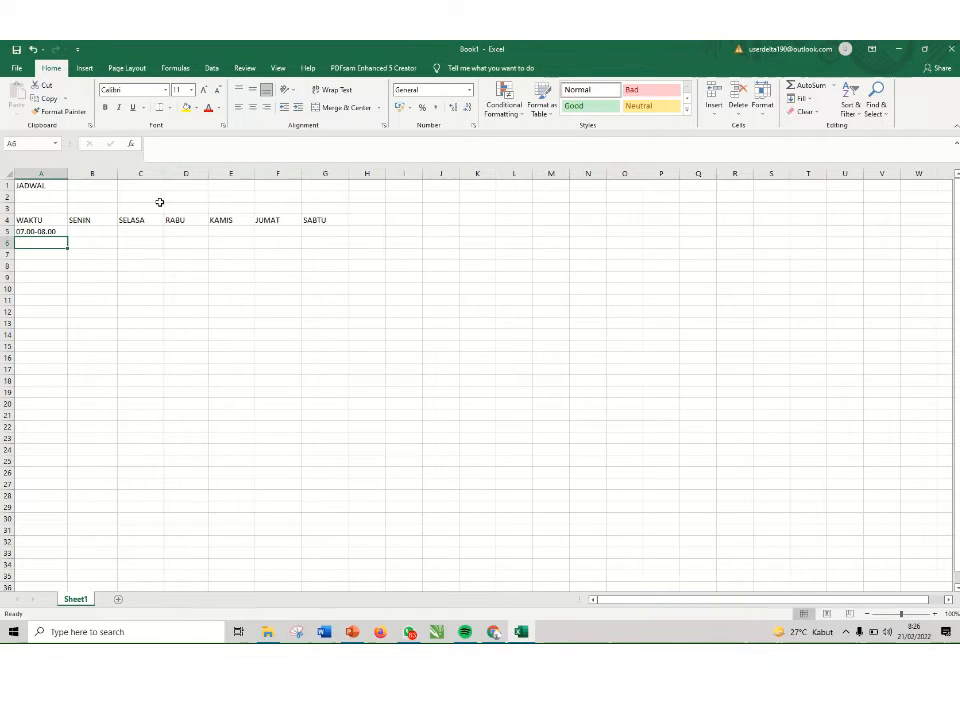
pyautogui.click(101, 229)
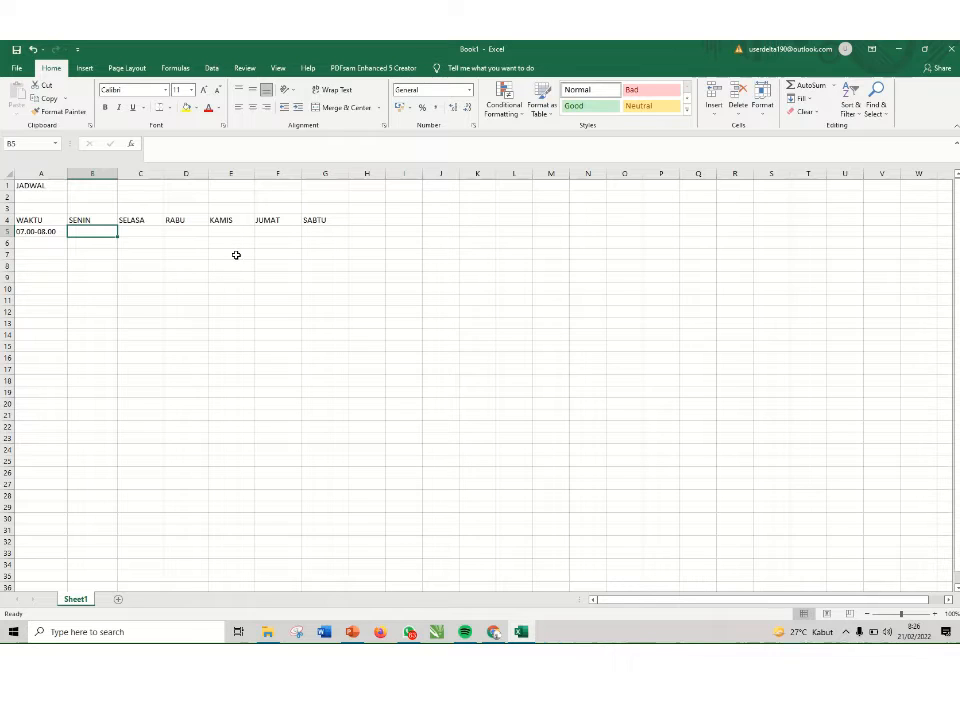
# Enter RENUNGAN in cell B5 under SENIN and fill it across the row to G5 under SABTU
pyautogui.write('RENUNGAN')
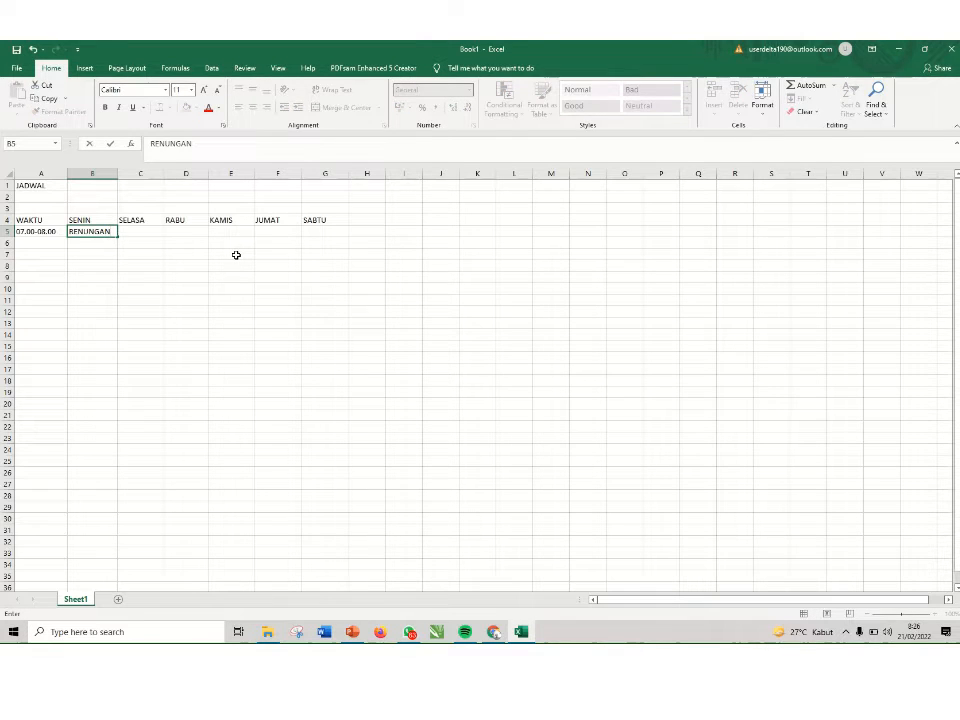
pyautogui.press('Return')
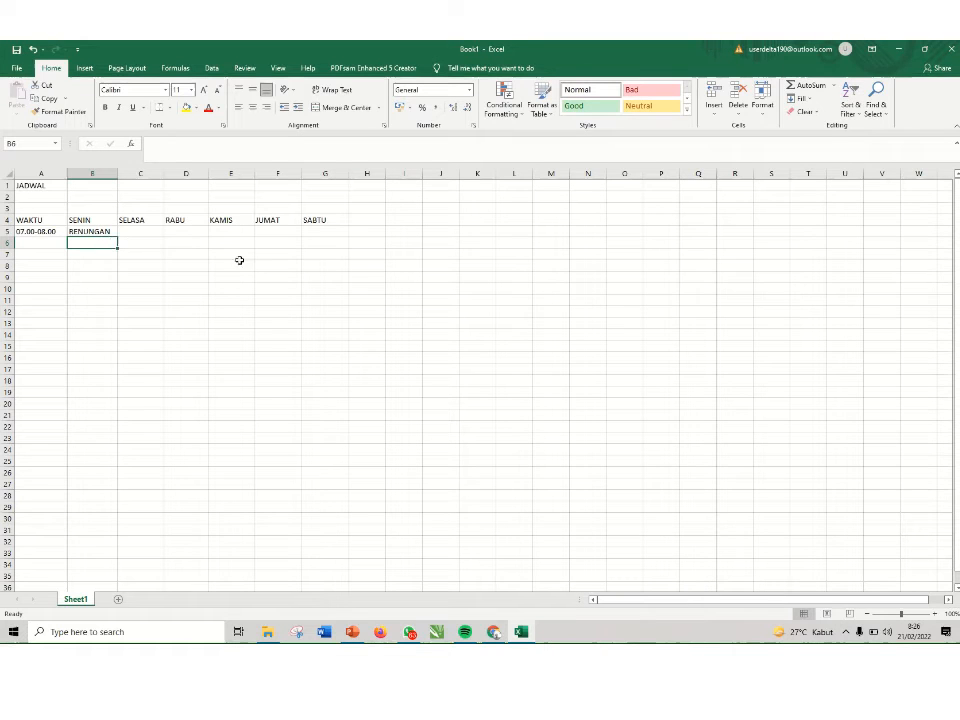
pyautogui.click(93, 231)
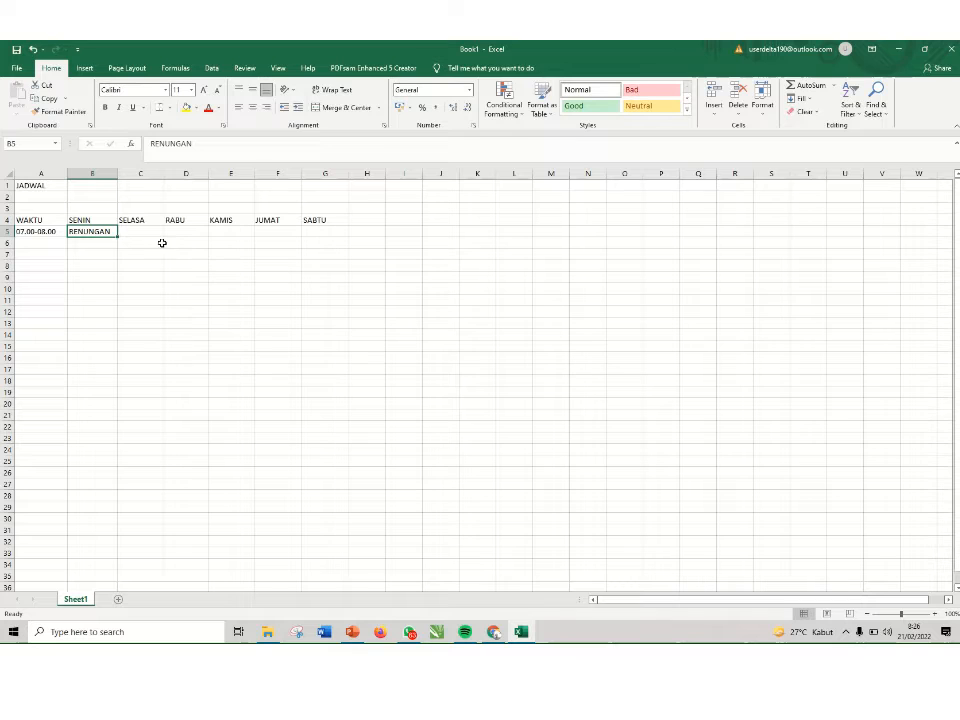
pyautogui.moveTo(119, 235); pyautogui.dragTo(334, 242)
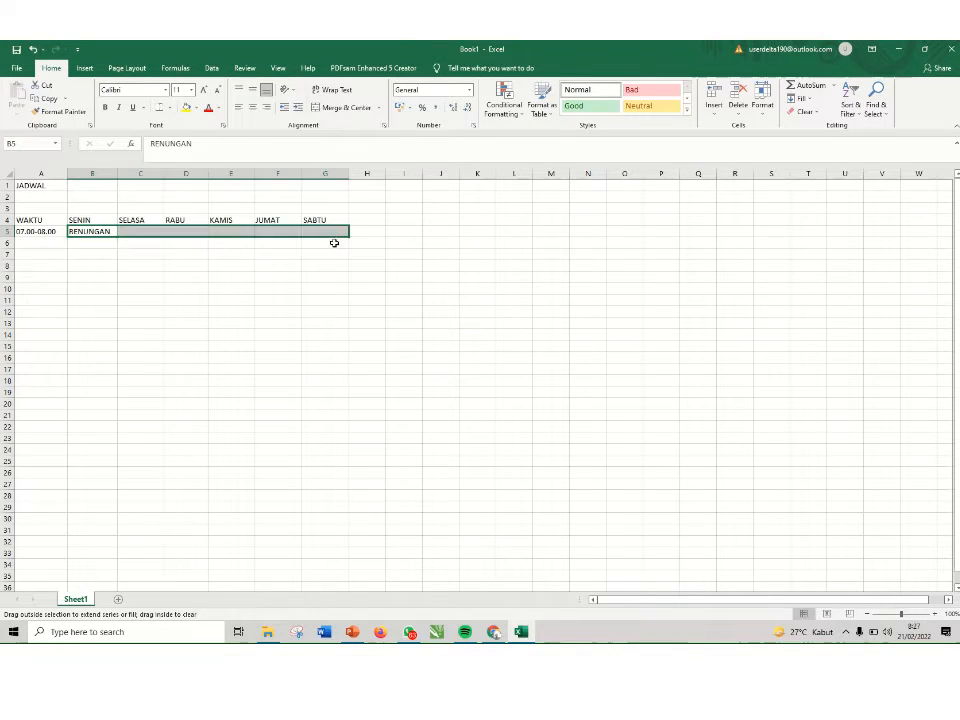
pyautogui.click(246, 289)
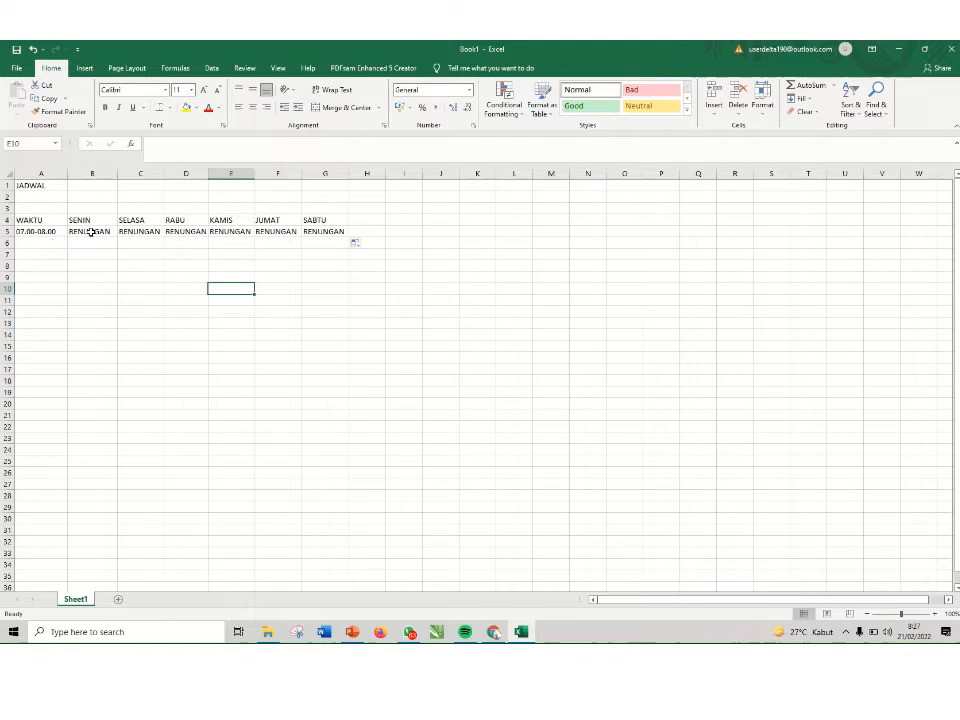
# Add the time slot 08.00-09.00 in cell A6 with the subject MAT for SENIN in B6
pyautogui.click(51, 242)
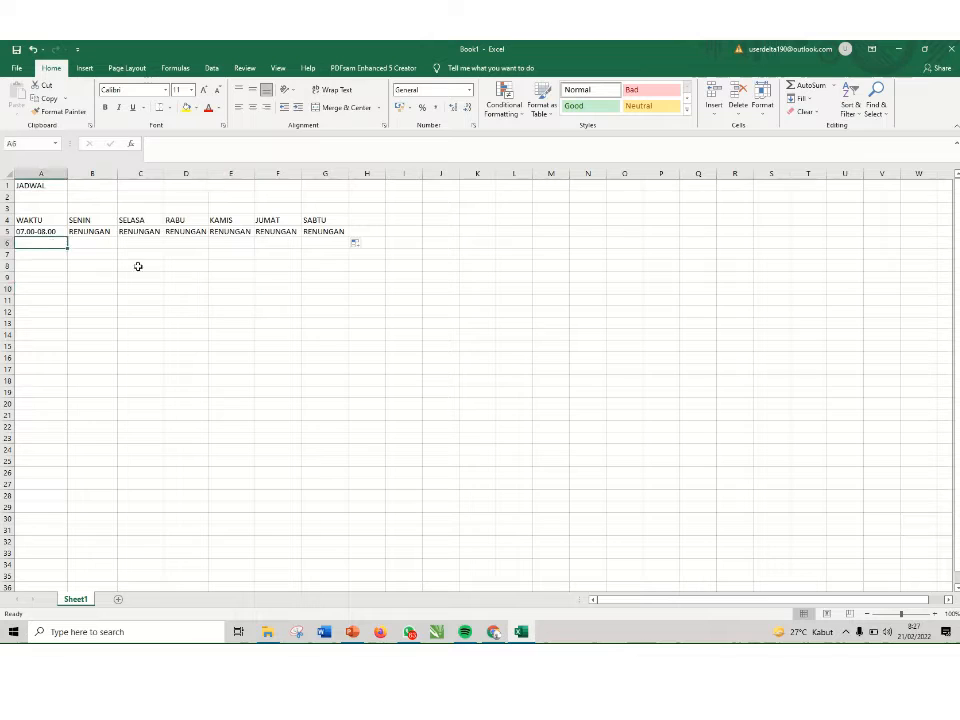
pyautogui.write('08')
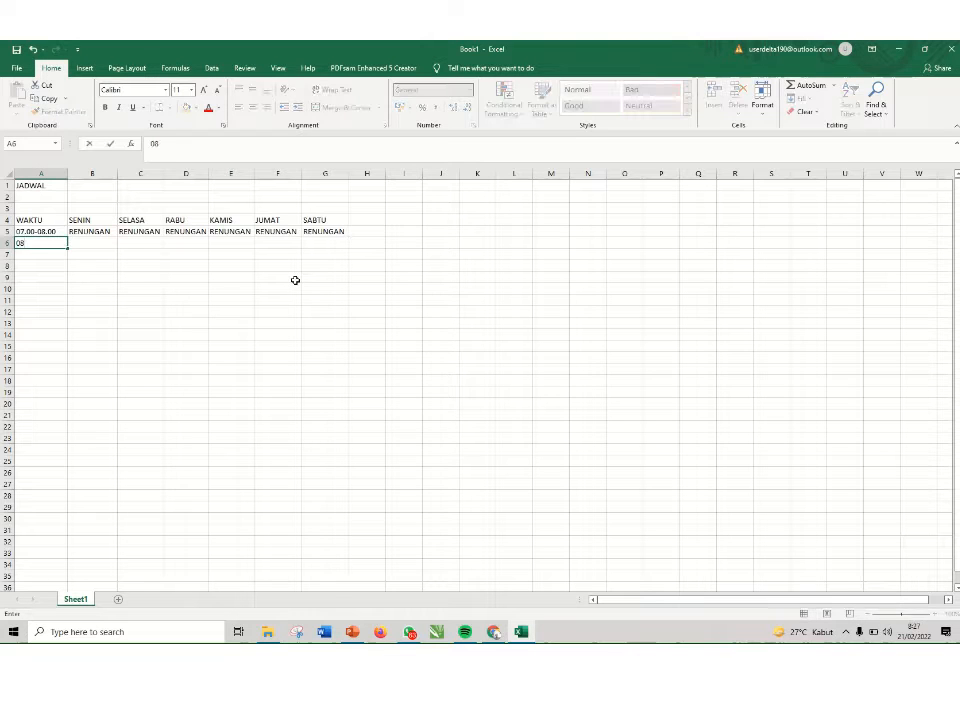
pyautogui.write('.00-09.')
pyautogui.press('Tab')
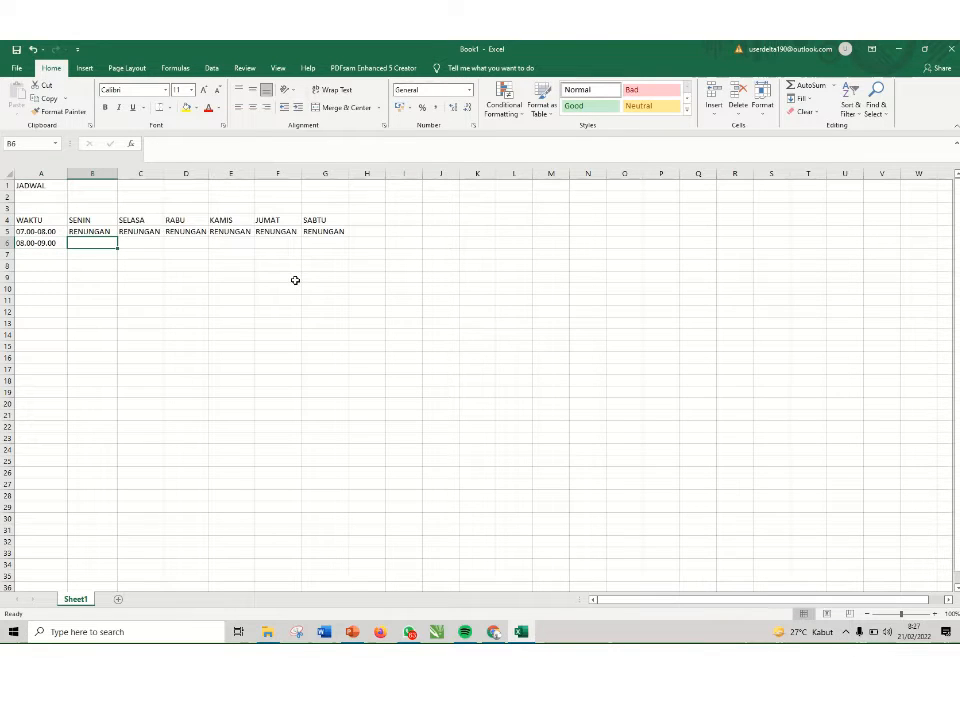
pyautogui.write('P')
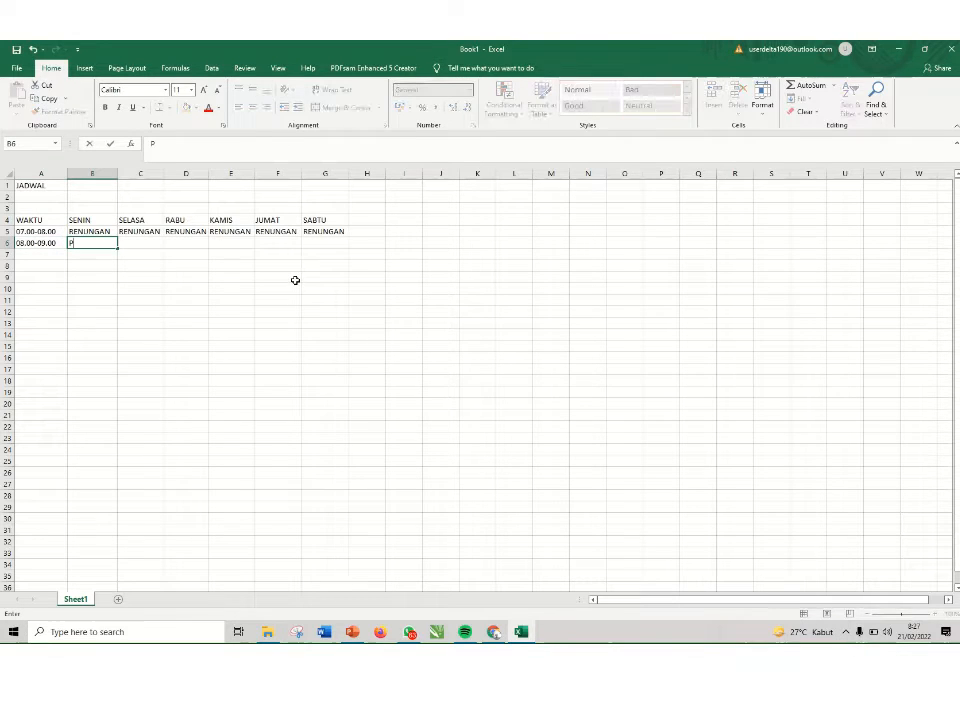
pyautogui.write('AT')
pyautogui.press('Return')
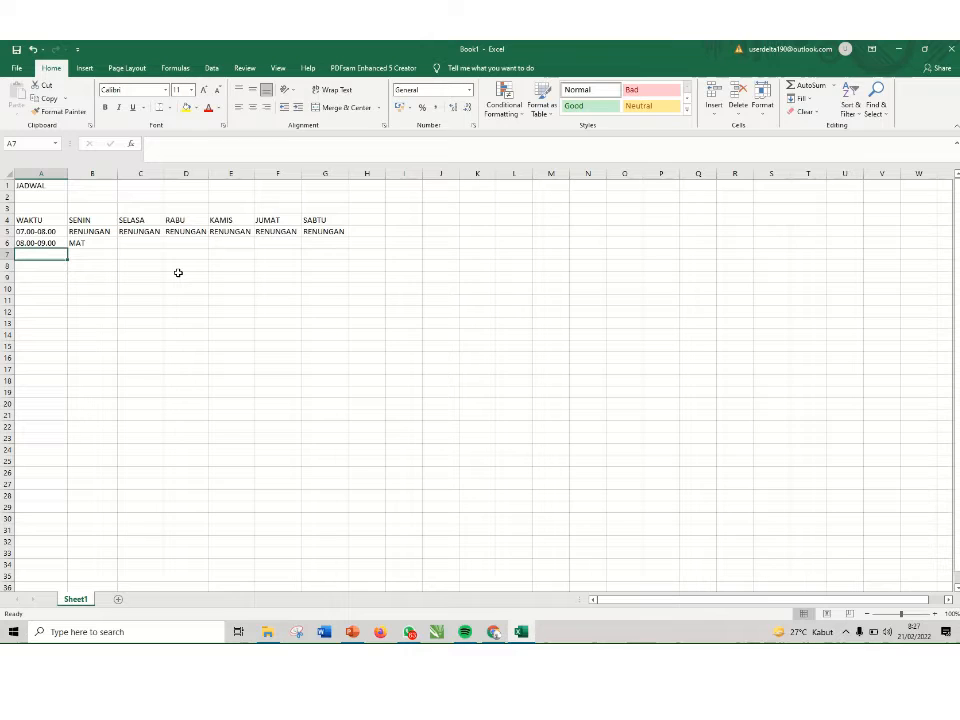
# Add the time slot 09.00-10.00 in cell A7 with the subject MAT for SENIN in B7
pyautogui.write('09.00-10')
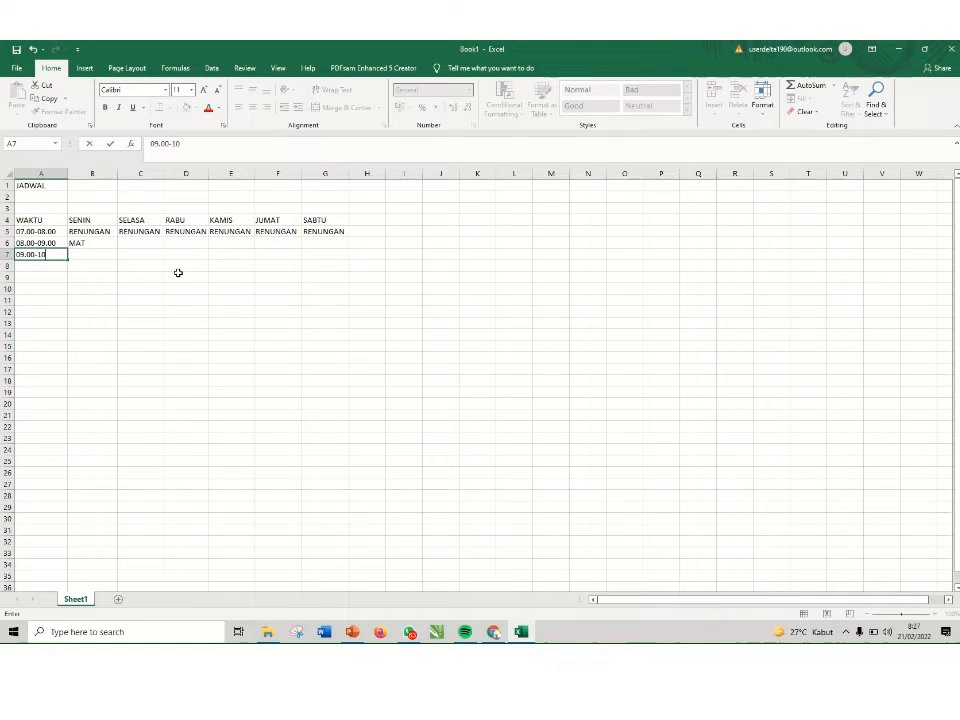
pyautogui.write('.00')
pyautogui.press('Tab')
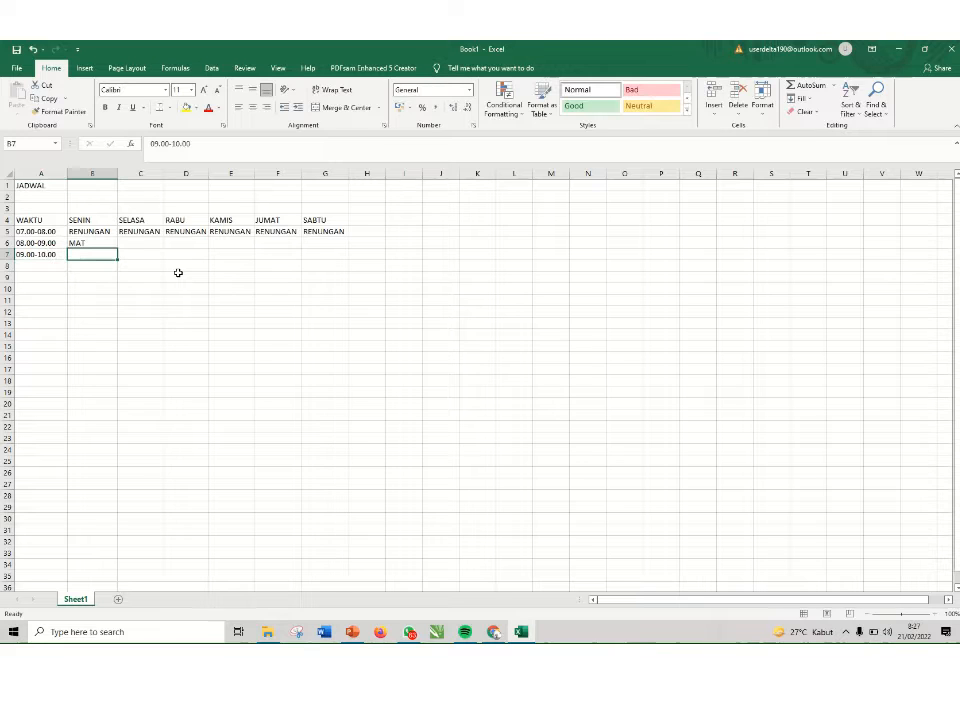
pyautogui.write('MAT')
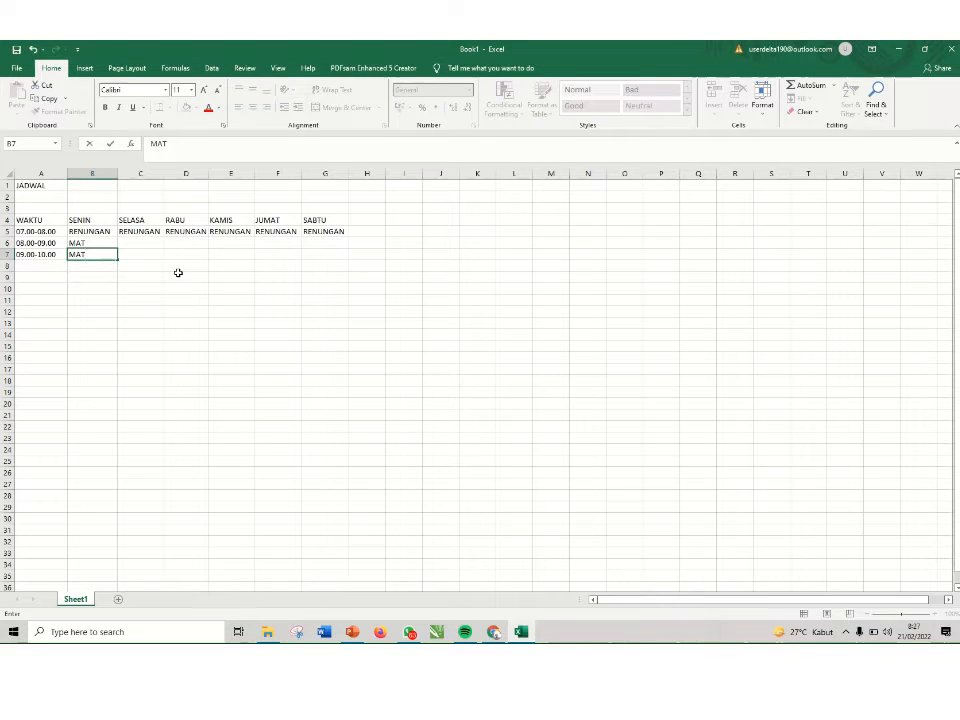
pyautogui.press('Return')
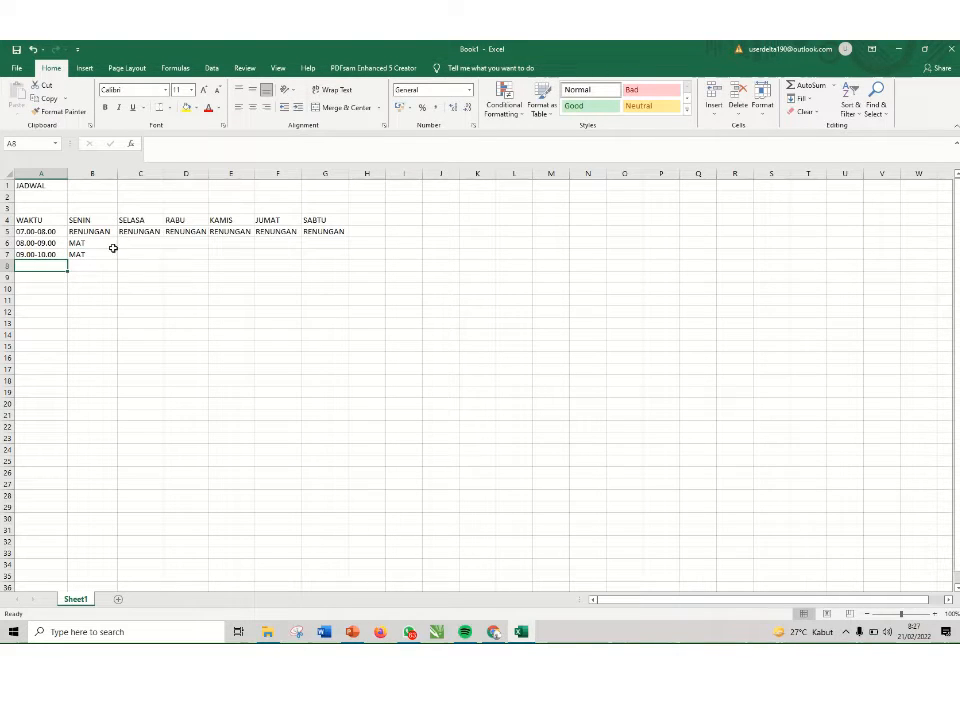
# Add the time slot 10.00-11.00 in cell A8 with the subject TIK for SENIN in B8
pyautogui.write('10.00-11')
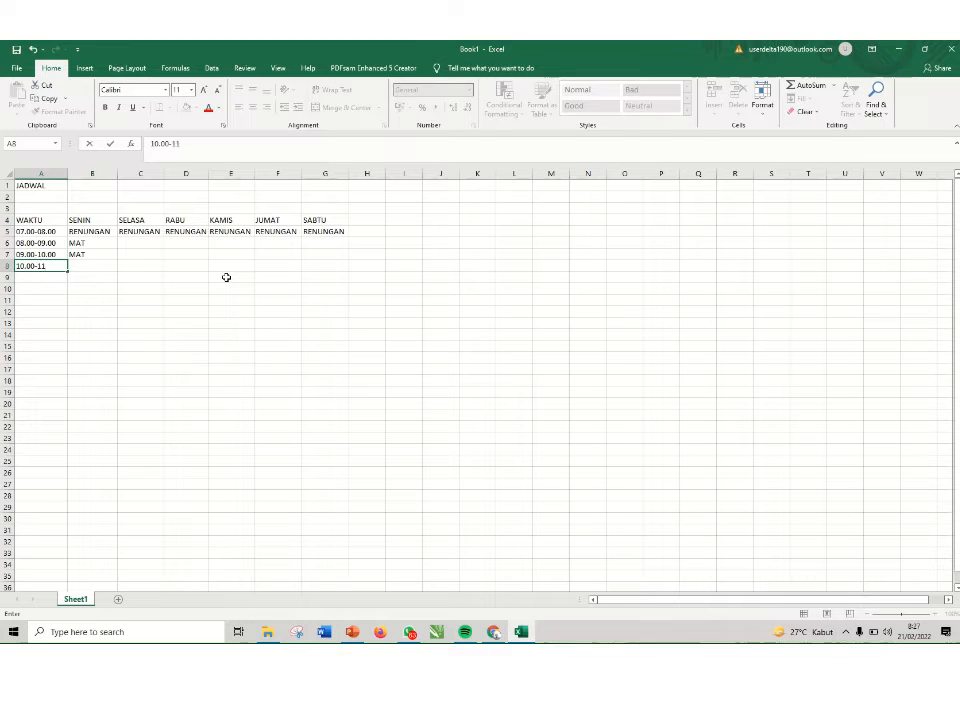
pyautogui.write('00')
pyautogui.press('Tab')
pyautogui.write('TIK')
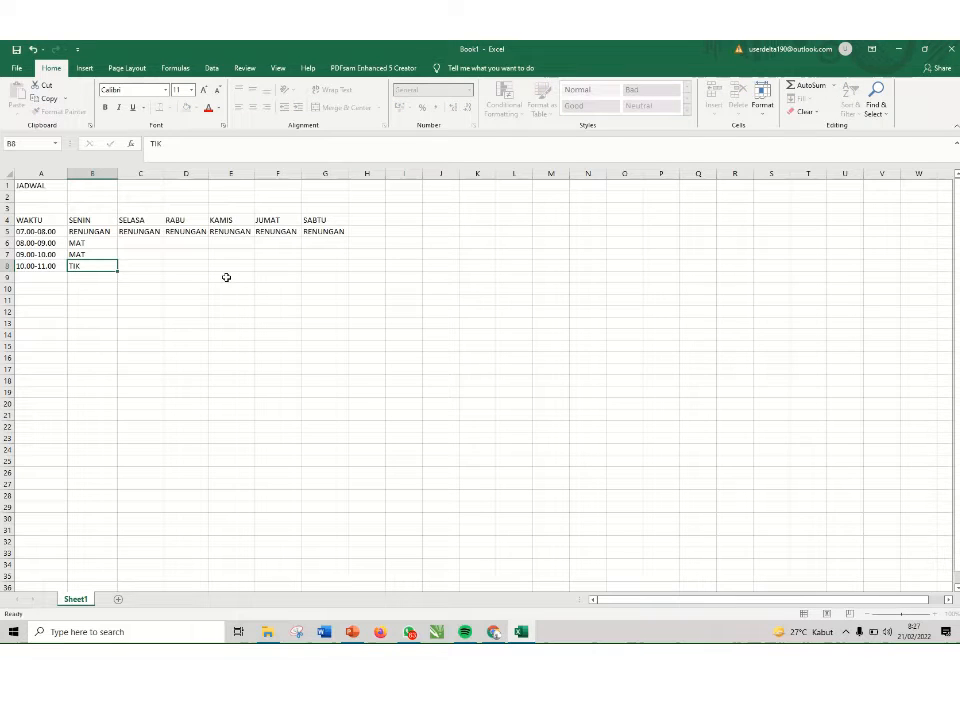
pyautogui.press('Return')
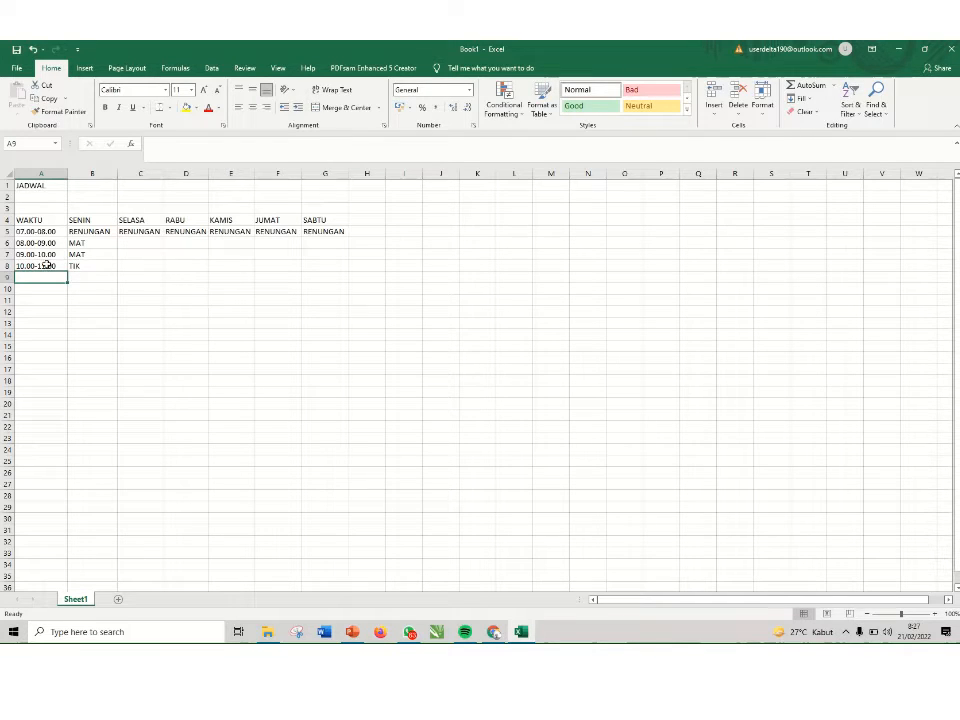
# Fill in the SELASA subjects: BI in cells C6 and C7, and PJOK in C8
pyautogui.click(130, 246)
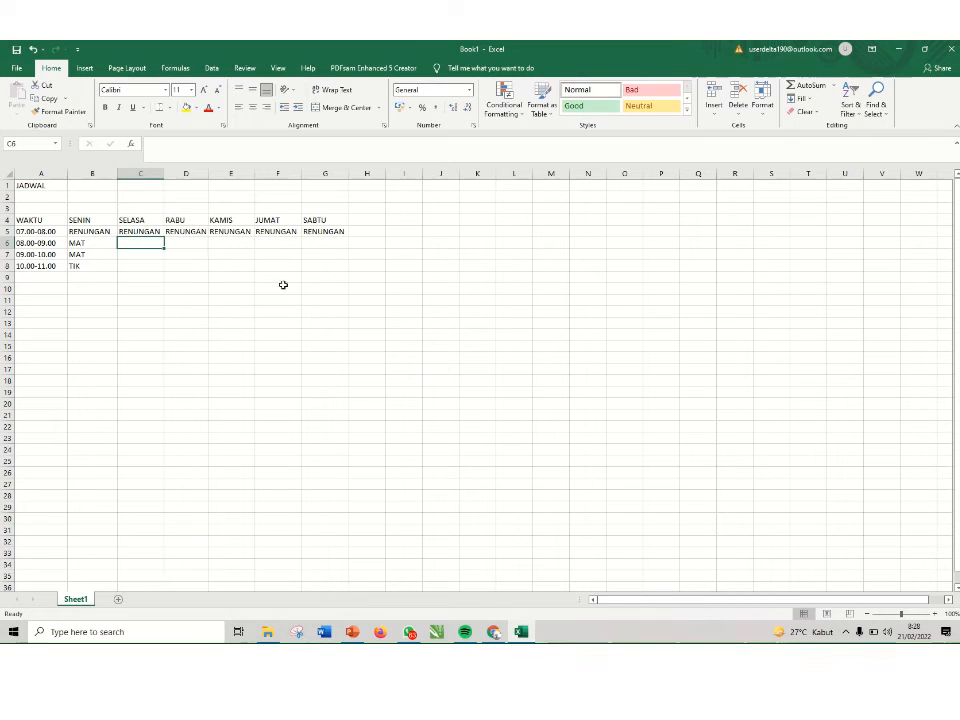
pyautogui.write('BI')
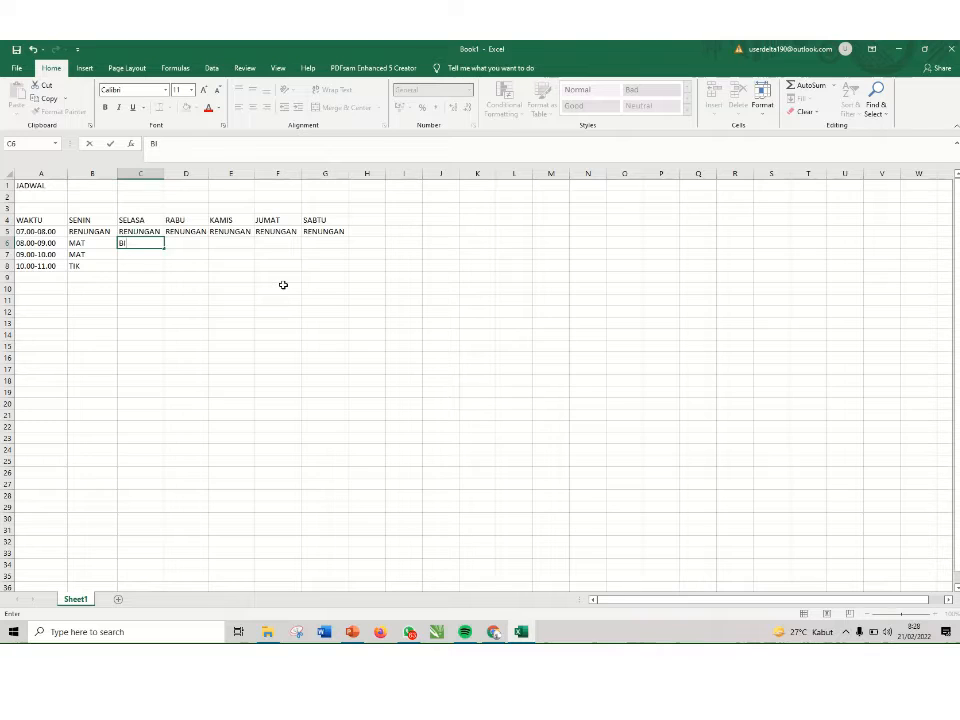
pyautogui.press('Return')
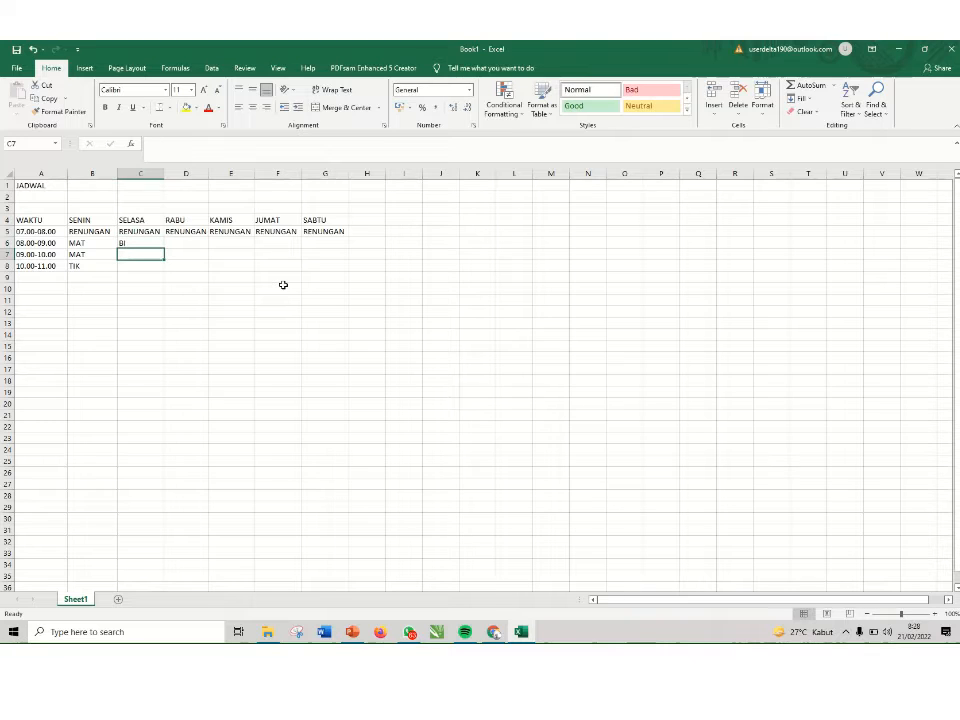
pyautogui.write('BI')
pyautogui.press('Return')
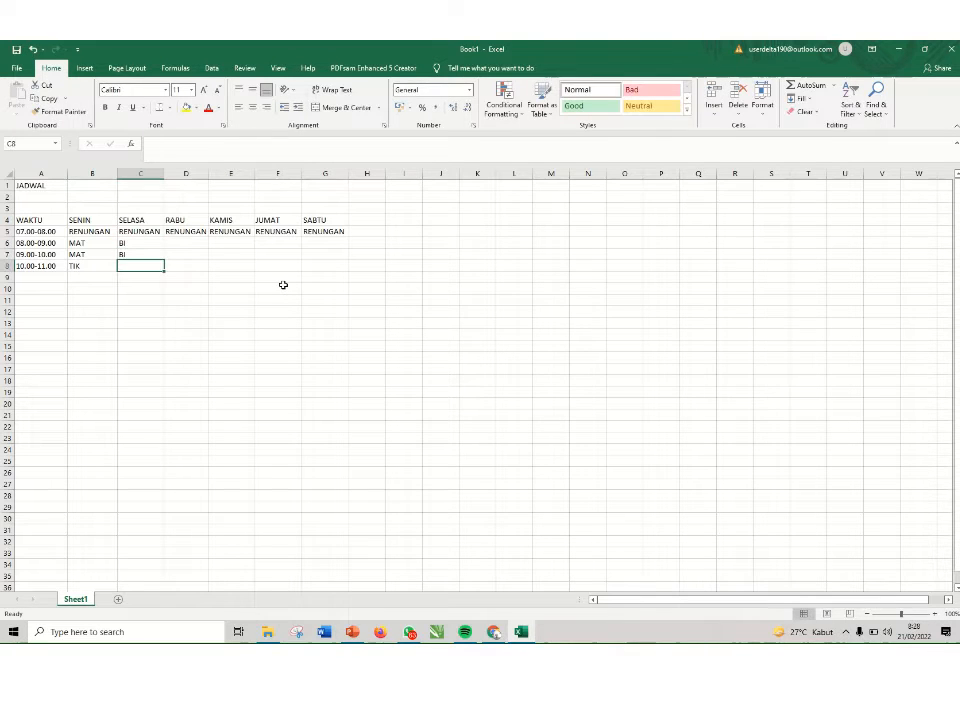
pyautogui.write('S')
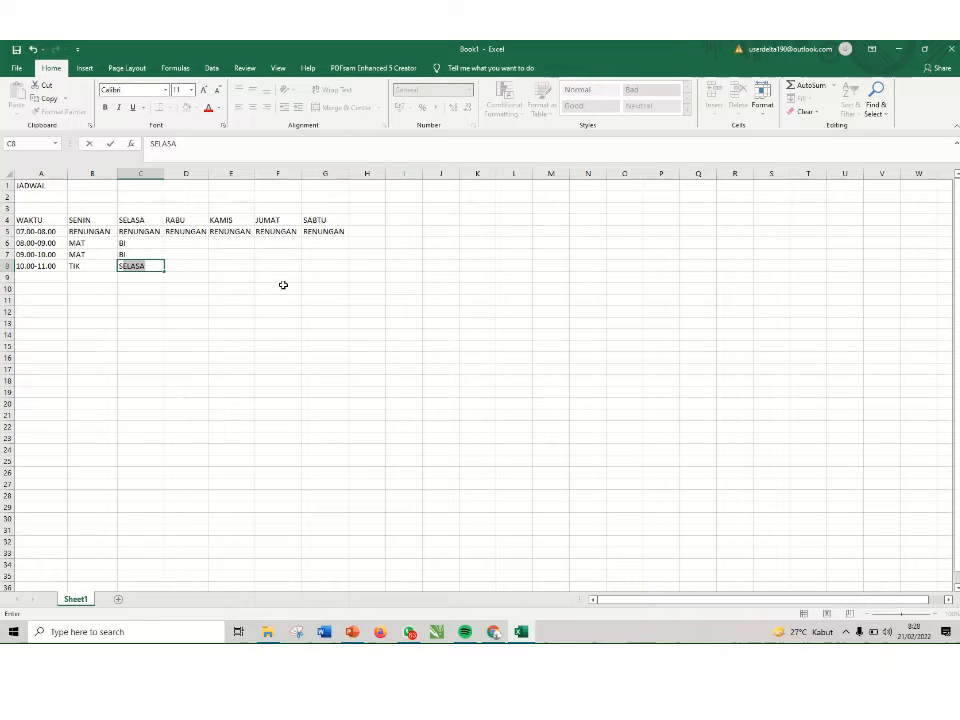
pyautogui.press('BackSpace')
pyautogui.press('Tab')
# Fill in the RABU subjects: IPA in cells D6 and D7, and PAK in D8
pyautogui.click(197, 242)
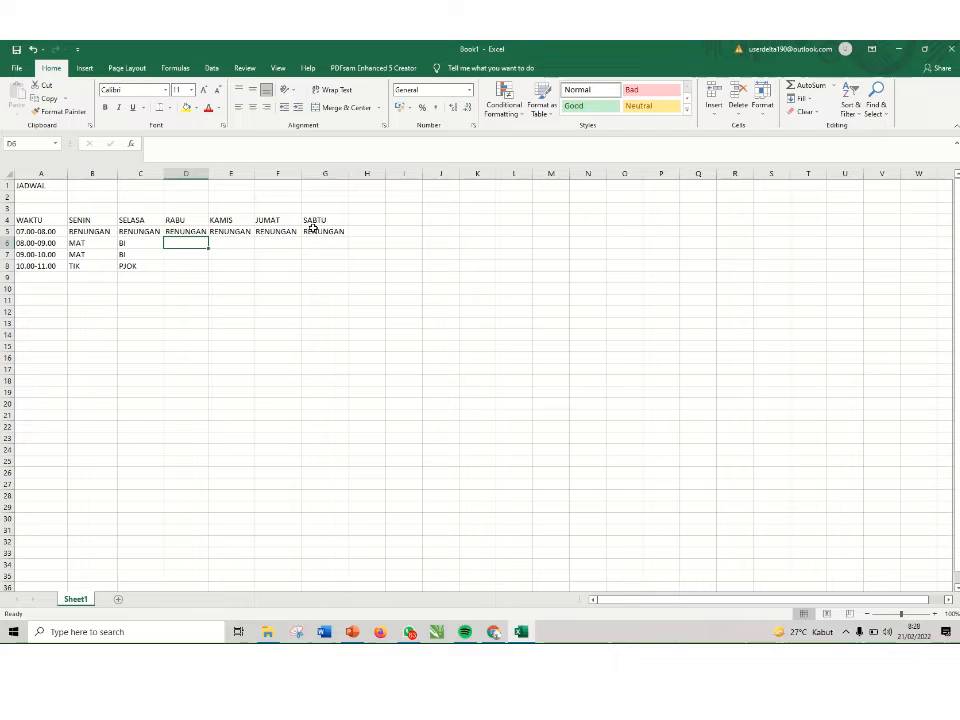
pyautogui.write('IPA')
pyautogui.press('Return')
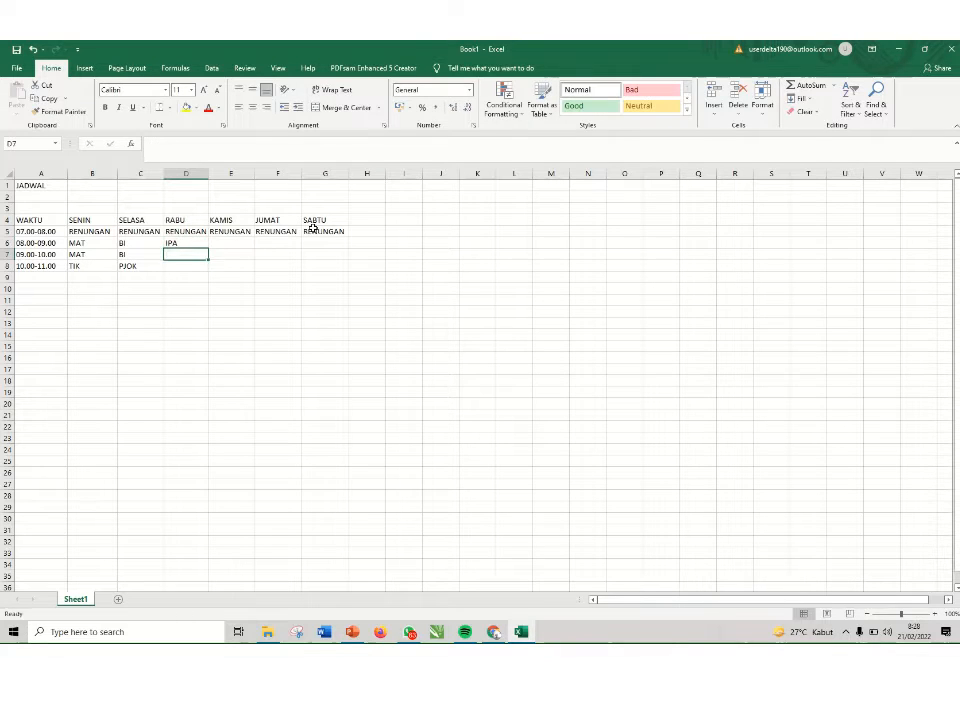
pyautogui.write('IPA')
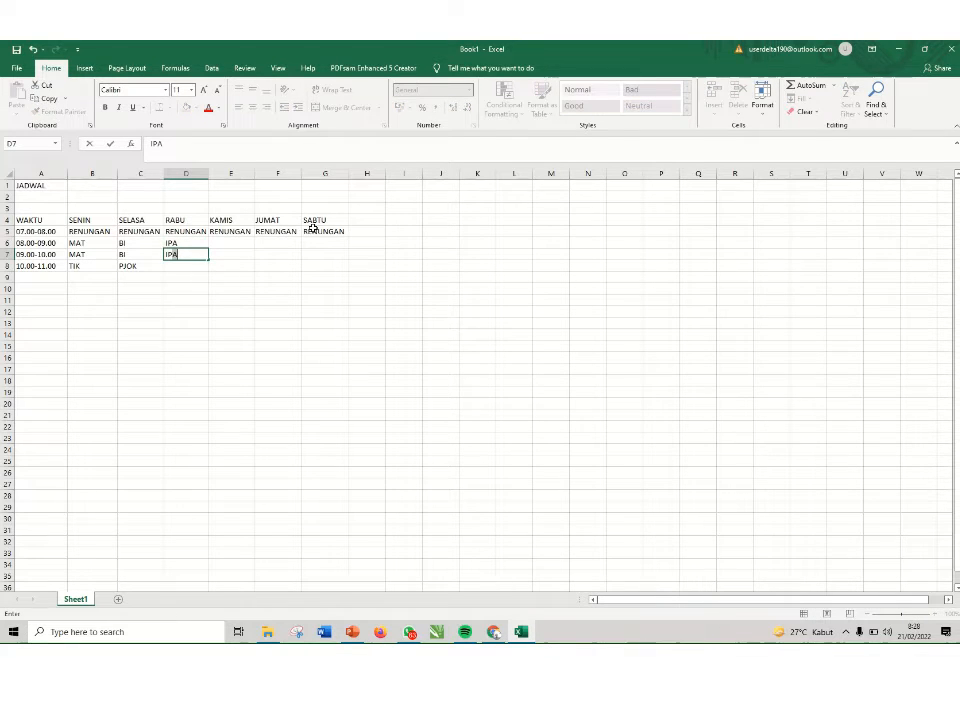
pyautogui.press('Return')
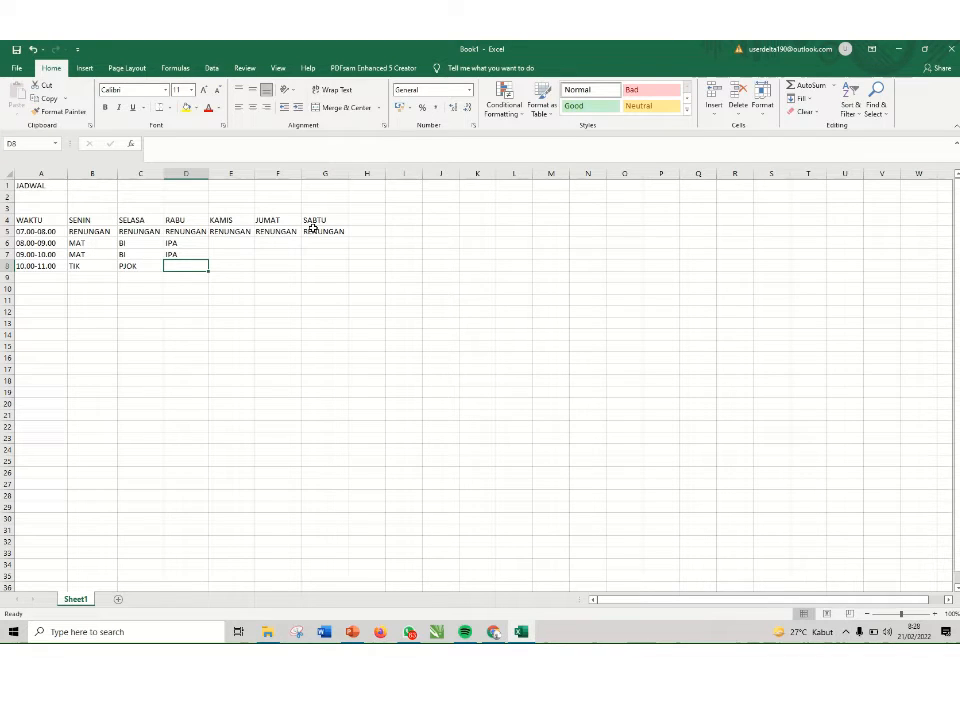
pyautogui.write('PAK')
pyautogui.press('Tab')
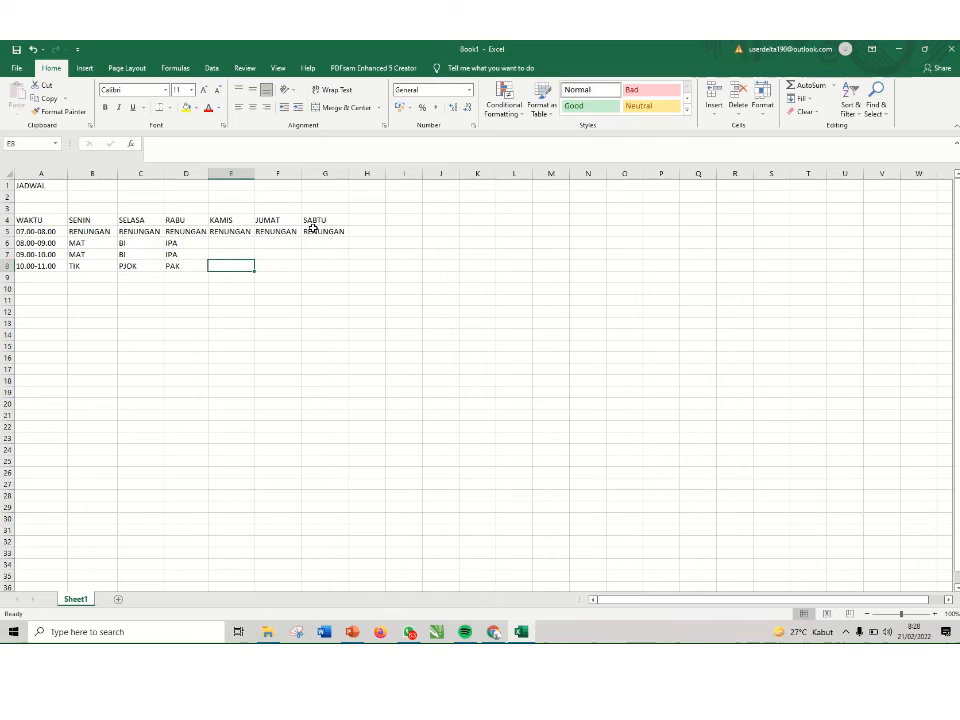
# Fill in the KAMIS subjects: MAT in cells E6 and E7, and PAK in E8
pyautogui.click(227, 243)
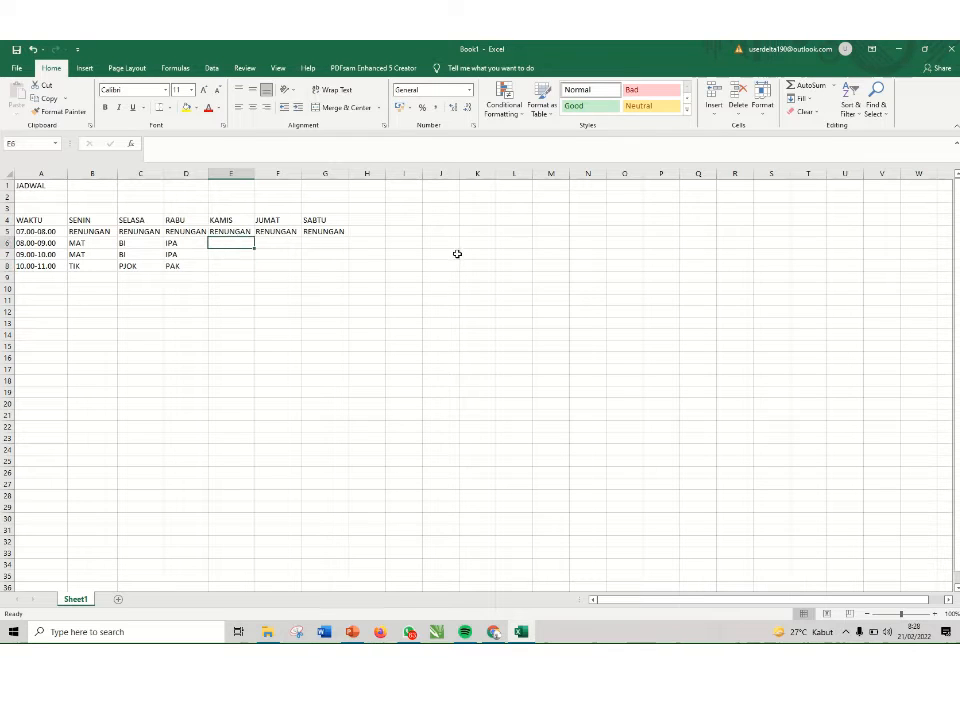
pyautogui.write('MAT')
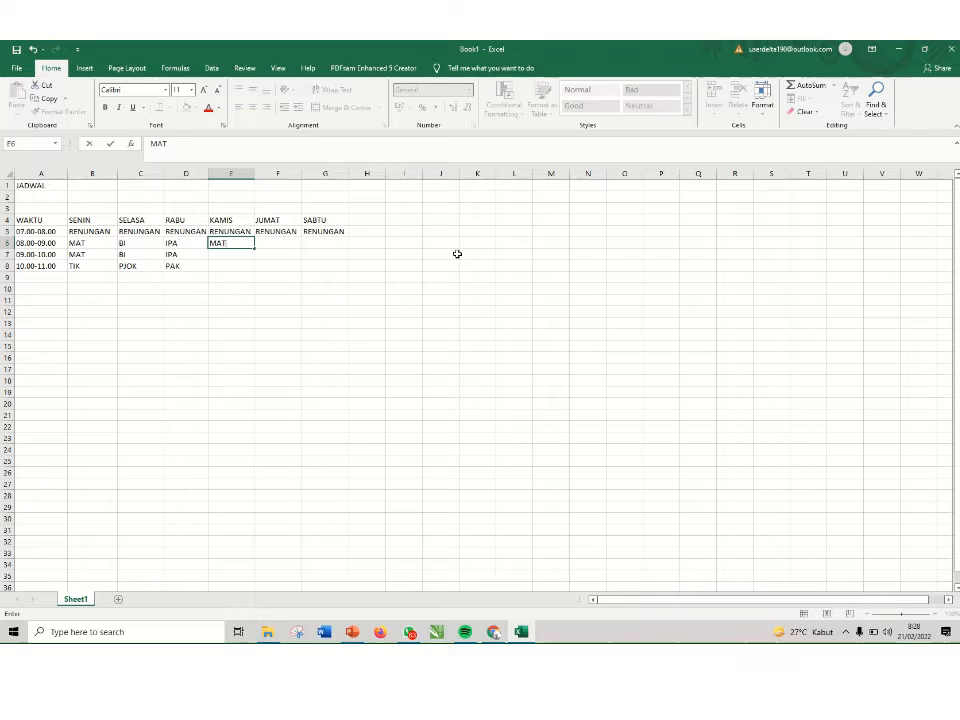
pyautogui.press('Return')
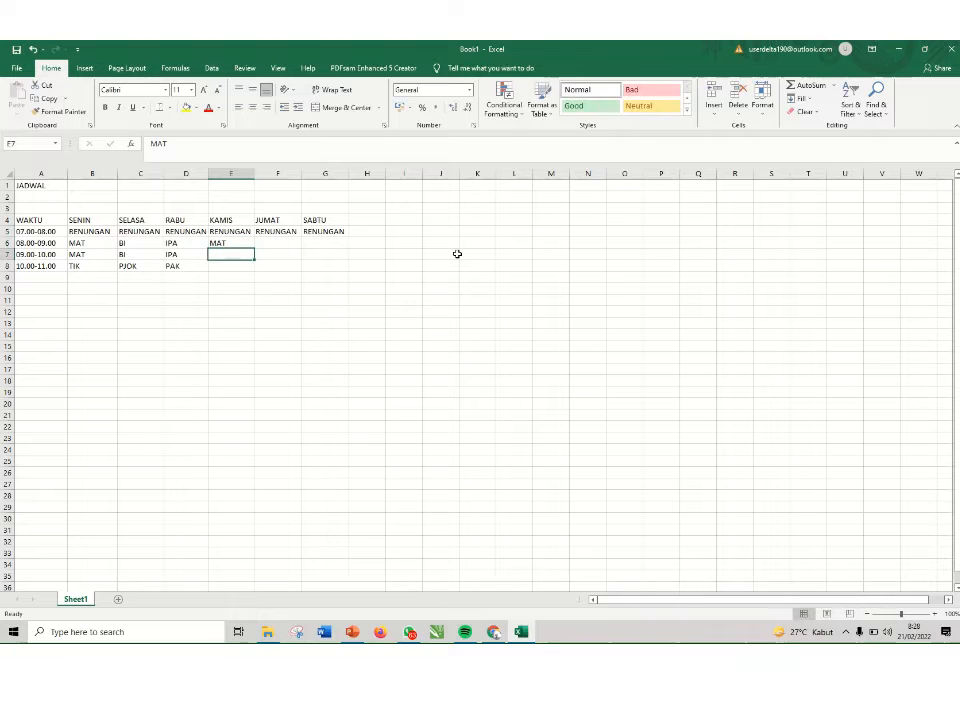
pyautogui.write('MAT')
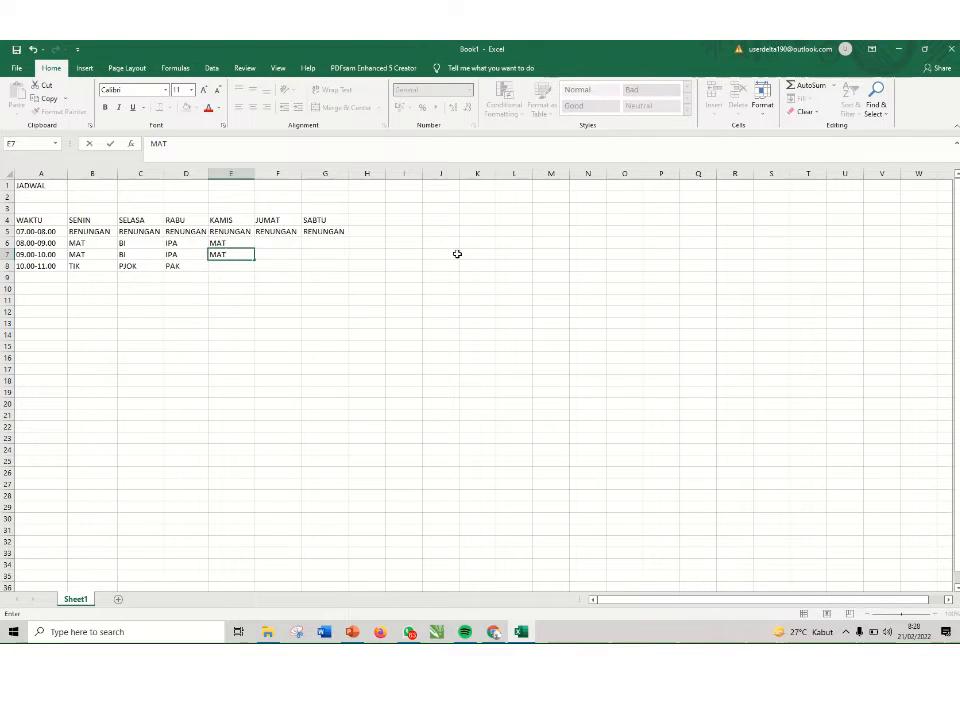
pyautogui.press('Return')
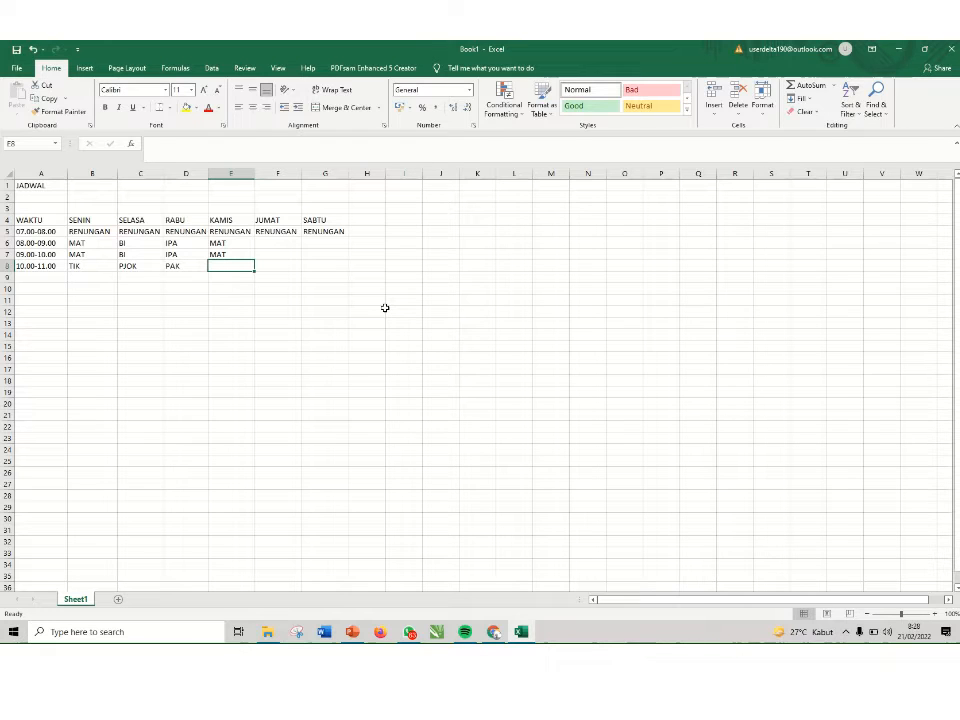
pyautogui.write('PAK')
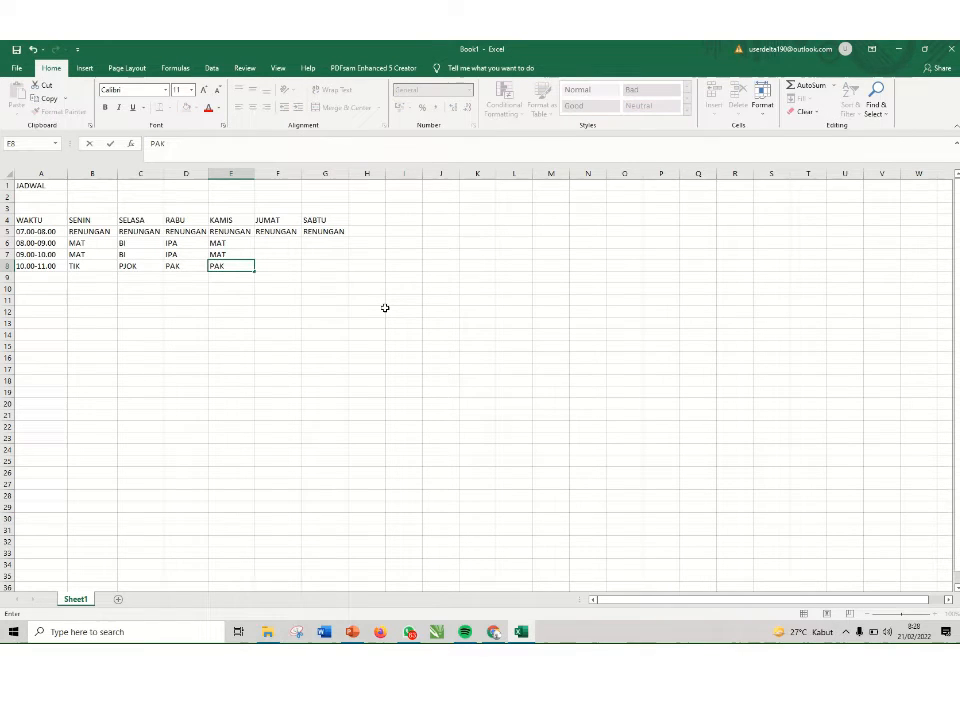
# Fill in the JUMAT subjects: IPA in cells F6 and F7, and BING in F8
pyautogui.click(278, 243)
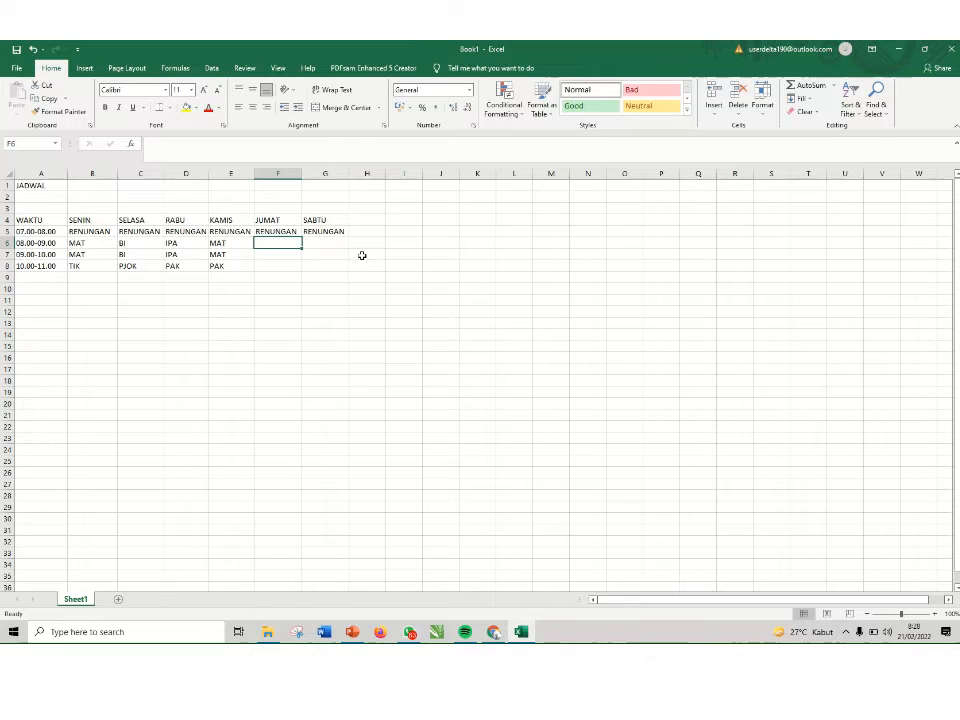
pyautogui.write('IPA')
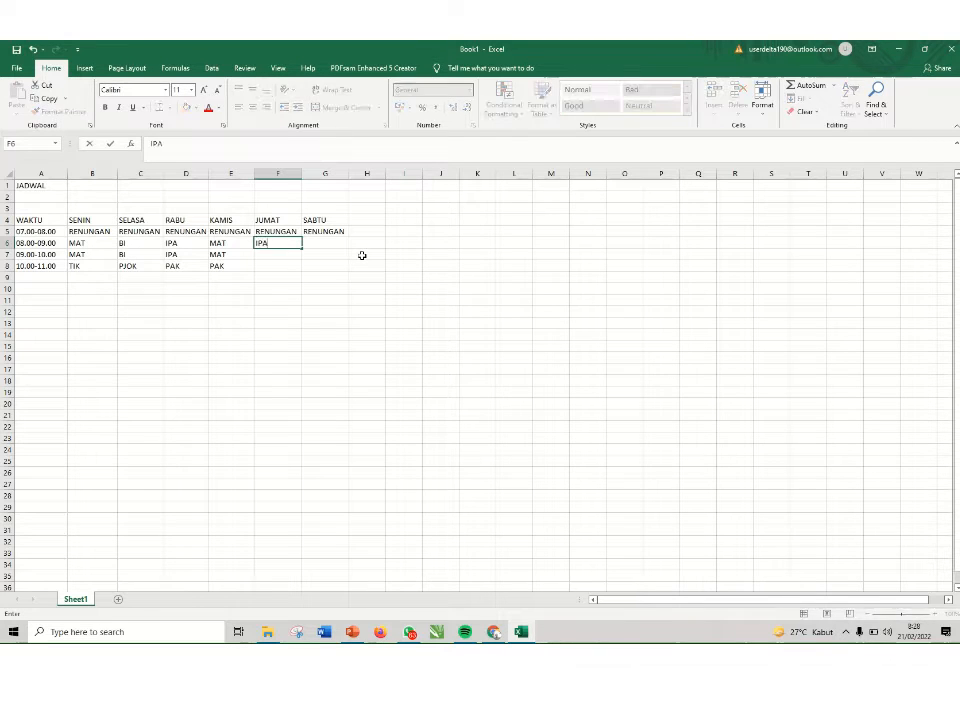
pyautogui.press('Return')
pyautogui.write('IPA')
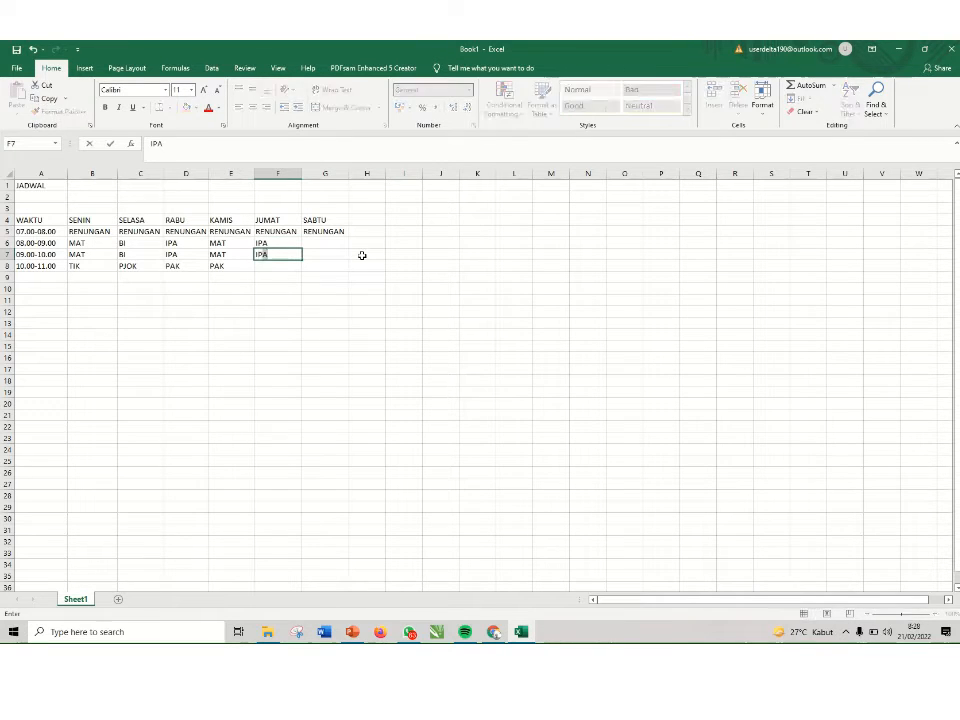
pyautogui.press('Return')
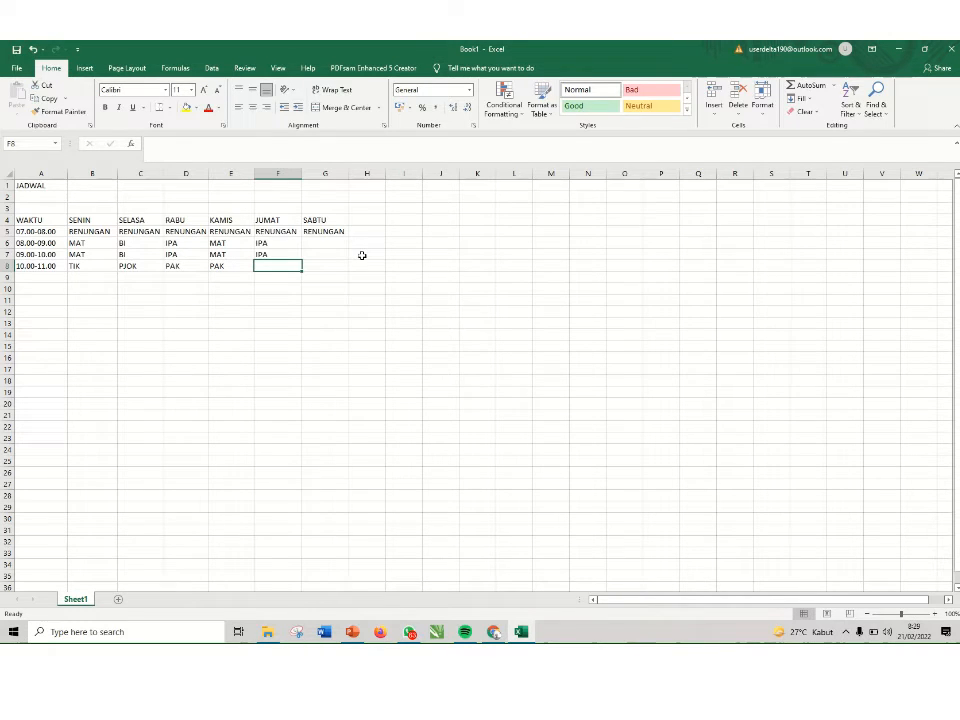
pyautogui.write('BING')
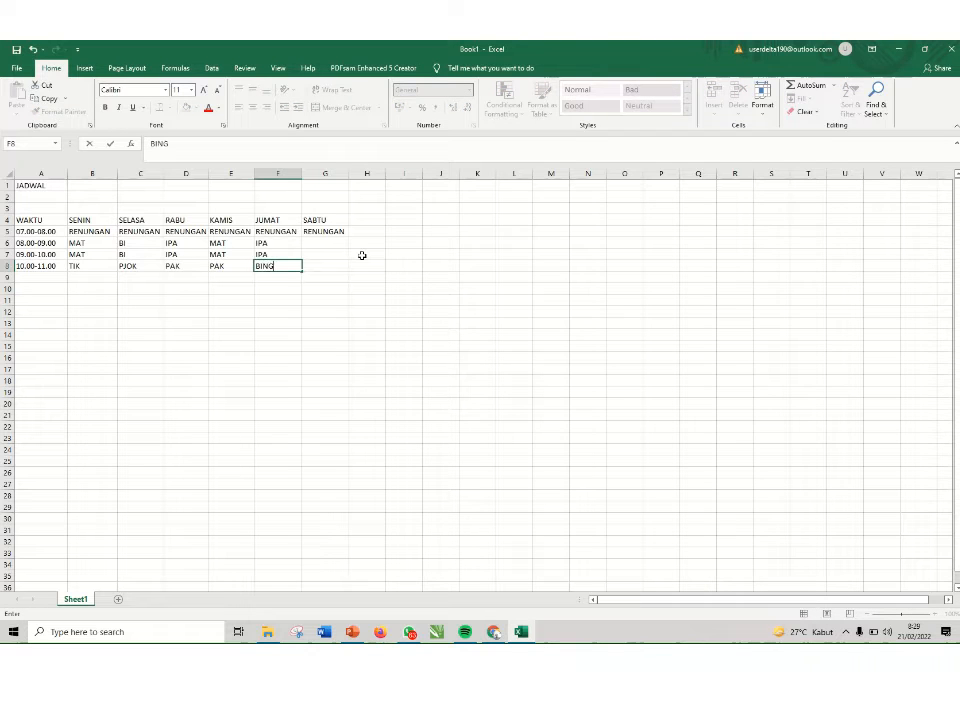
pyautogui.press('Return')
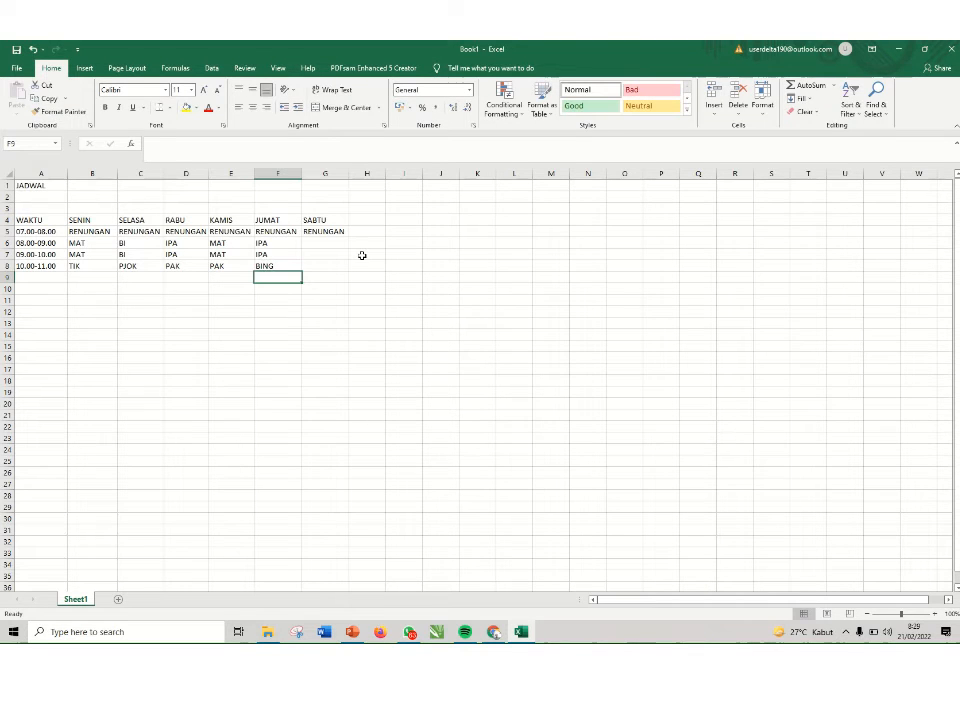
# Fill in the SABTU subjects: BI in cells G6 and G7, and MUSIK in G8
pyautogui.click(343, 244)
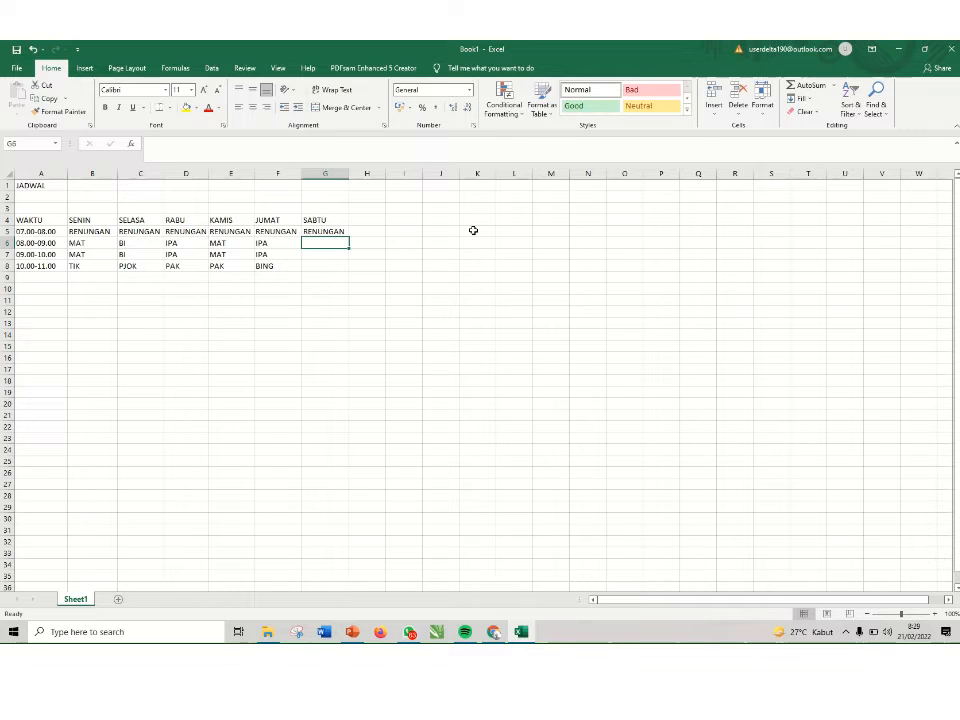
pyautogui.write('BI')
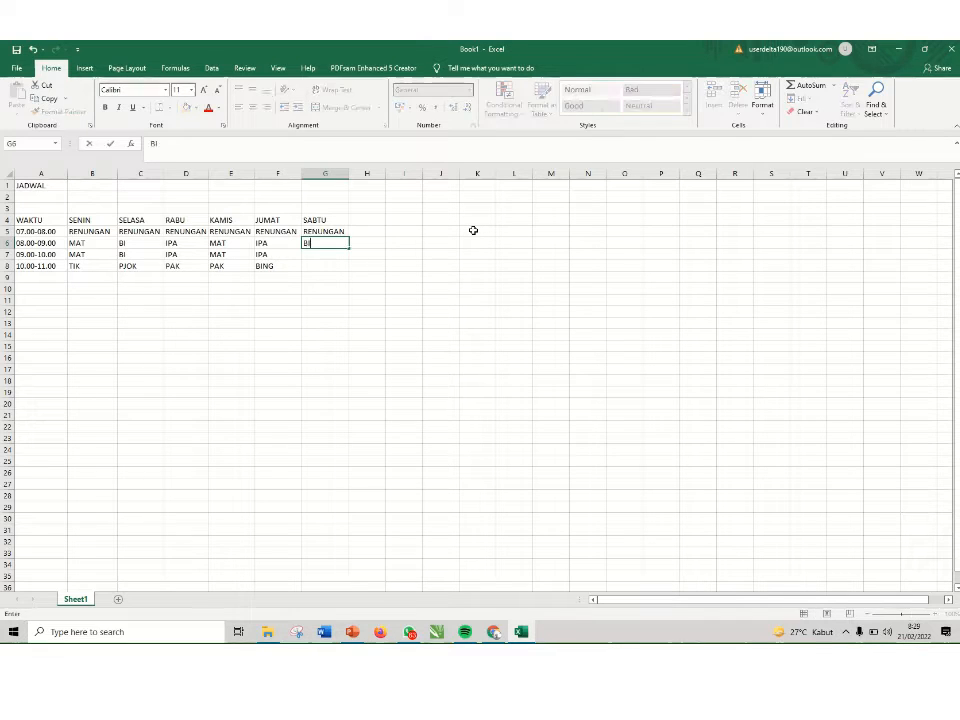
pyautogui.press('Return')
pyautogui.write('BI')
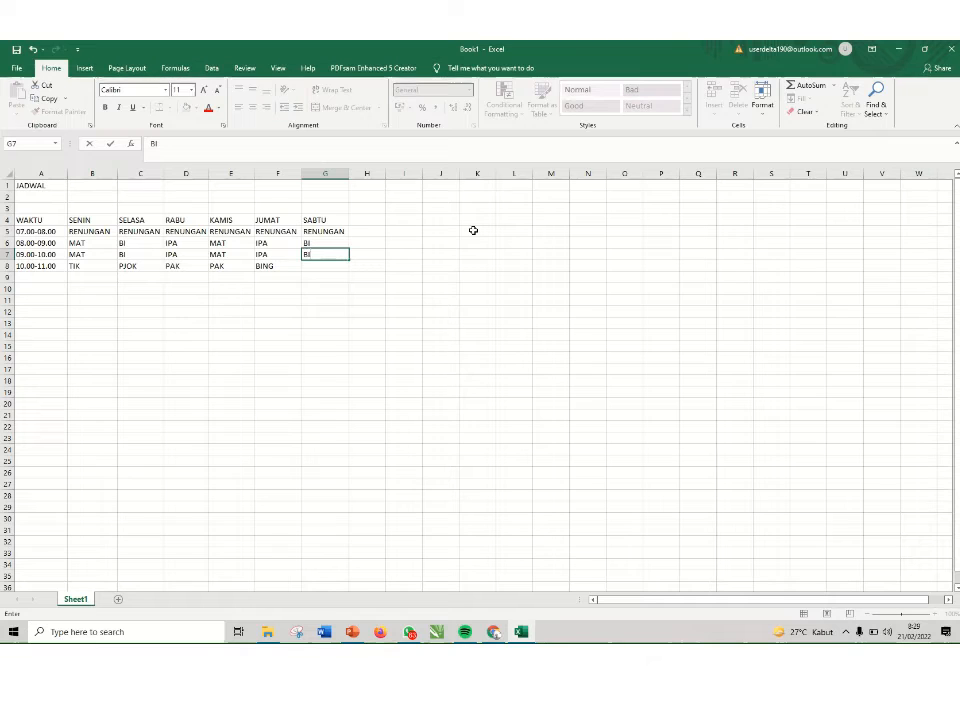
pyautogui.press('Return')
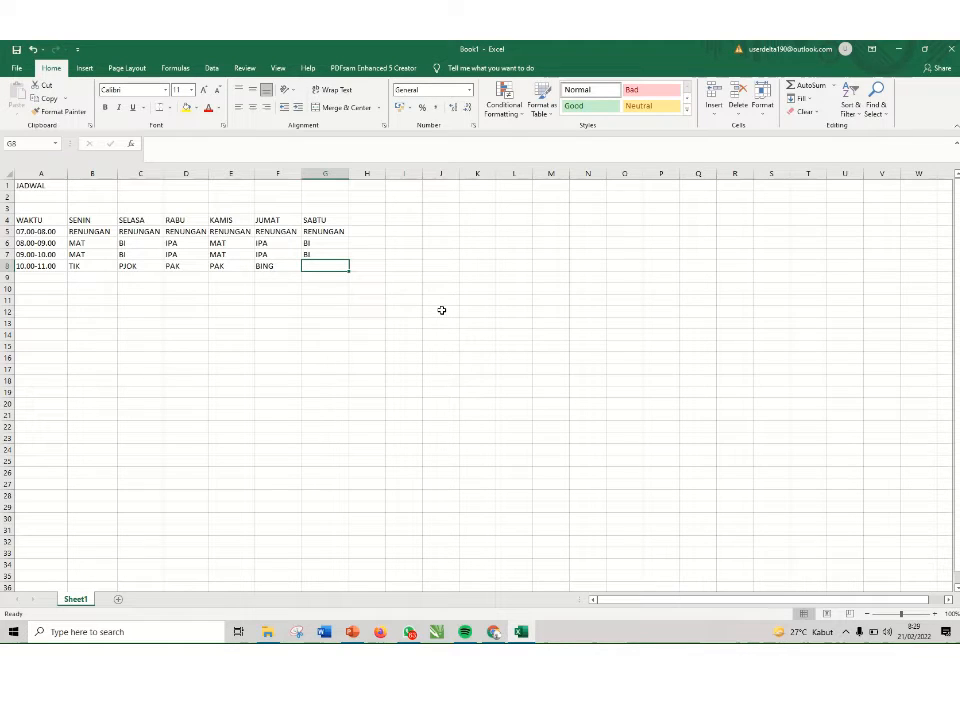
pyautogui.write('MUSIK')
pyautogui.press('Return')
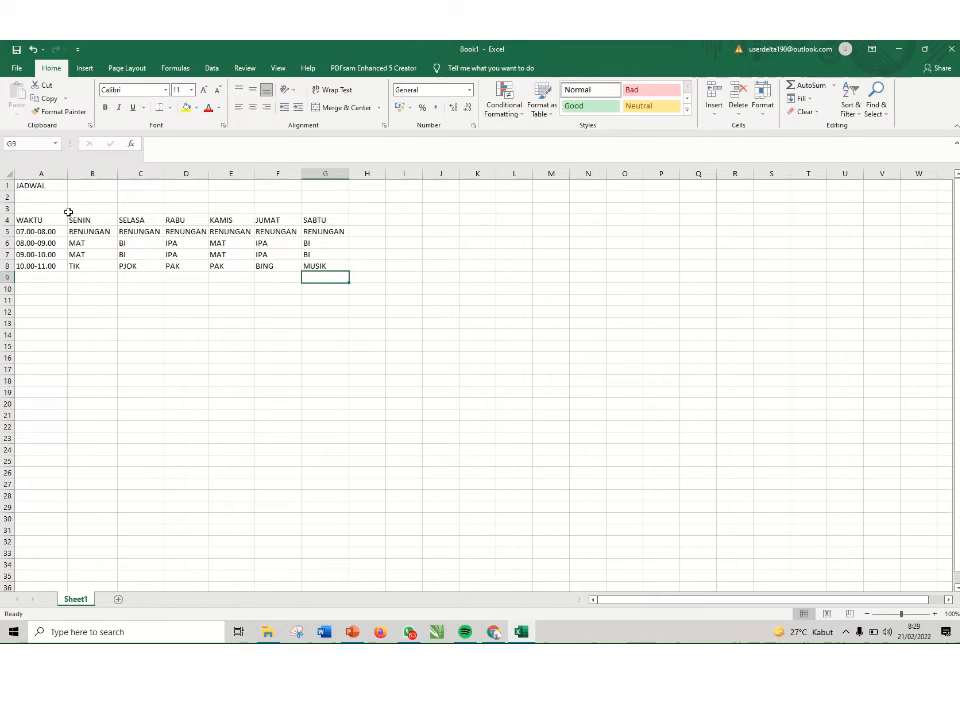
# Apply All Borders to the whole schedule table in A4:G8
pyautogui.click(400, 312)
pyautogui.moveTo(34, 220); pyautogui.dragTo(336, 266)
pyautogui.click(170, 108)
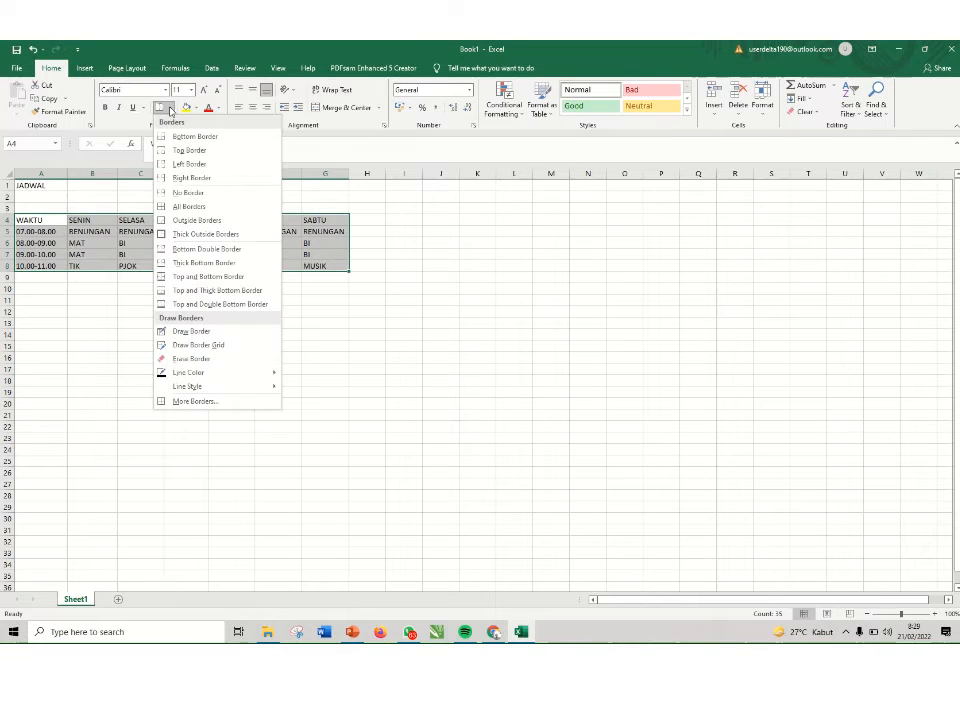
pyautogui.click(188, 206)
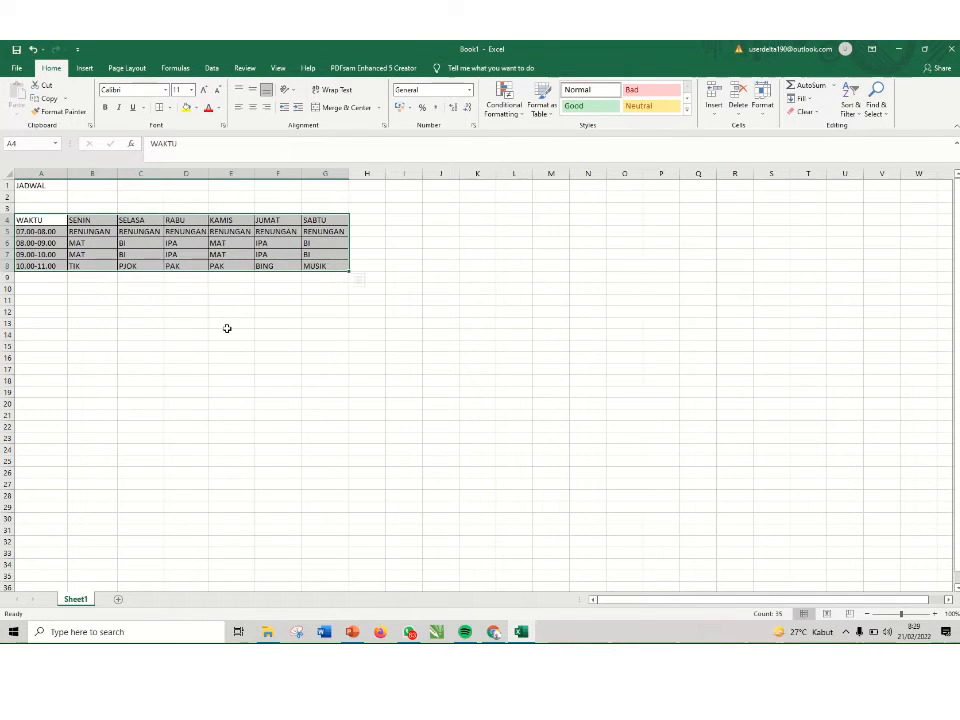
pyautogui.click(227, 328)
# Center the text horizontally in the day columns B4:G8 and in the WAKTU column A4:A8
pyautogui.moveTo(78, 220); pyautogui.dragTo(313, 267)
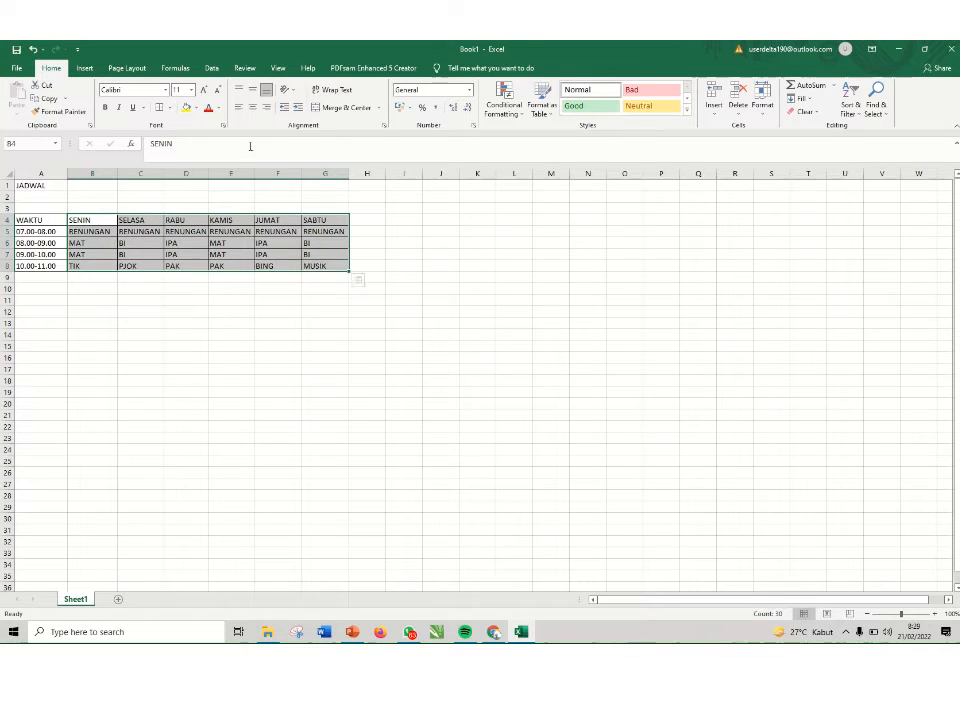
pyautogui.click(252, 107)
pyautogui.click(197, 301)
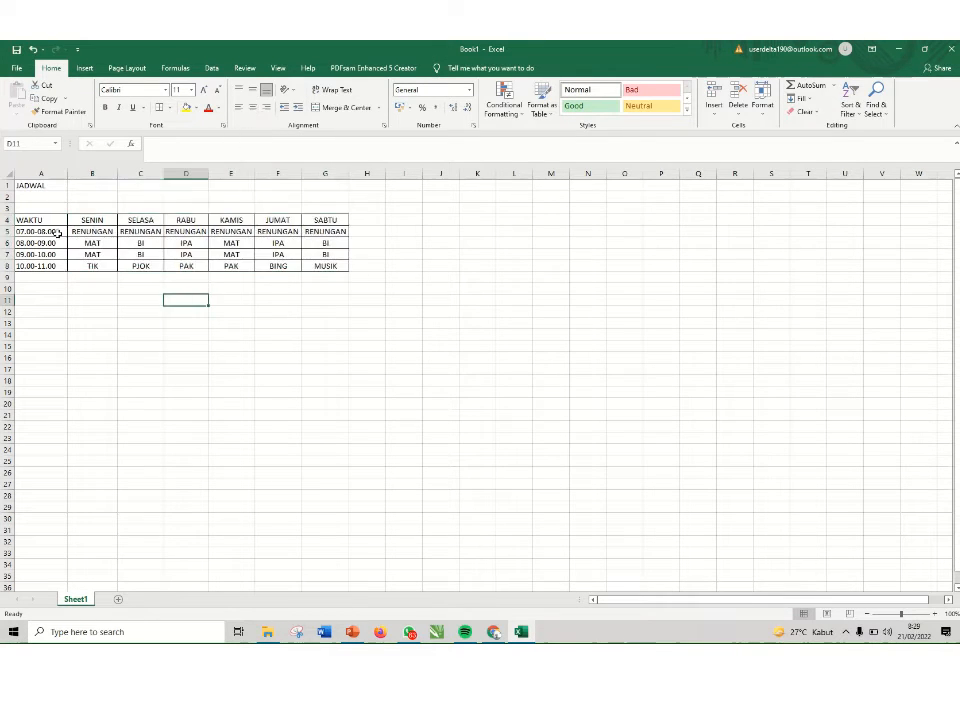
pyautogui.moveTo(40, 220); pyautogui.dragTo(50, 266)
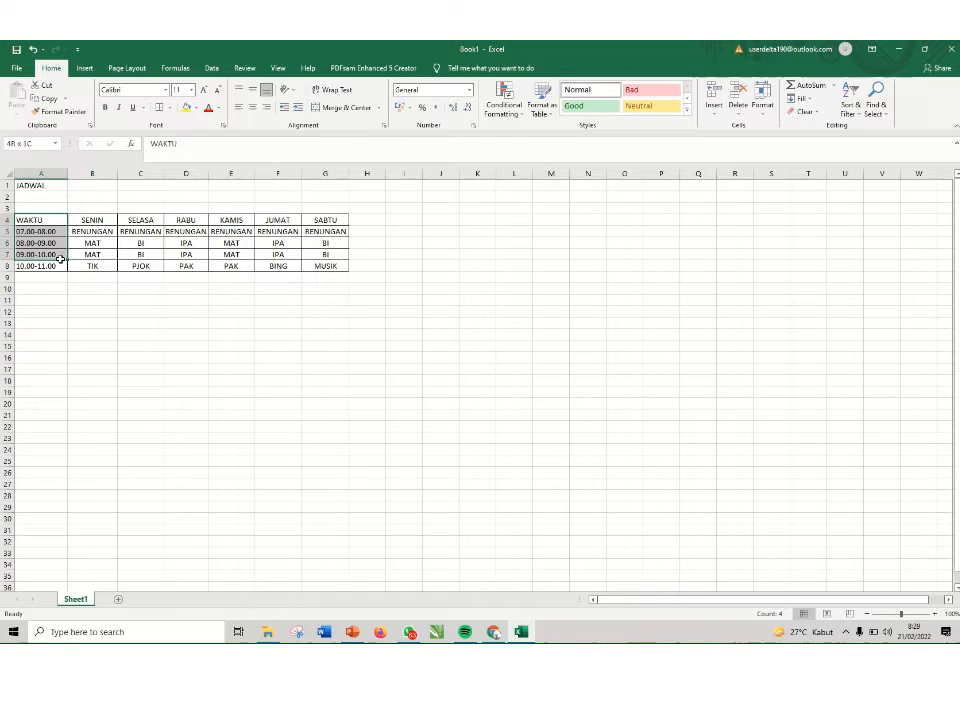
pyautogui.click(252, 107)
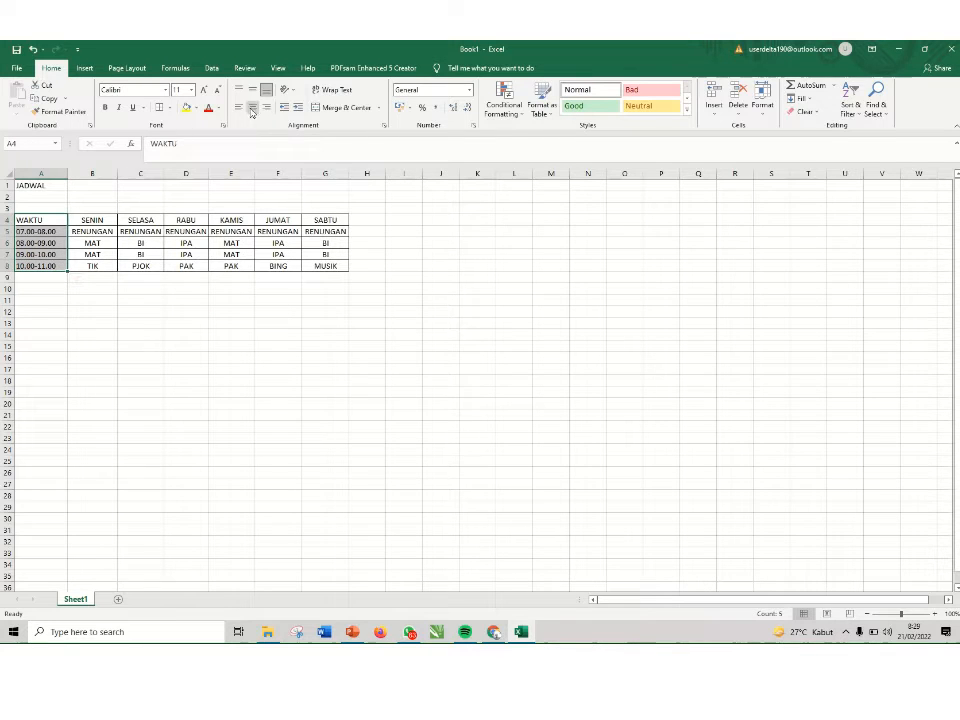
pyautogui.click(238, 333)
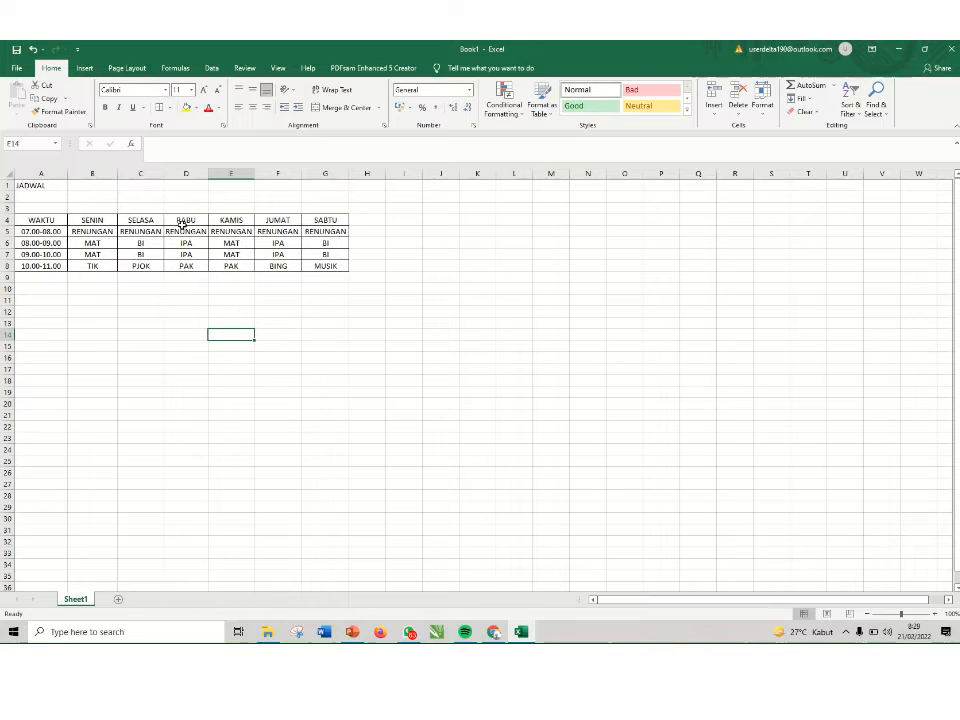
# Fill the header row A4:G4 with yellow and make its text bold
pyautogui.moveTo(42, 217); pyautogui.dragTo(336, 221)
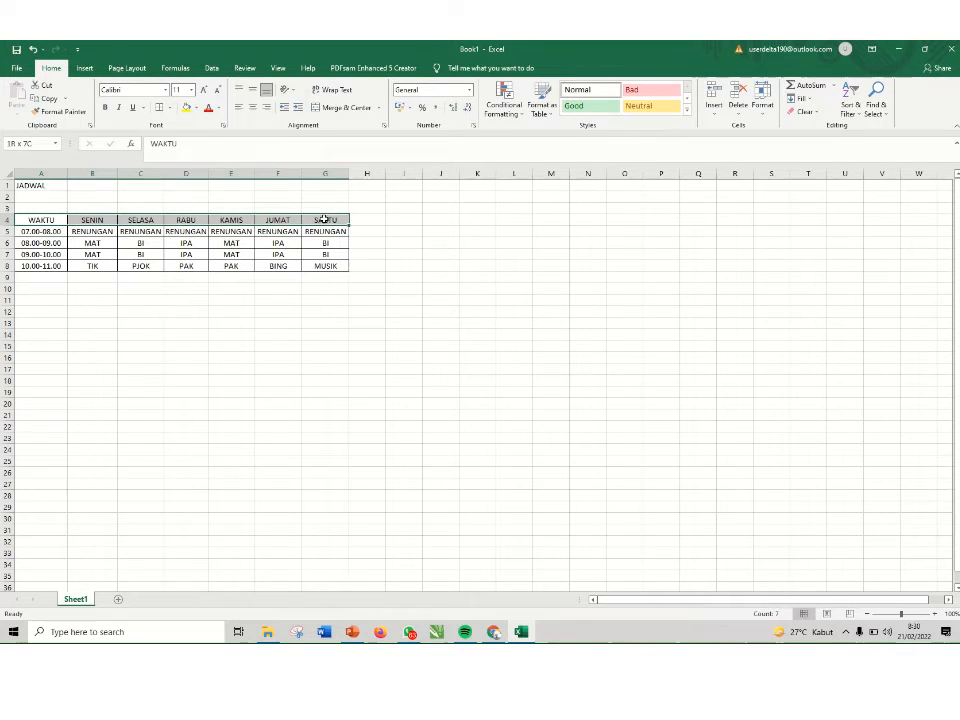
pyautogui.click(186, 108)
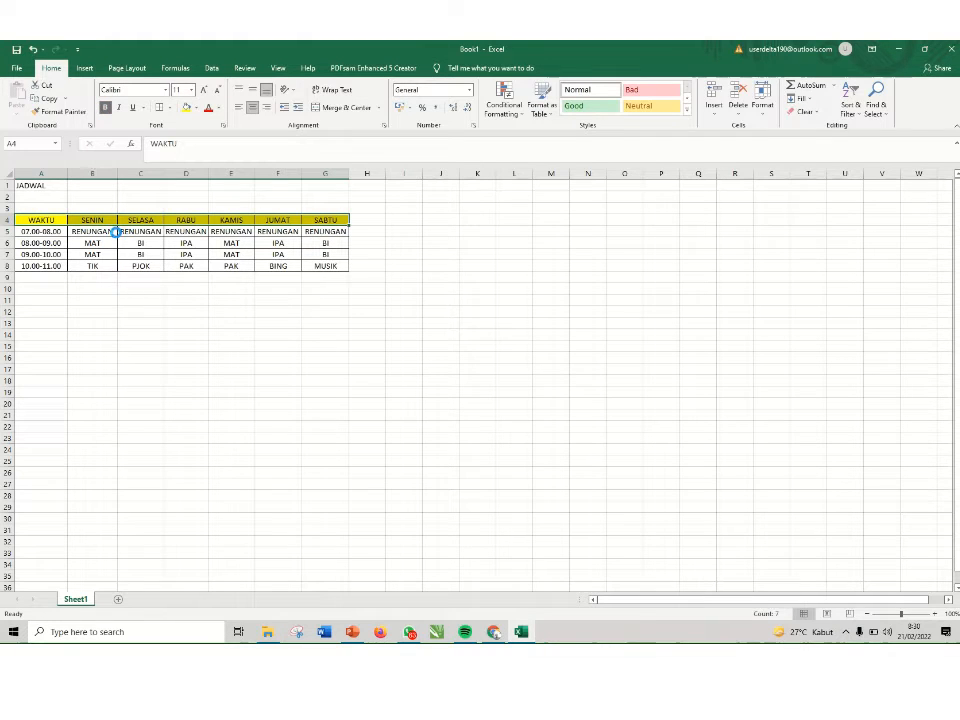
pyautogui.hotkey('ctrl', 'b')
pyautogui.click(38, 288)
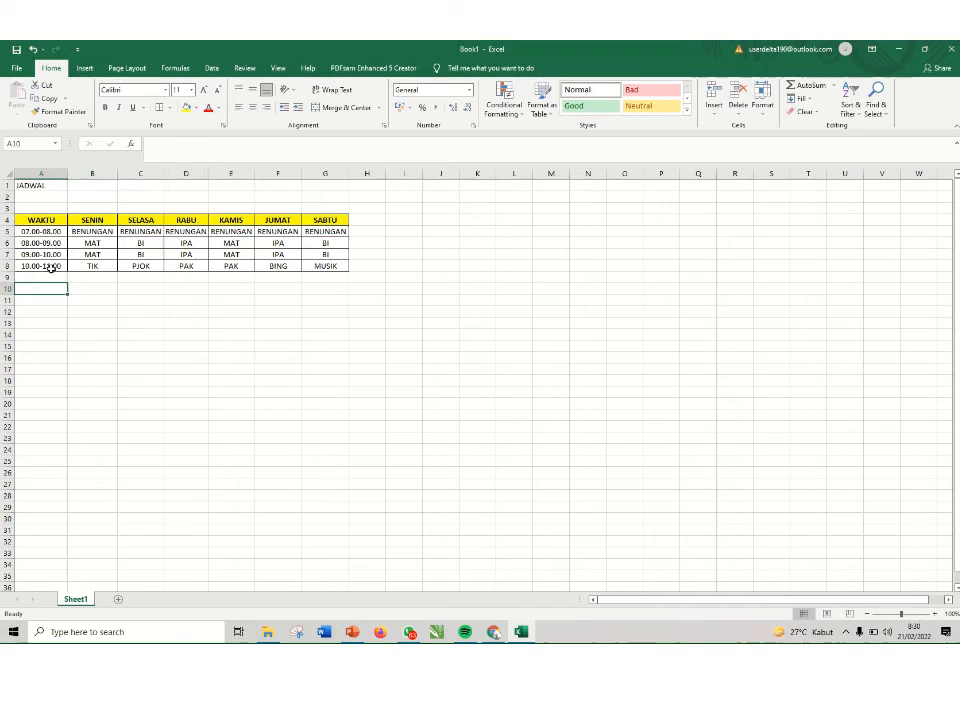
# Set the JADWAL title's horizontal alignment to Center Across Selection over A1:G1 and make it bold
pyautogui.click(28, 188)
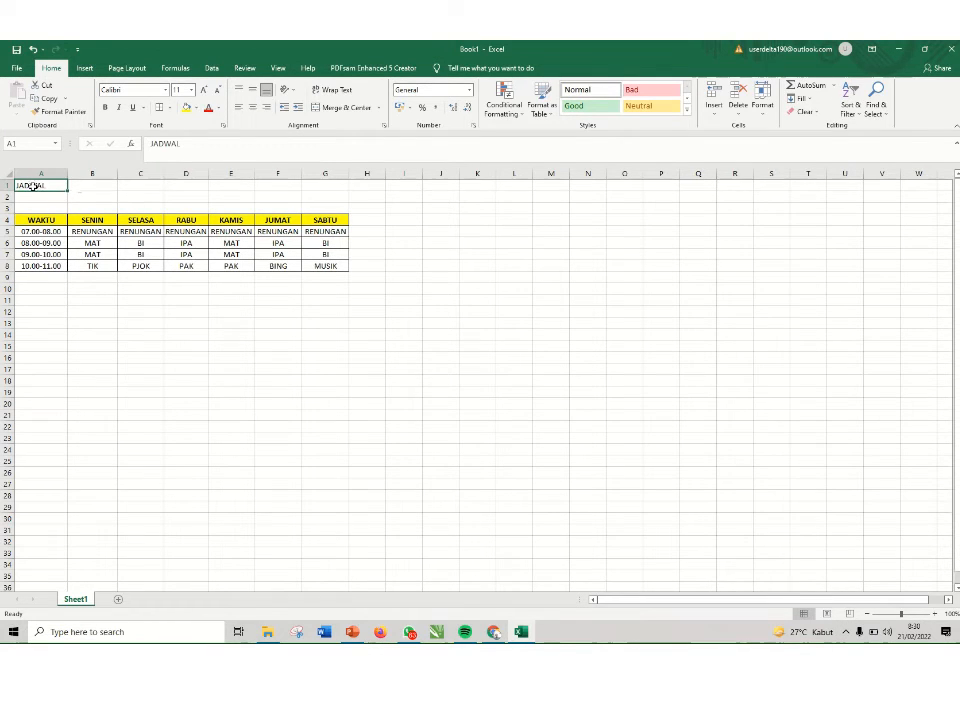
pyautogui.moveTo(30, 186); pyautogui.dragTo(343, 186)
pyautogui.rightClick(317, 185)
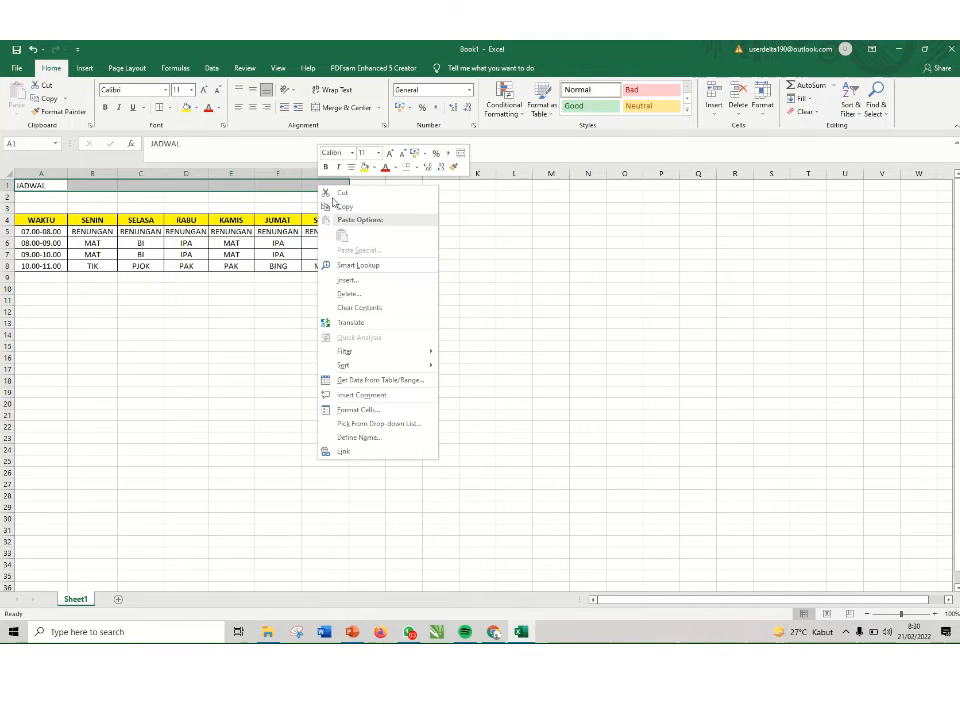
pyautogui.click(386, 411)
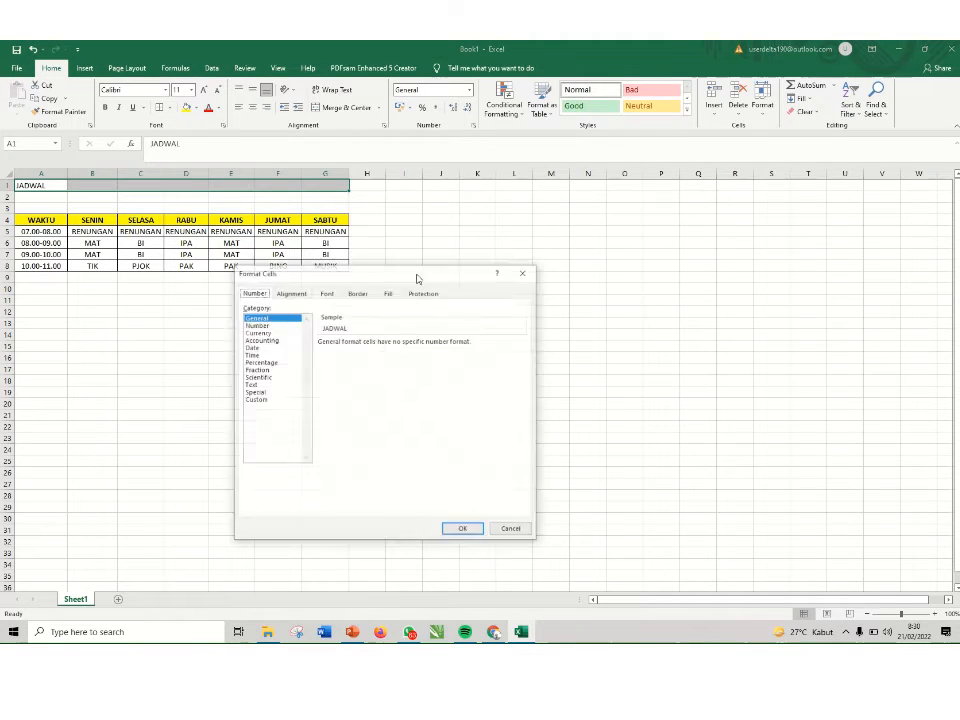
pyautogui.click(290, 293)
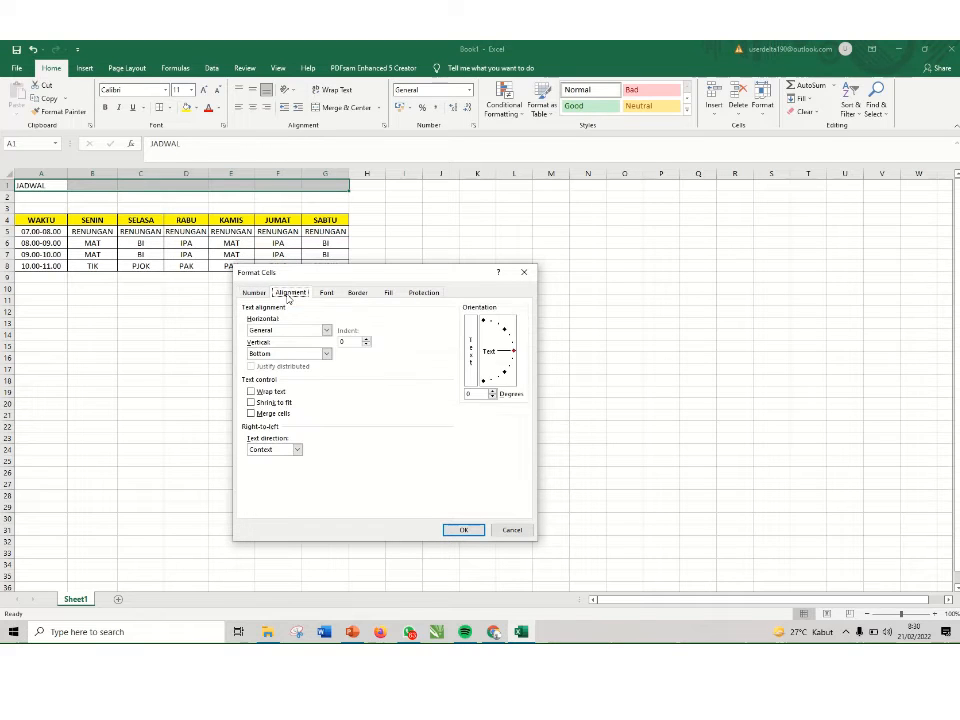
pyautogui.click(326, 330)
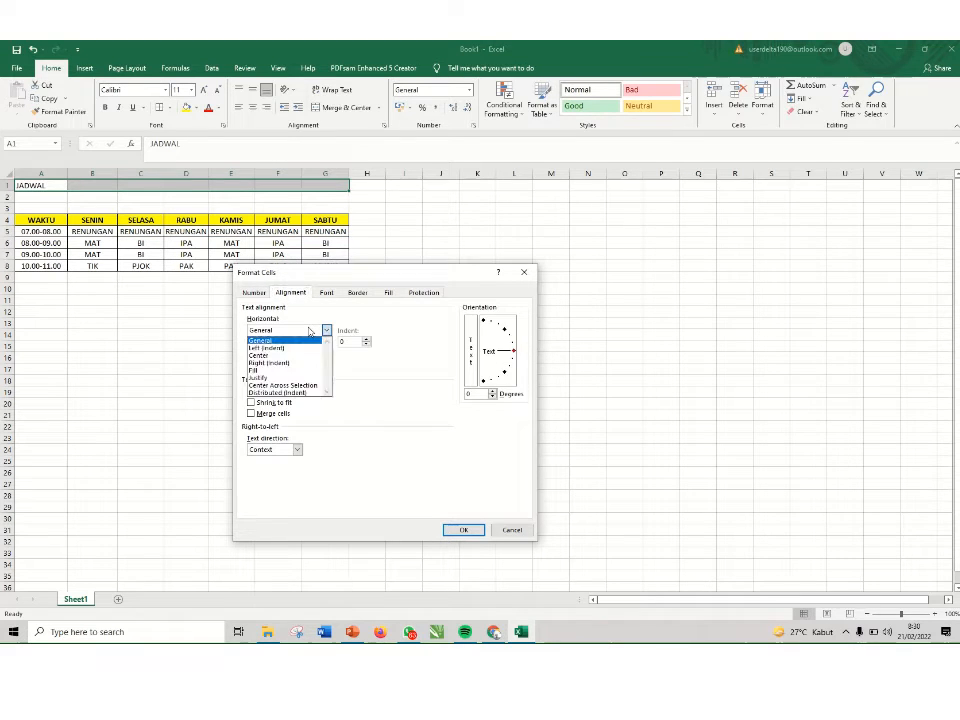
pyautogui.click(318, 387)
pyautogui.click(468, 530)
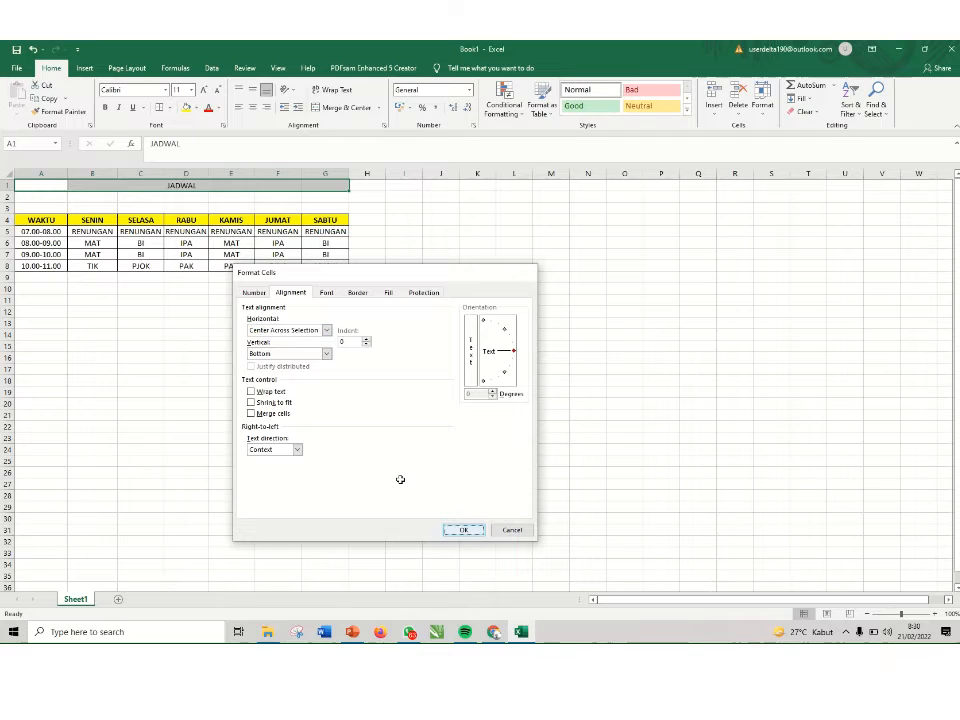
pyautogui.hotkey('ctrl', 'b')
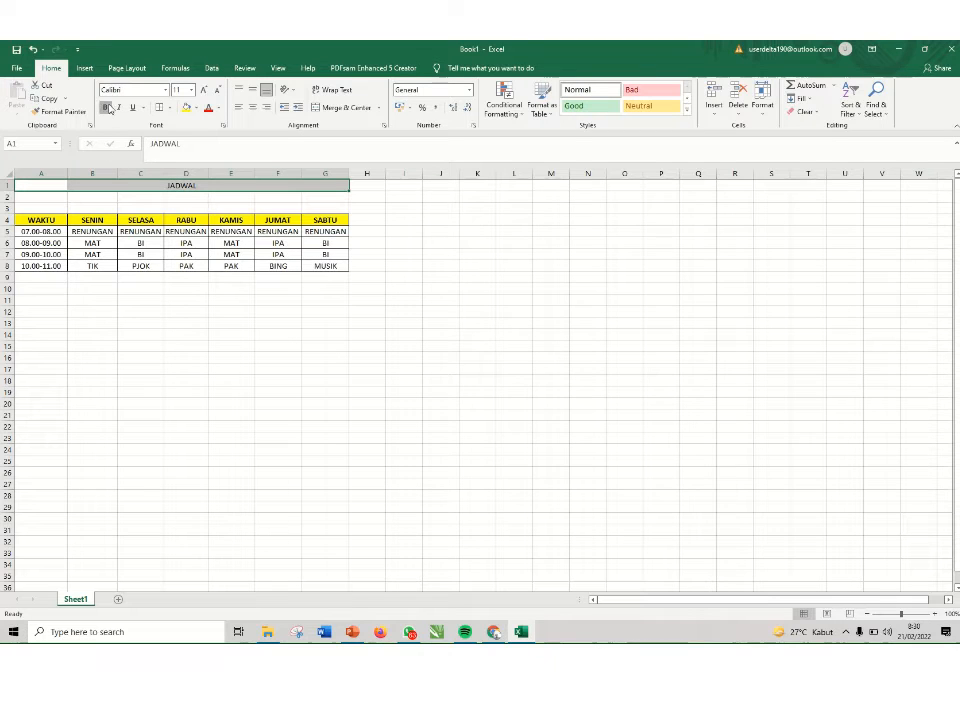
pyautogui.click(388, 287)
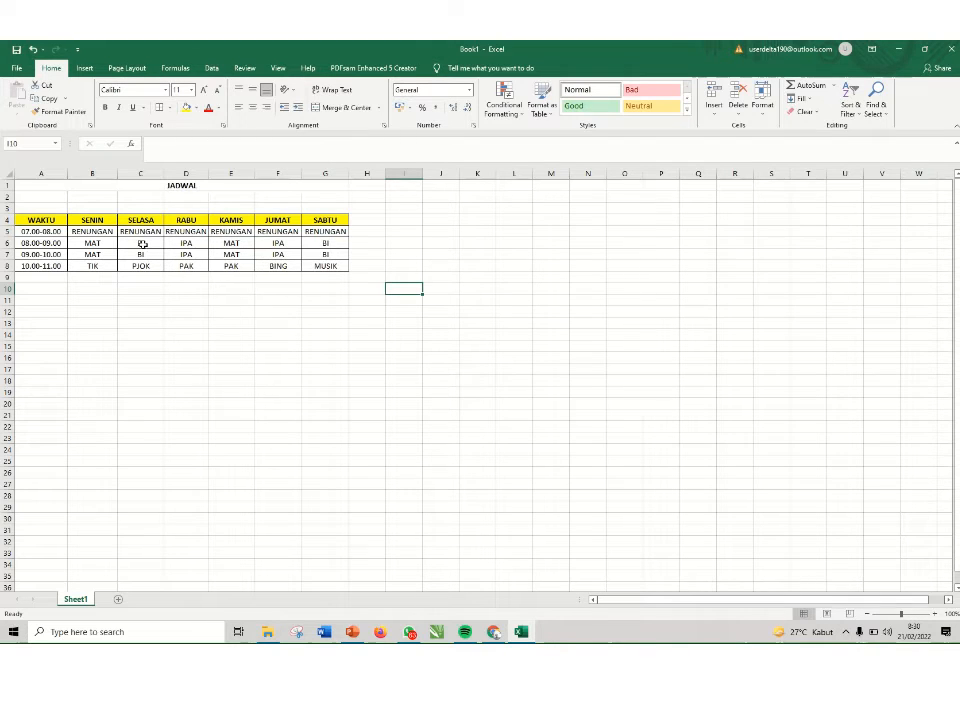
# Copy the schedule table A4:G8 and select cell A11 as the destination
pyautogui.moveTo(40, 219); pyautogui.dragTo(330, 272)
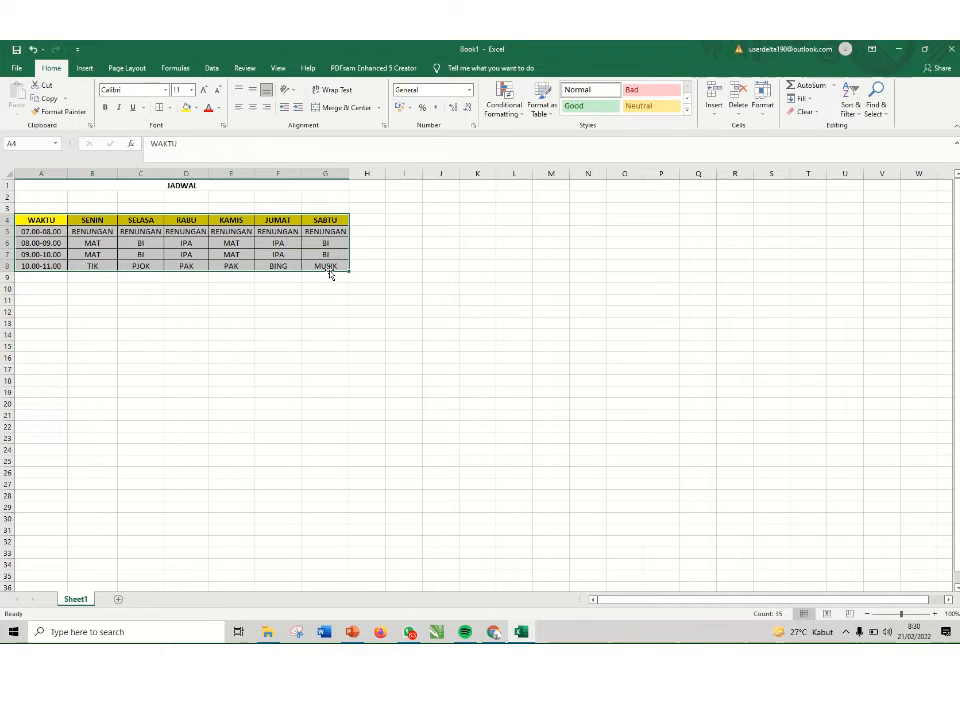
pyautogui.rightClick(100, 220)
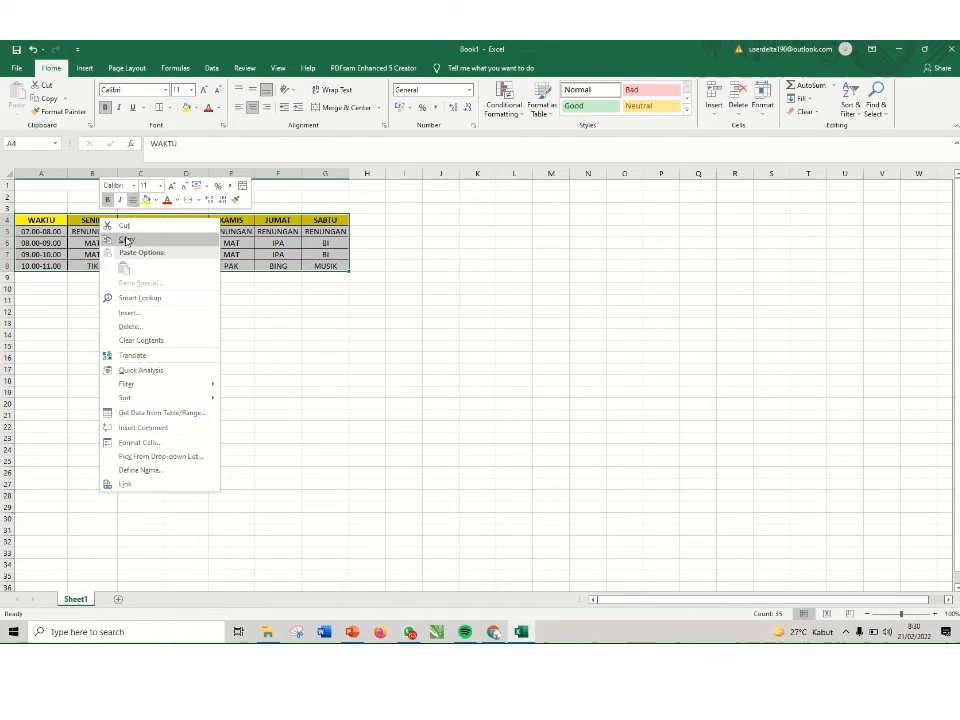
pyautogui.click(126, 239)
pyautogui.click(52, 300)
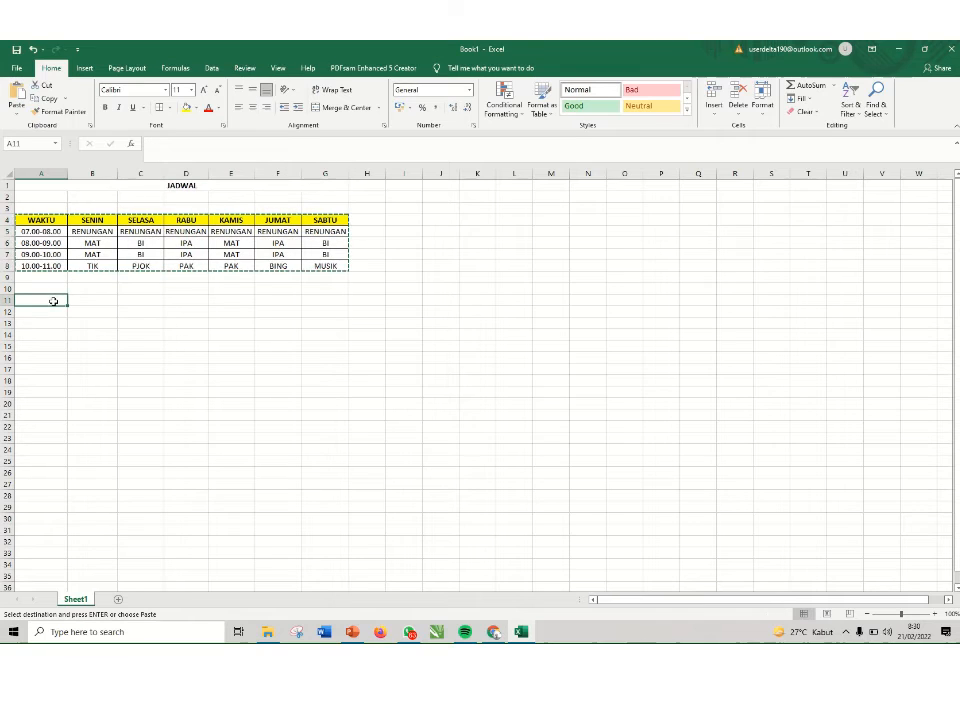
pyautogui.rightClick(55, 300)
pyautogui.click(100, 367)
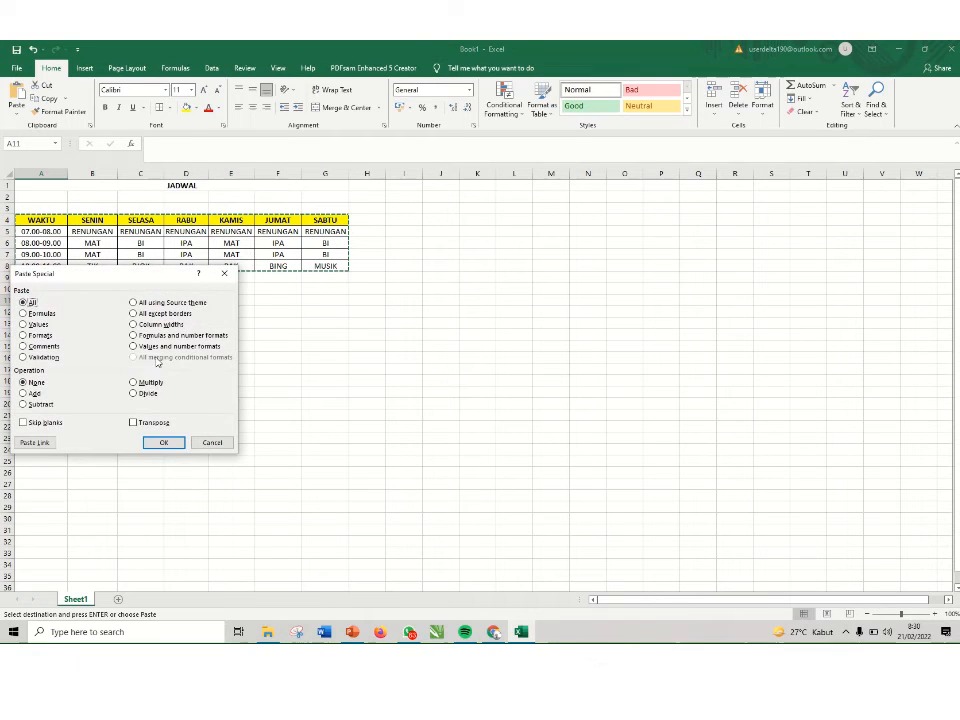
pyautogui.click(204, 443)
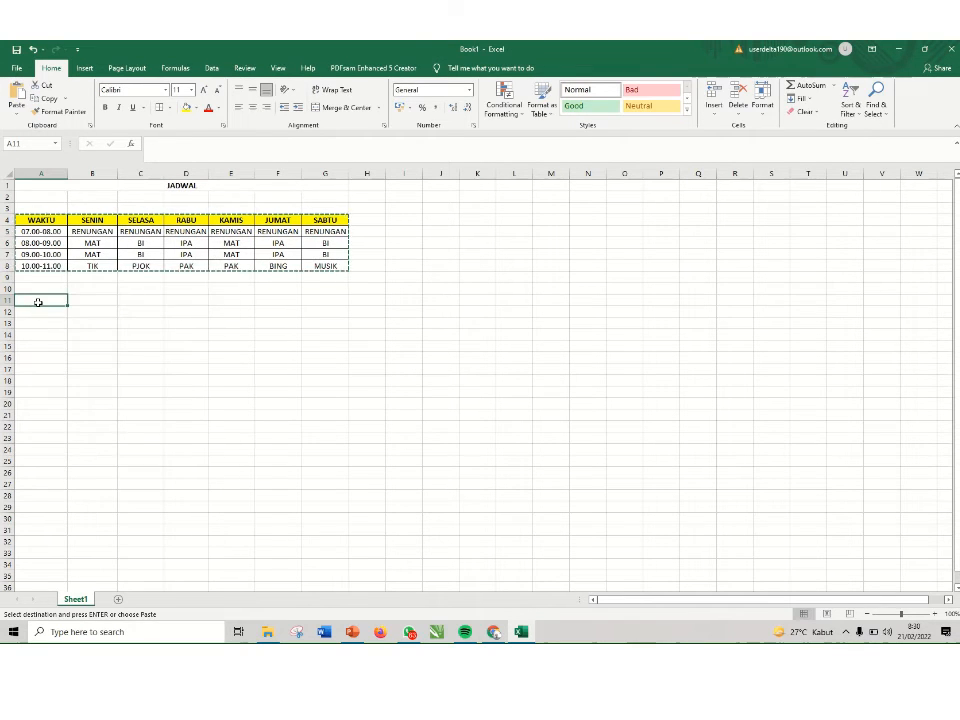
# Paste the copied schedule table with its formatting into the sheet starting at cell A11
pyautogui.rightClick(37, 300)
pyautogui.click(64, 353)
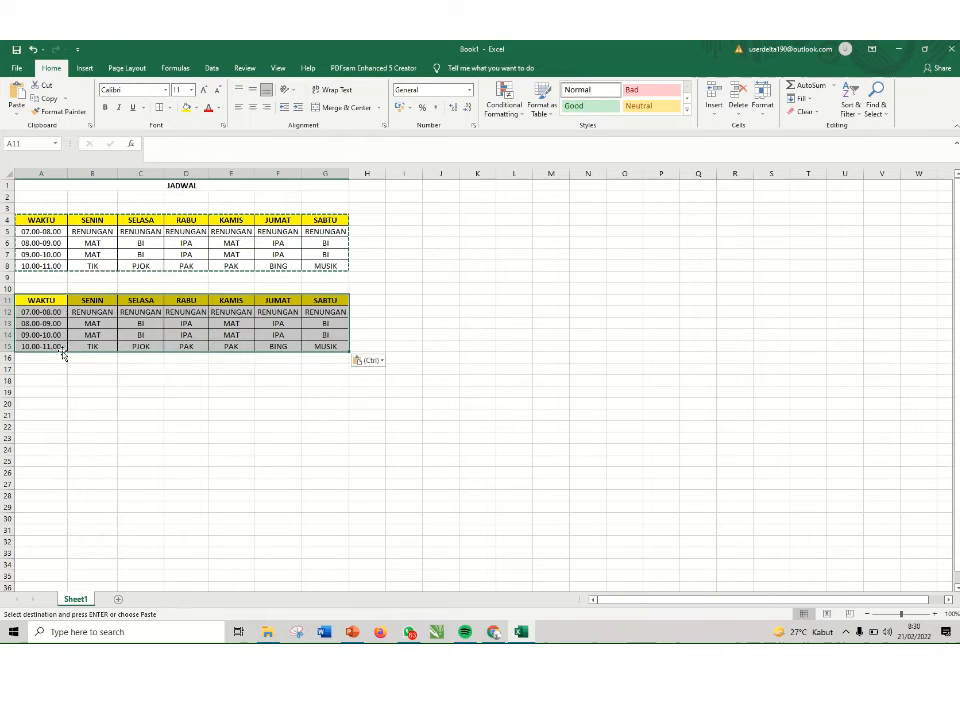
# Copy both schedule tables in A4:G15 and paste them with their formatting starting at cell A18
pyautogui.click(233, 401)
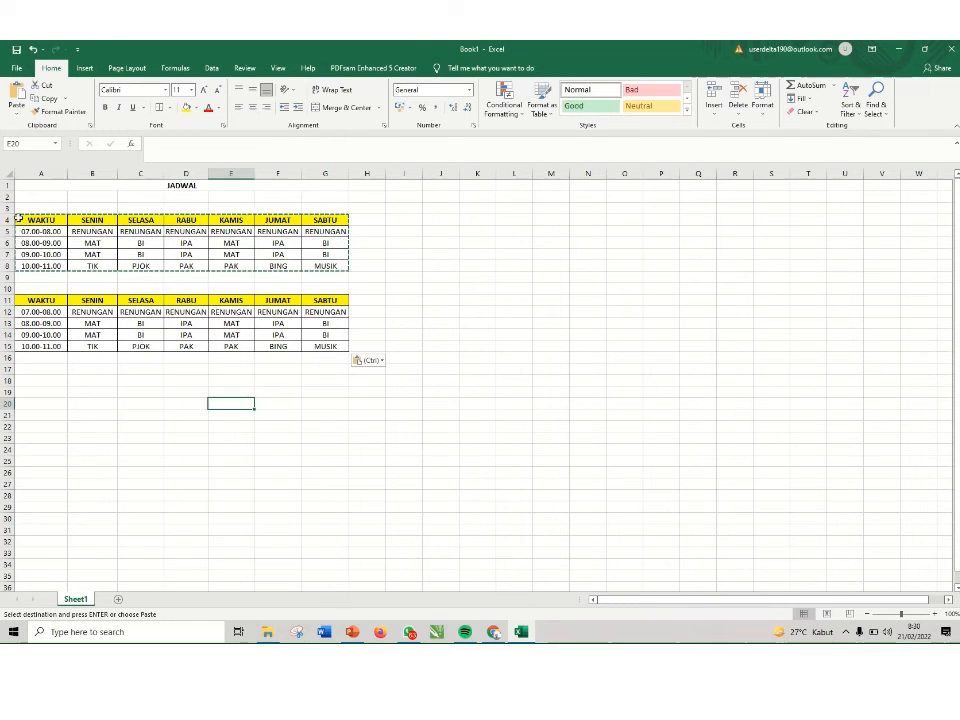
pyautogui.moveTo(16, 222); pyautogui.dragTo(323, 344)
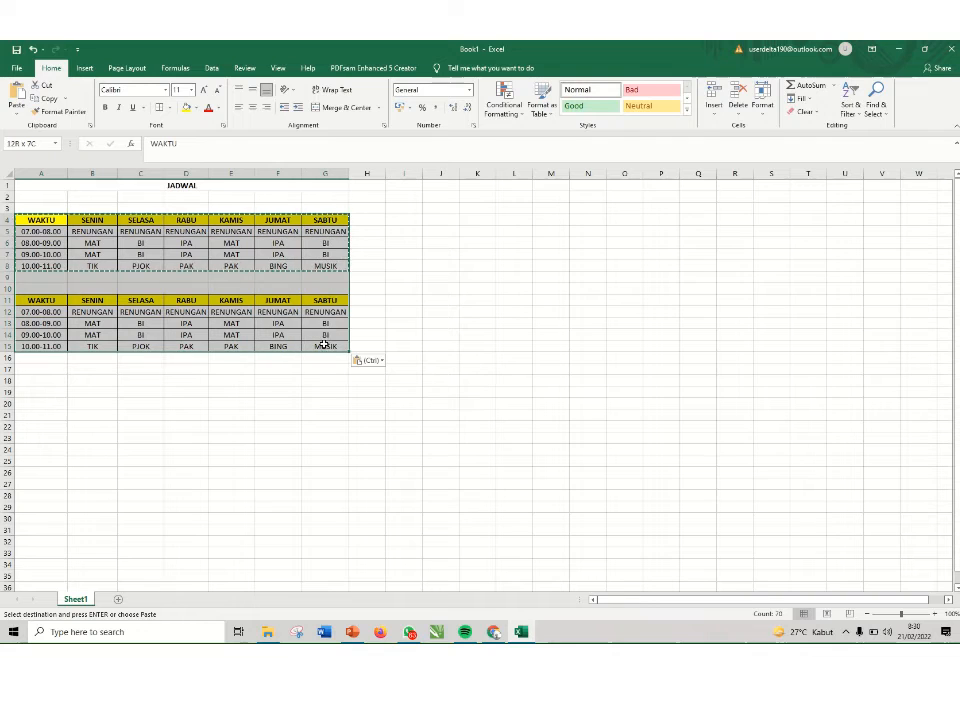
pyautogui.rightClick(261, 336)
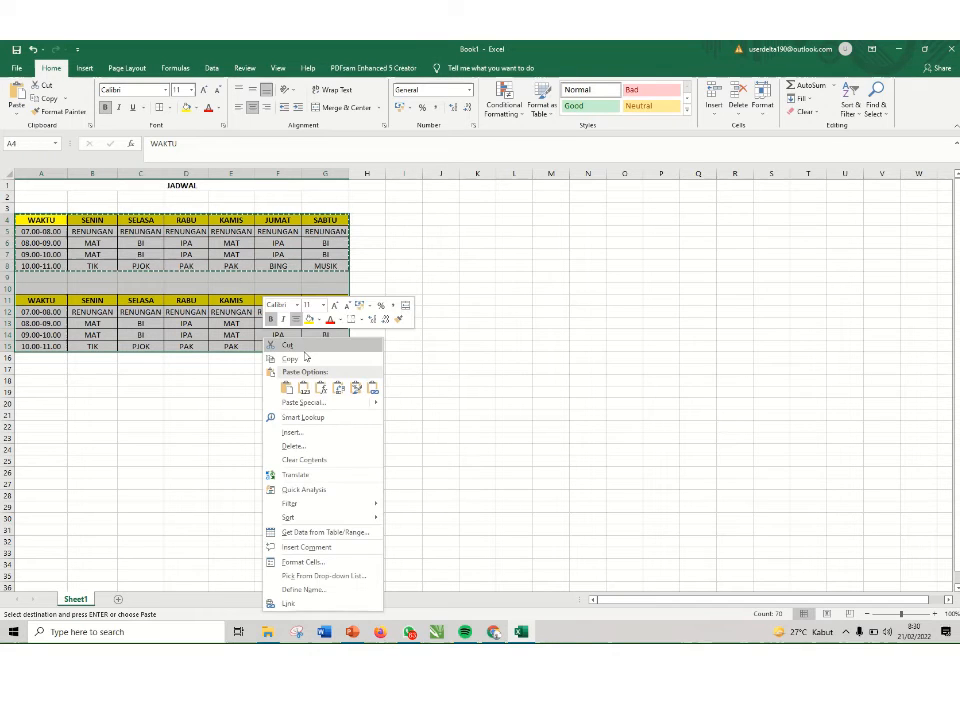
pyautogui.click(308, 360)
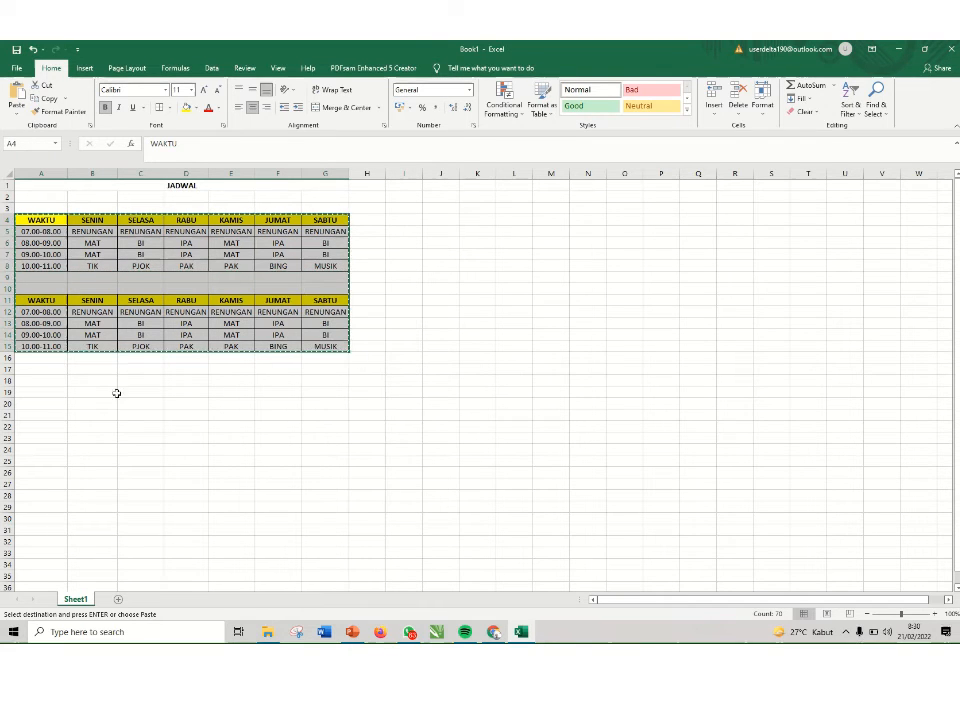
pyautogui.click(45, 380)
pyautogui.rightClick(45, 380)
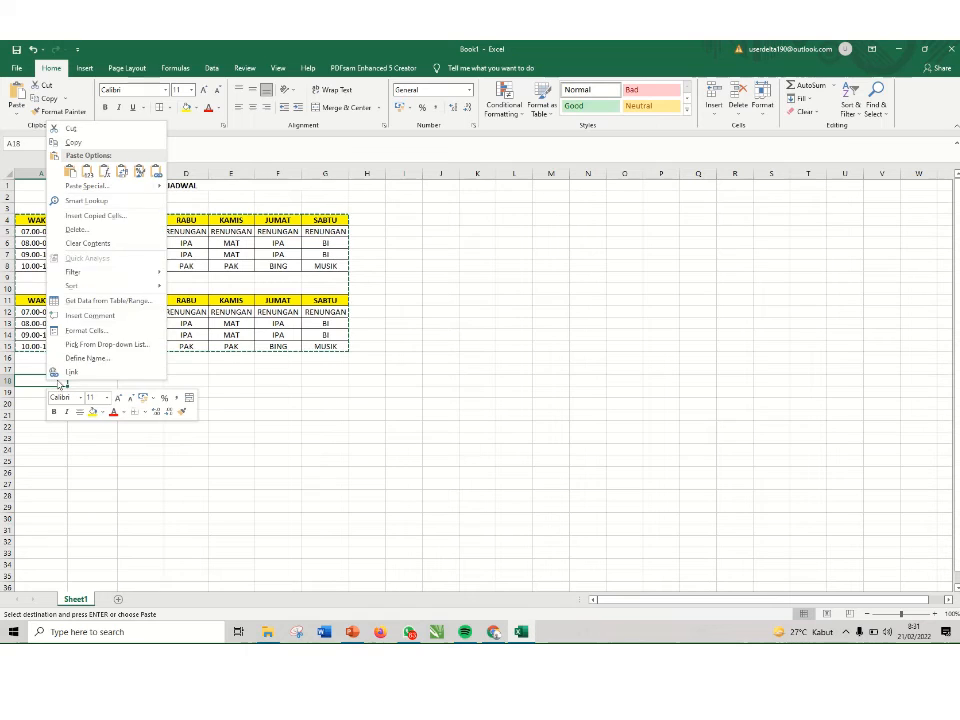
pyautogui.click(70, 170)
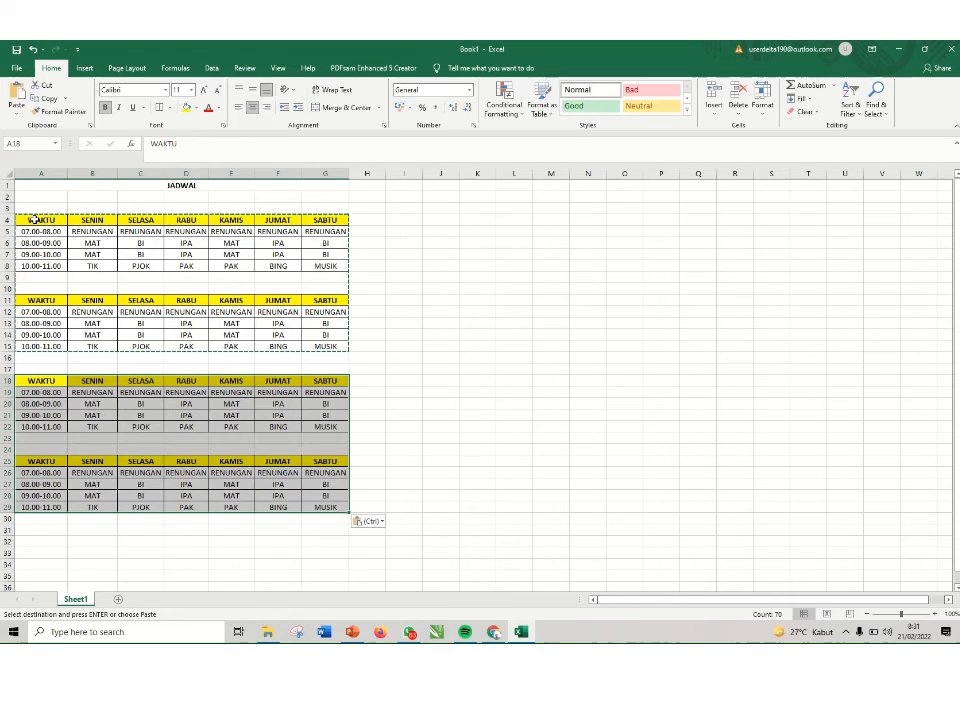
# Copy the four schedule tables in A4:G29, paste them starting at cell A32, and review the pasted tables
pyautogui.moveTo(35, 219); pyautogui.dragTo(299, 484)
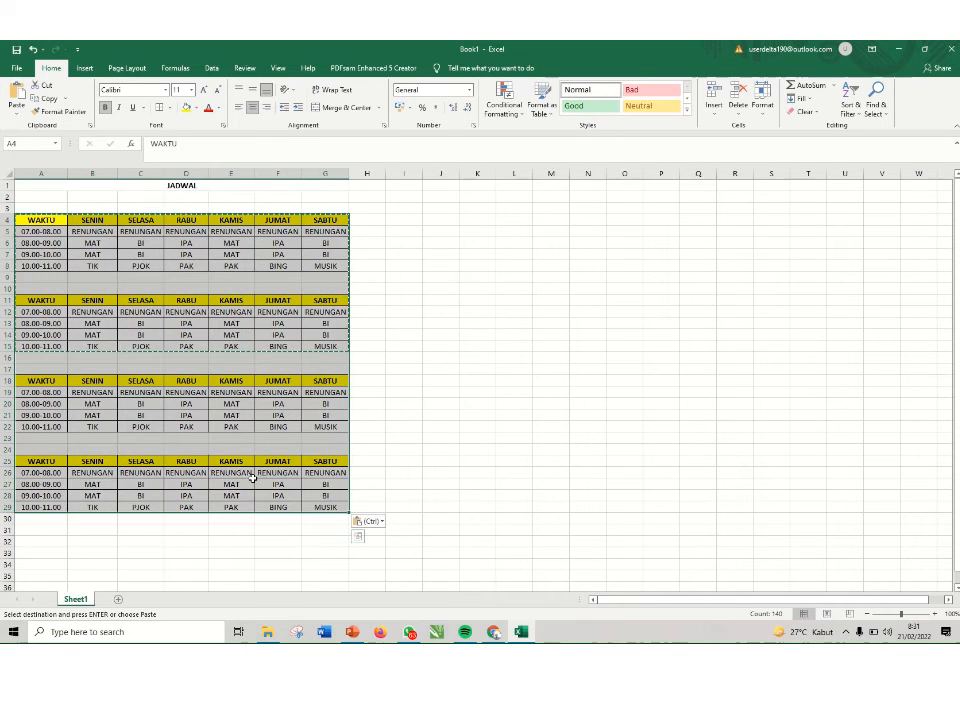
pyautogui.rightClick(257, 480)
pyautogui.click(280, 227)
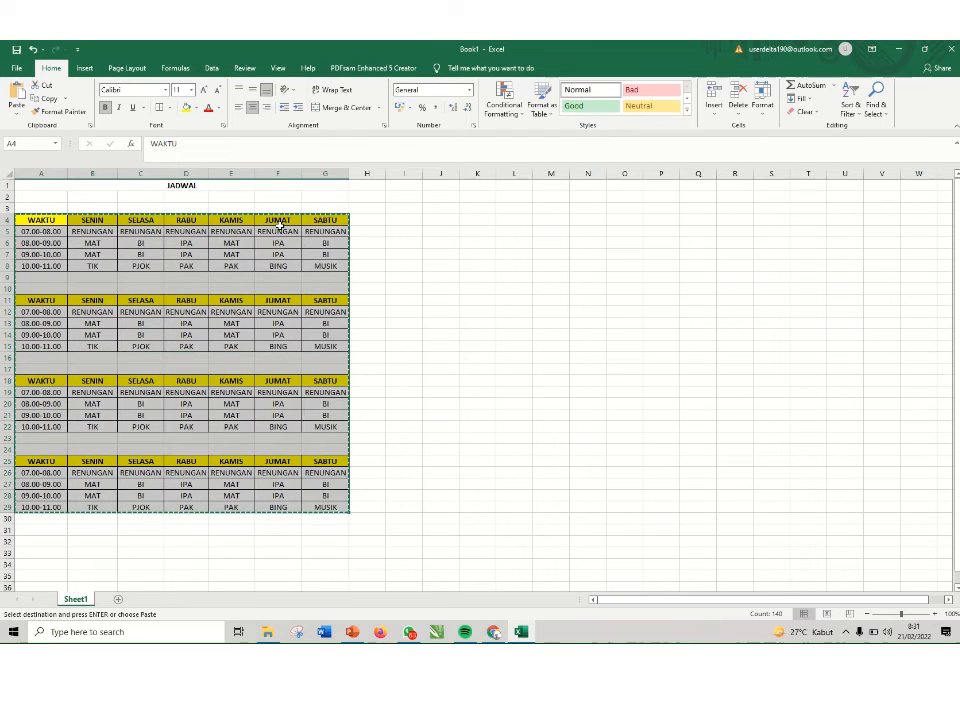
pyautogui.click(47, 540)
pyautogui.rightClick(47, 540)
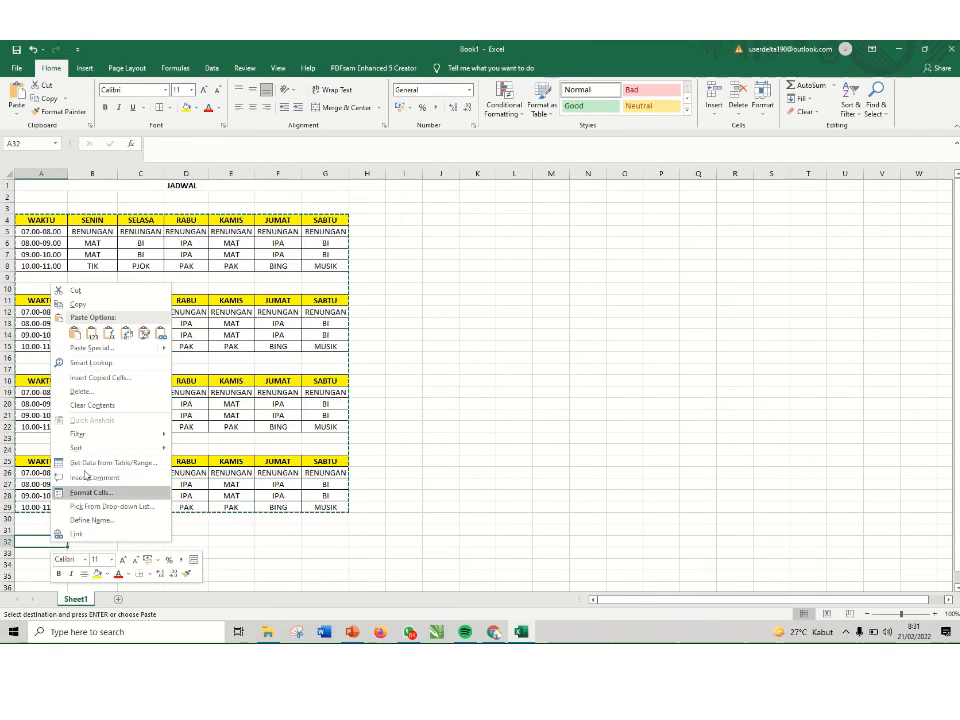
pyautogui.click(74, 335)
pyautogui.scroll(-5, 377, 364)
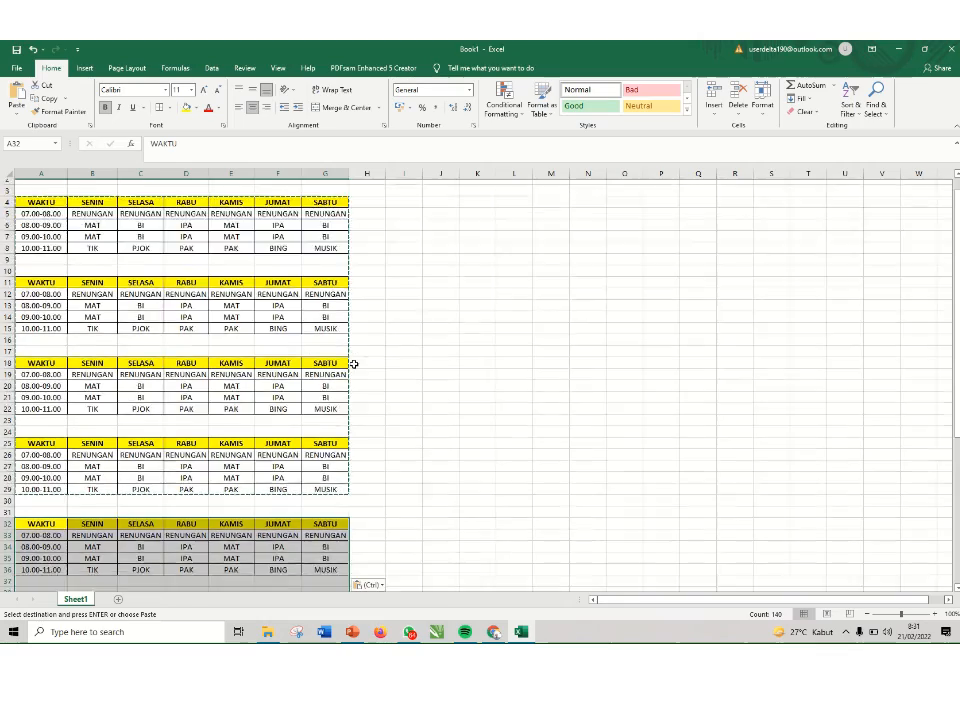
pyautogui.click(404, 392)
pyautogui.scroll(-4, 332, 345)
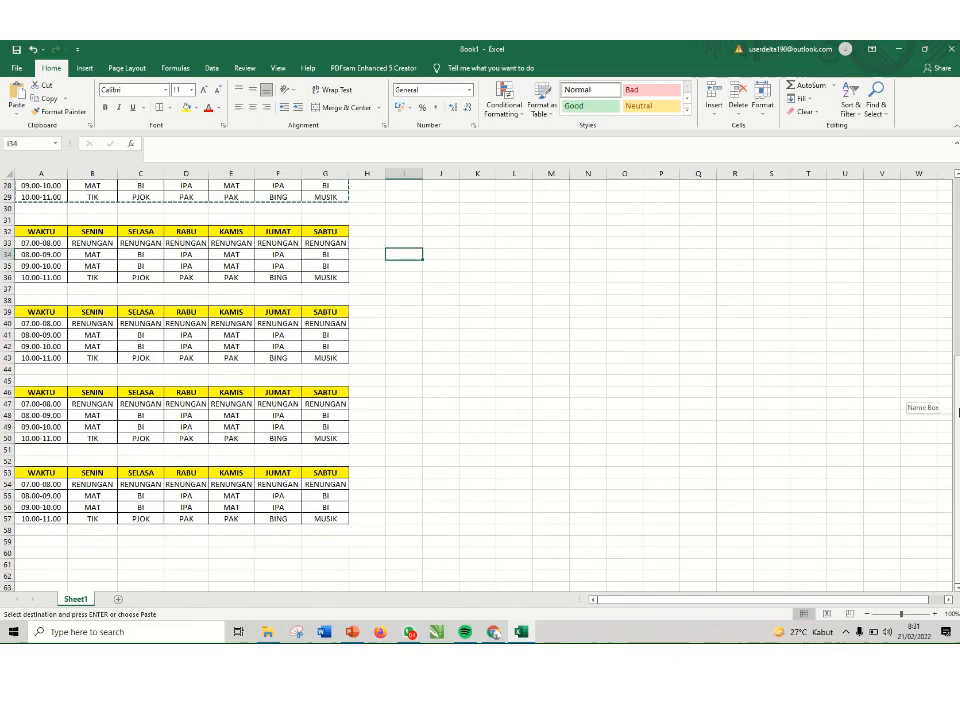
pyautogui.scroll(7, 876, 261)
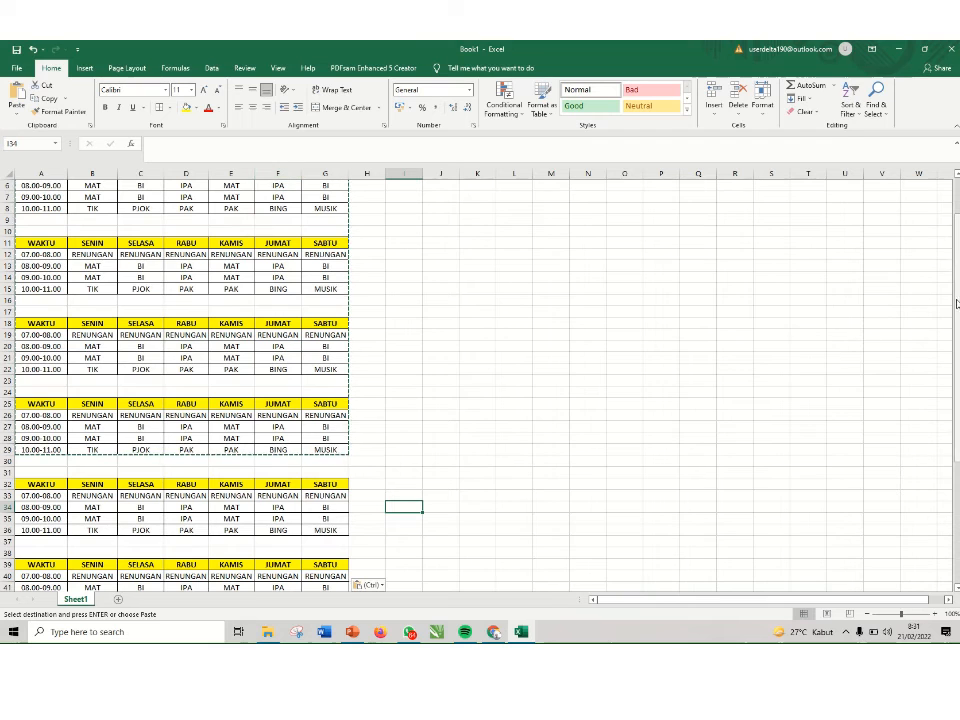
pyautogui.scroll(2, 917, 296)
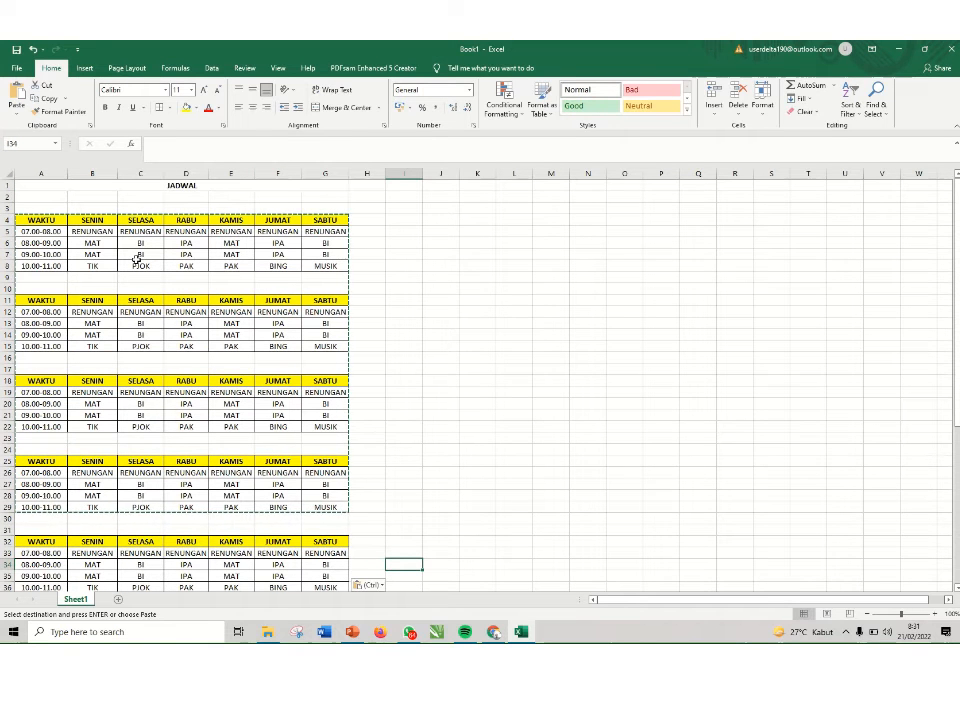
# Add a new worksheet and enter the labels INPUT in cell A2 and ANGKA in cell A3
pyautogui.click(117, 601)
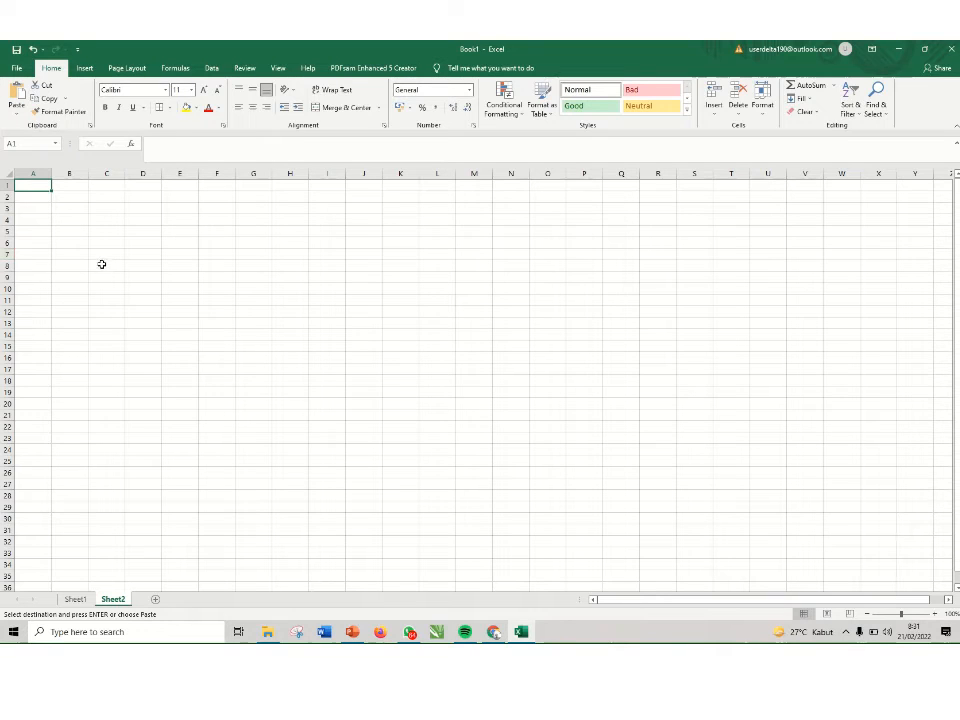
pyautogui.click(37, 196)
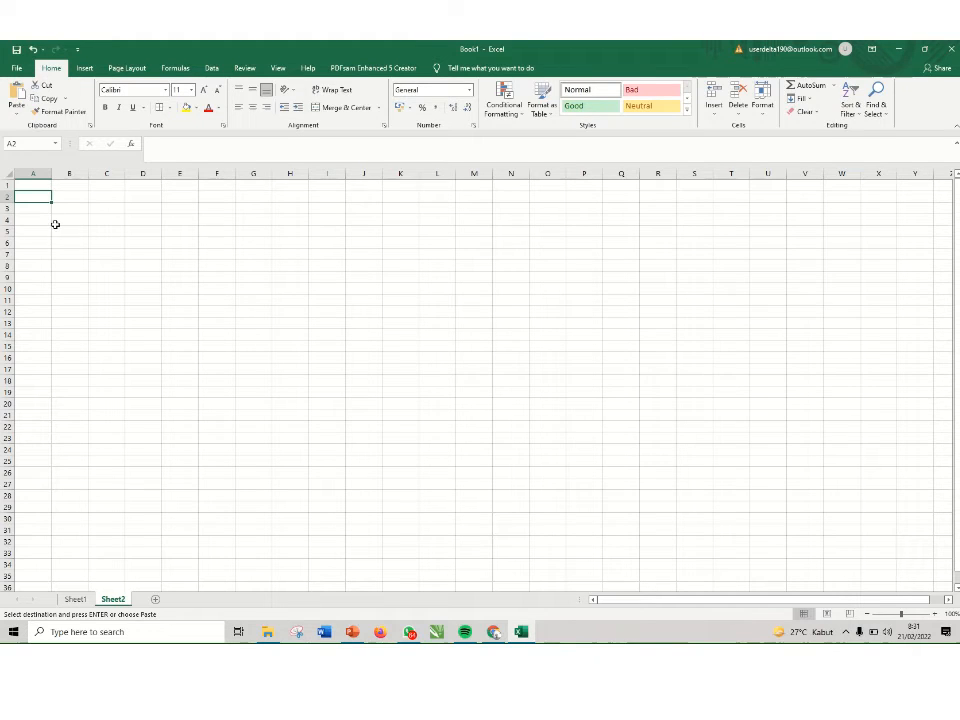
pyautogui.press('Escape')
pyautogui.write('INP')
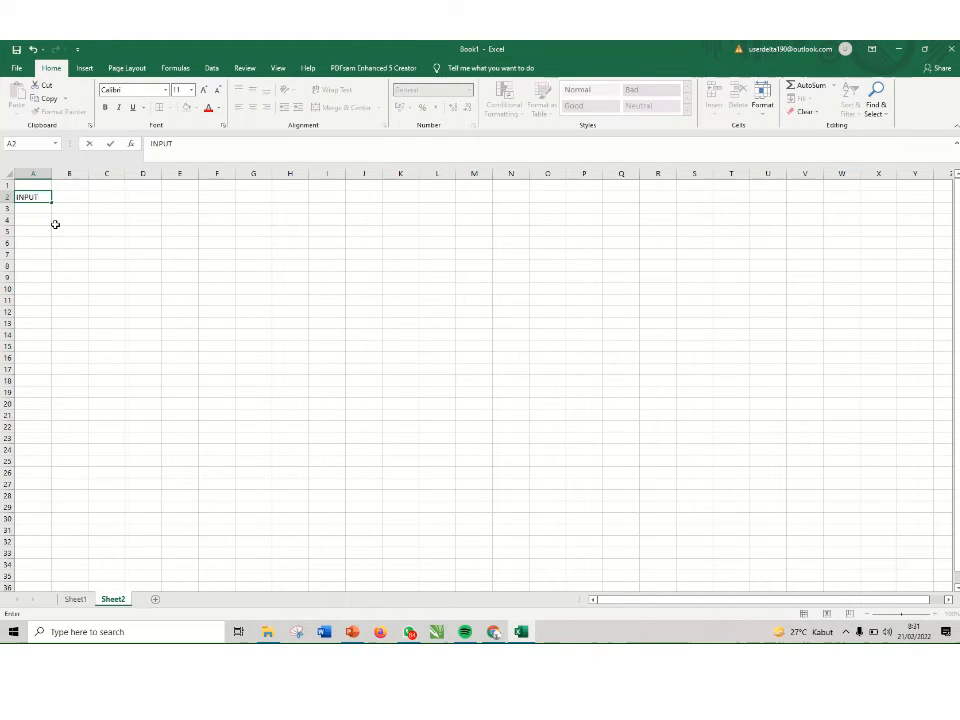
pyautogui.write('UT')
pyautogui.press('Return')
pyautogui.write('ANGKA')
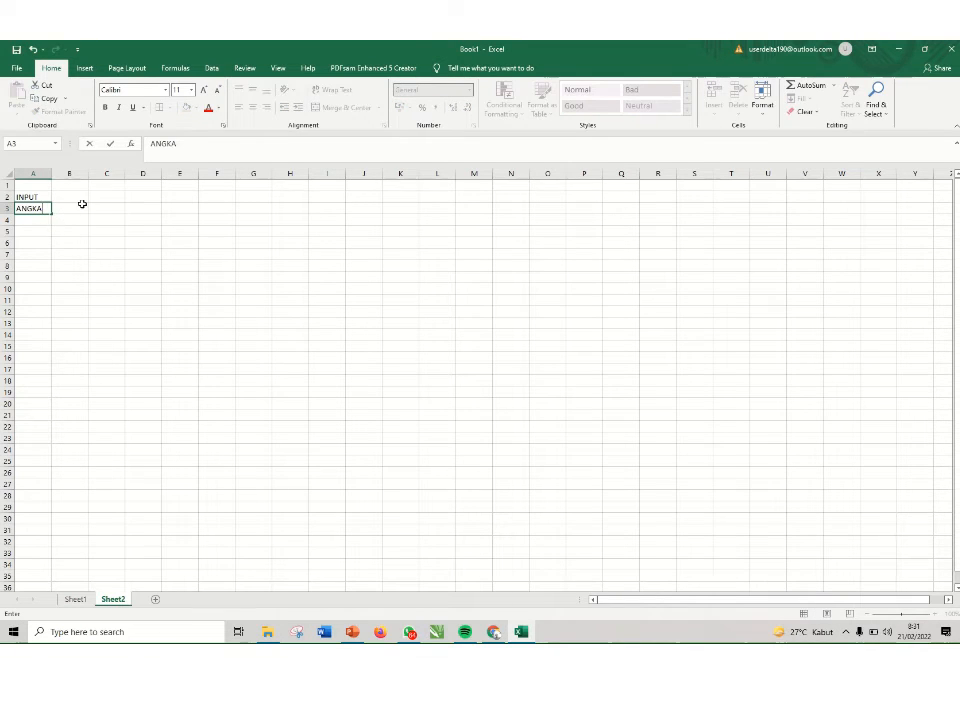
# Enter the number samples 100, 1.00 and 1,00 in cells B3, B4 and B5 beside the ANGKA label
pyautogui.click(80, 206)
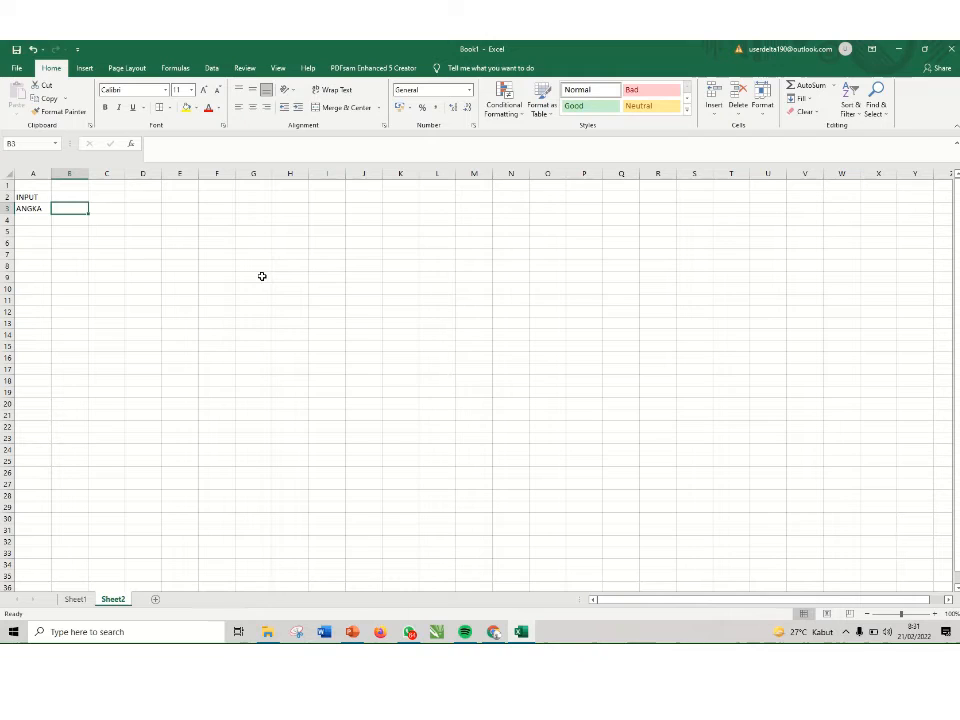
pyautogui.write('100')
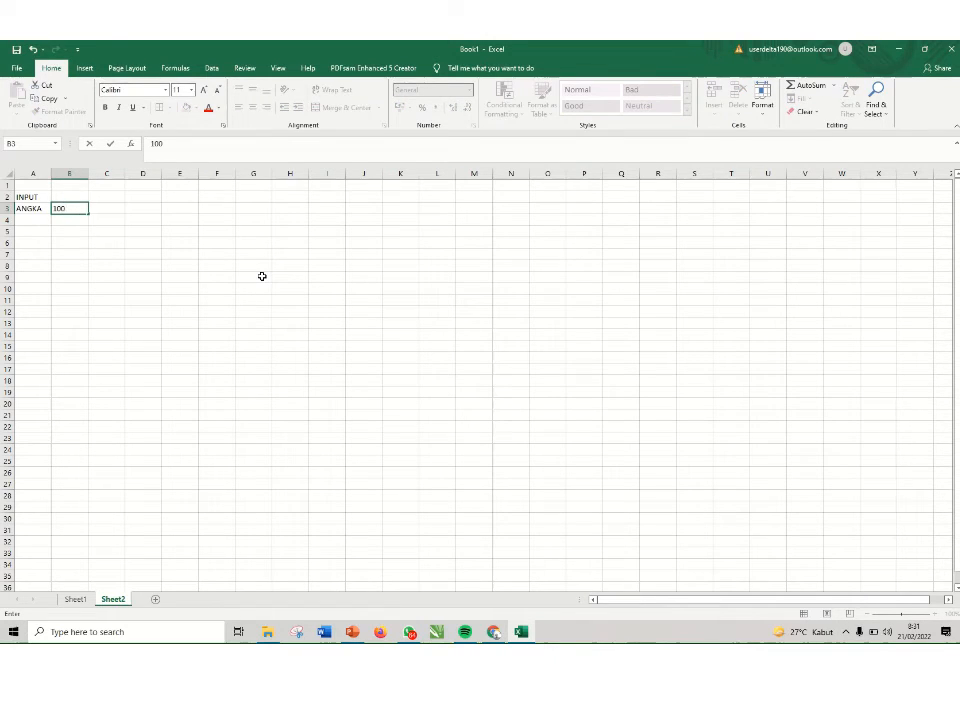
pyautogui.press('Return')
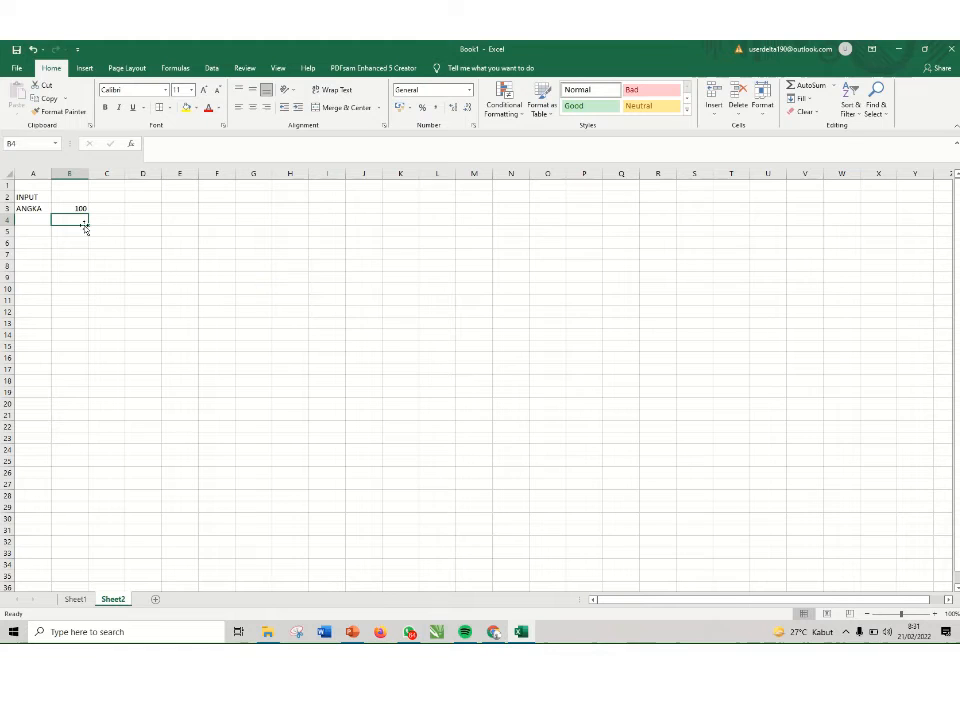
pyautogui.write('10')
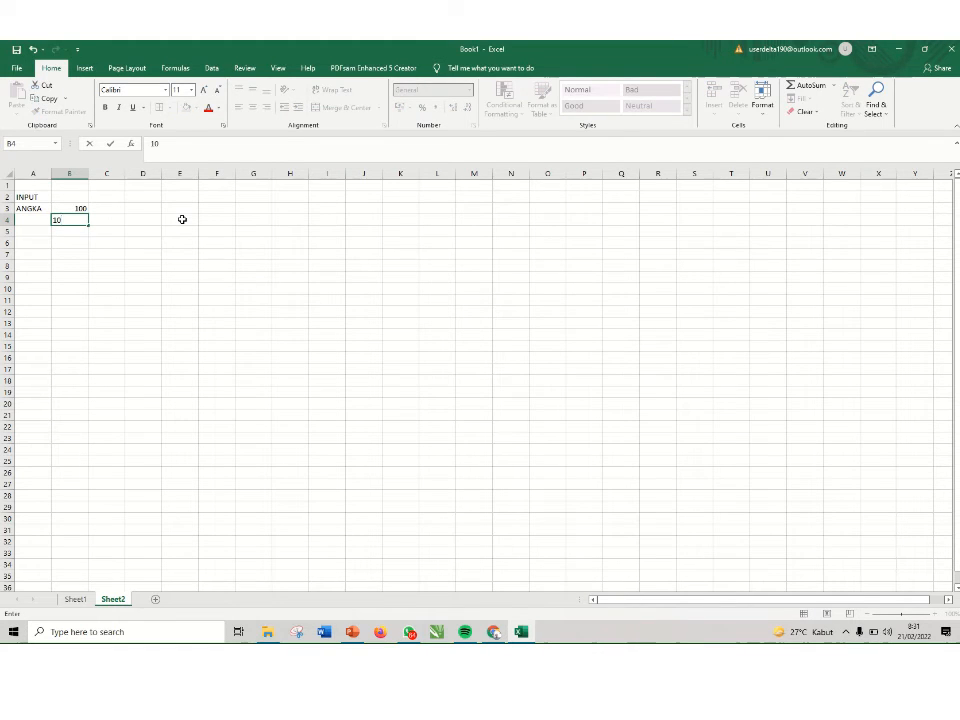
pyautogui.press('BackSpace')
pyautogui.write('.00')
pyautogui.press('Return')
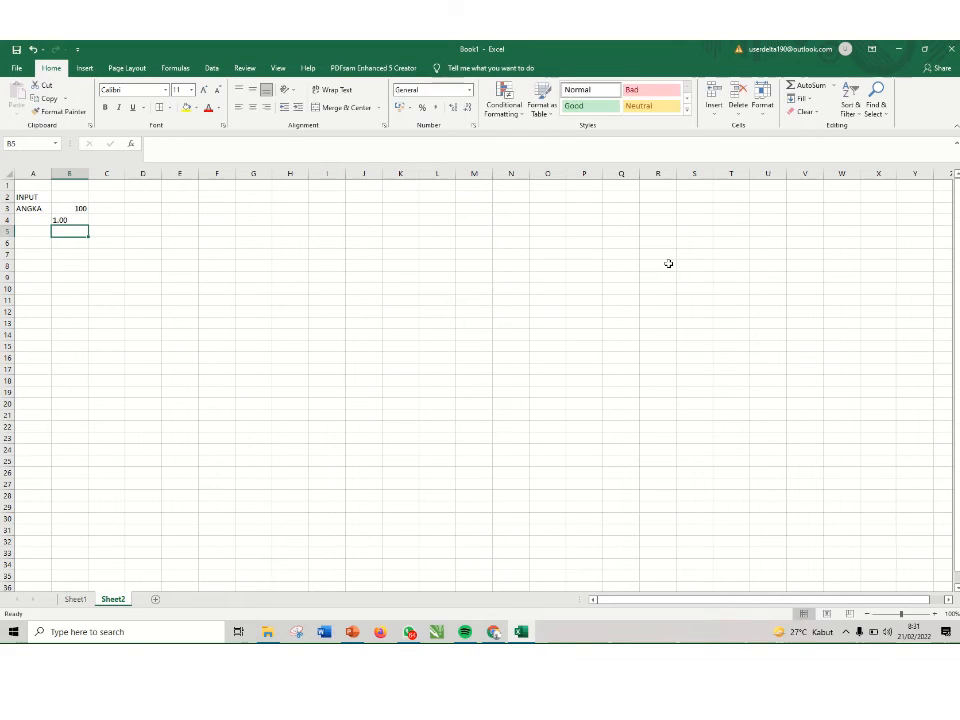
pyautogui.write('1')
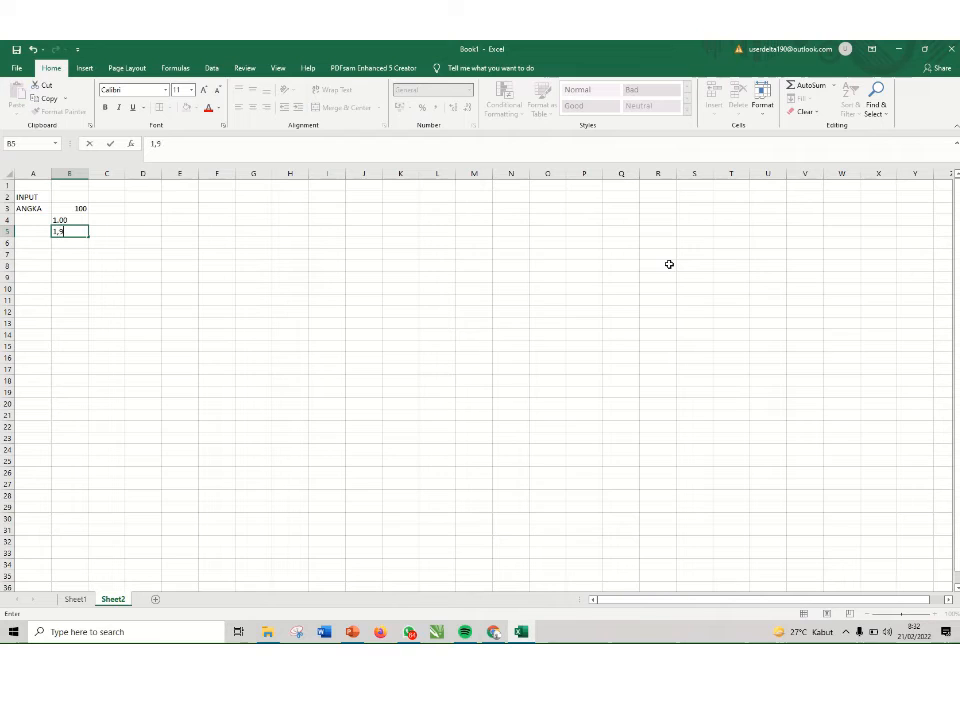
pyautogui.write(',00')
pyautogui.press('Return')
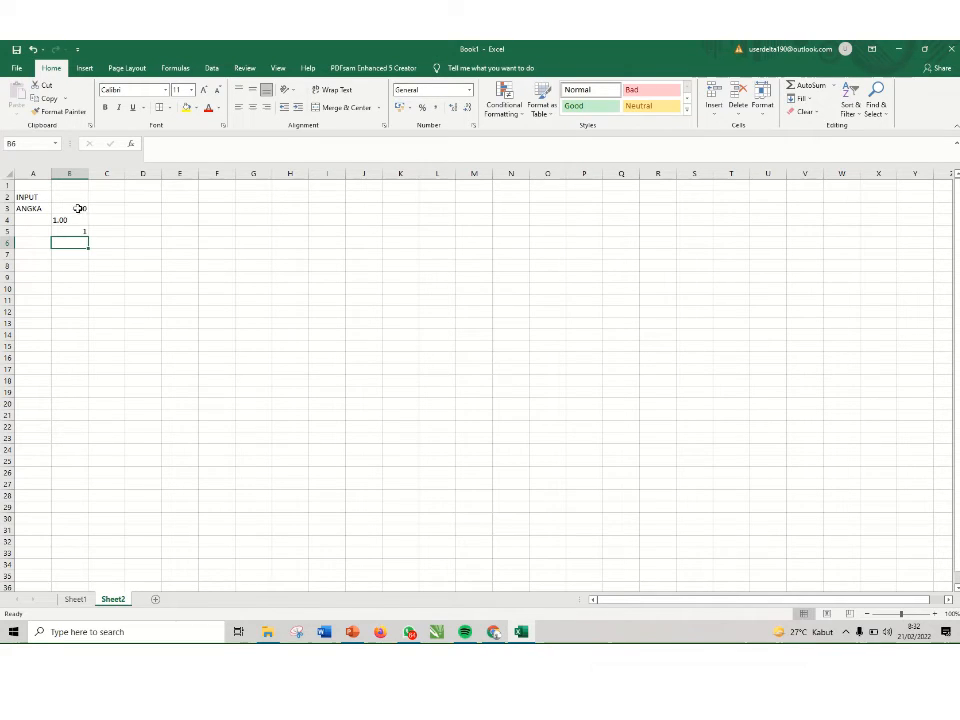
# Enter a second set of number samples in column D: 2000 in D3, 2.000 in D4 and 2 in D5
pyautogui.click(150, 208)
pyautogui.write('2000')
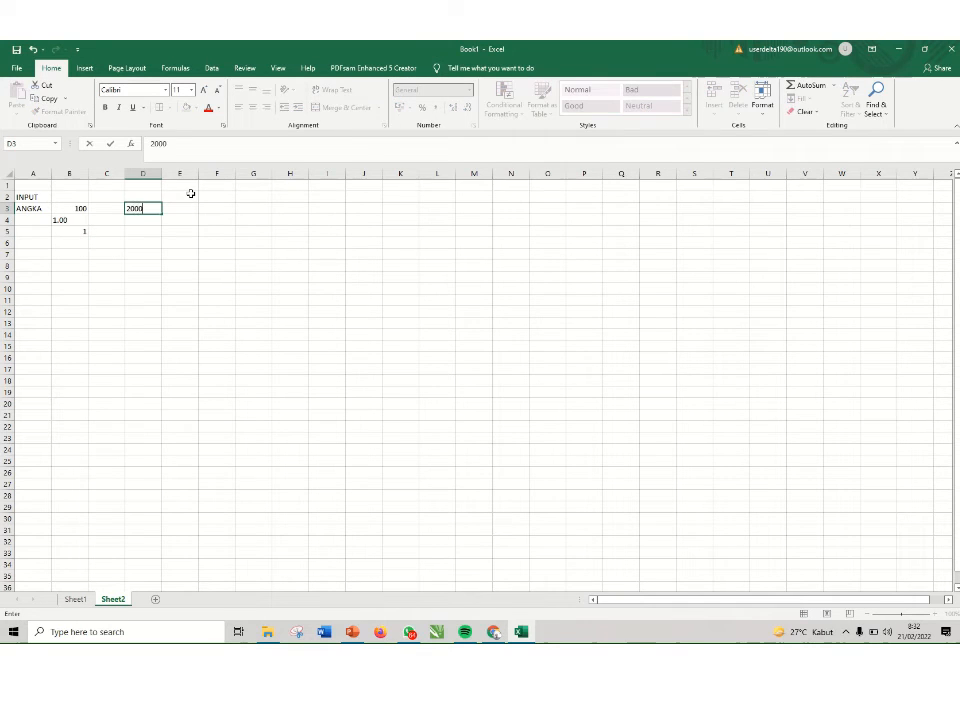
pyautogui.press('Return')
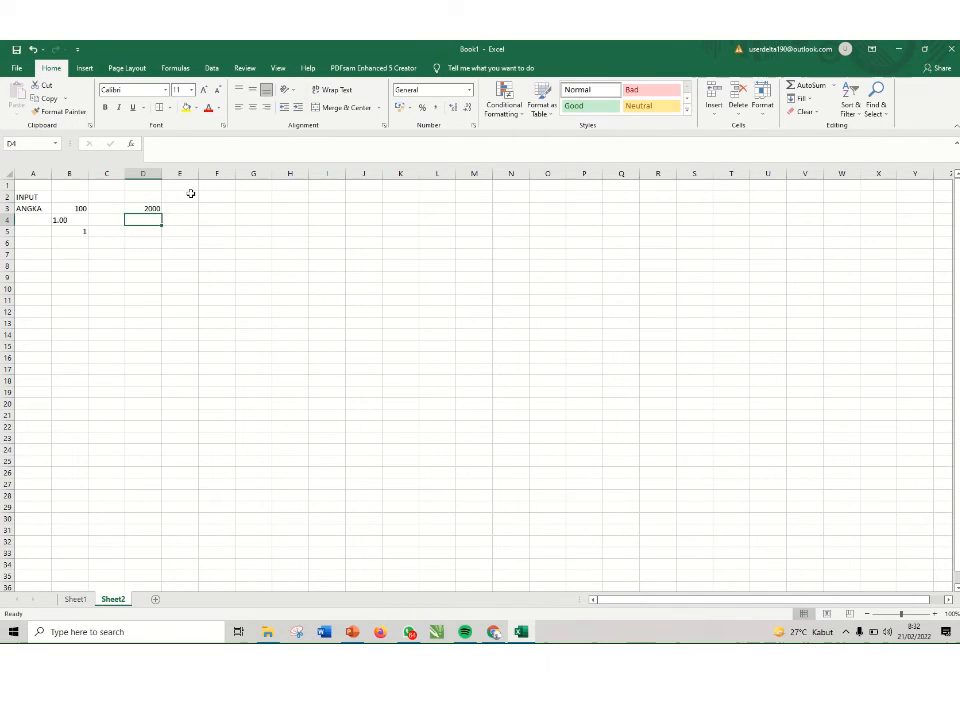
pyautogui.write('2.000')
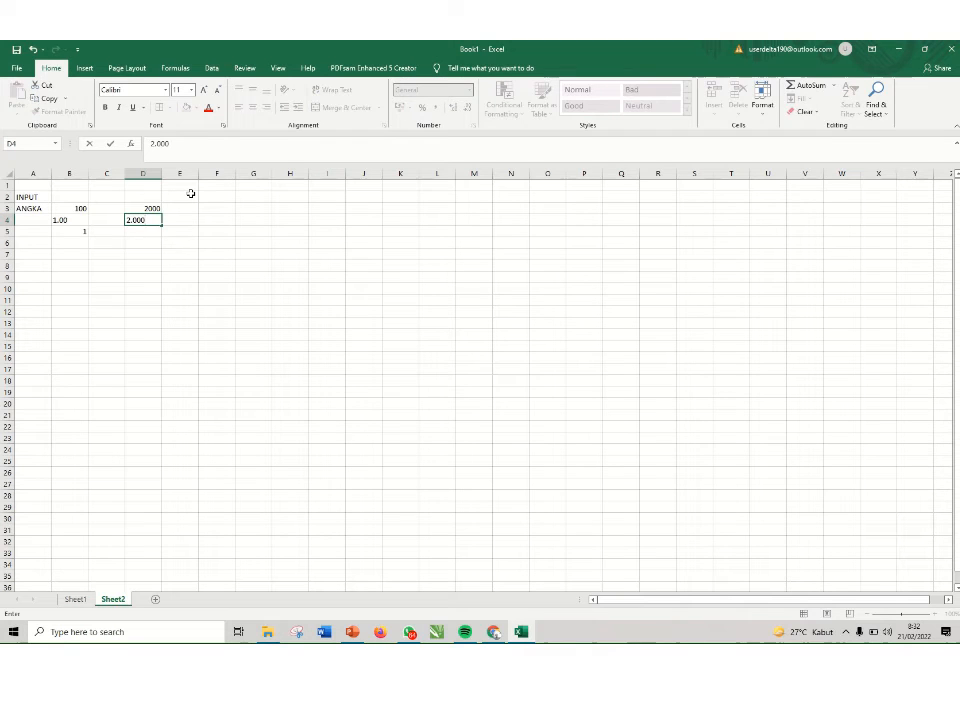
pyautogui.press('Return')
pyautogui.write('2')
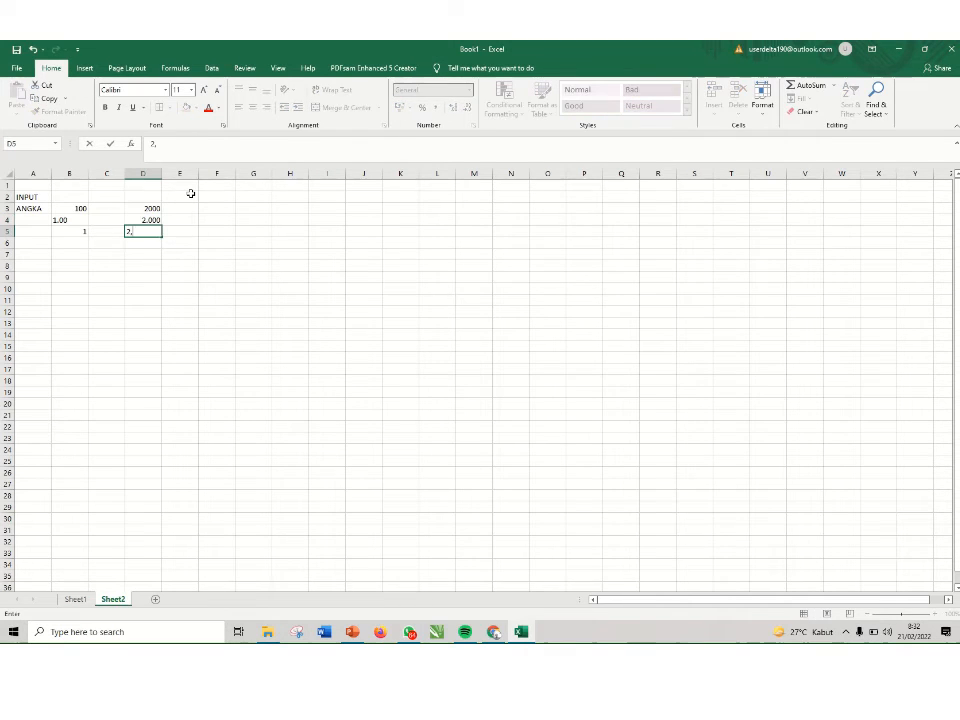
pyautogui.press('Return')
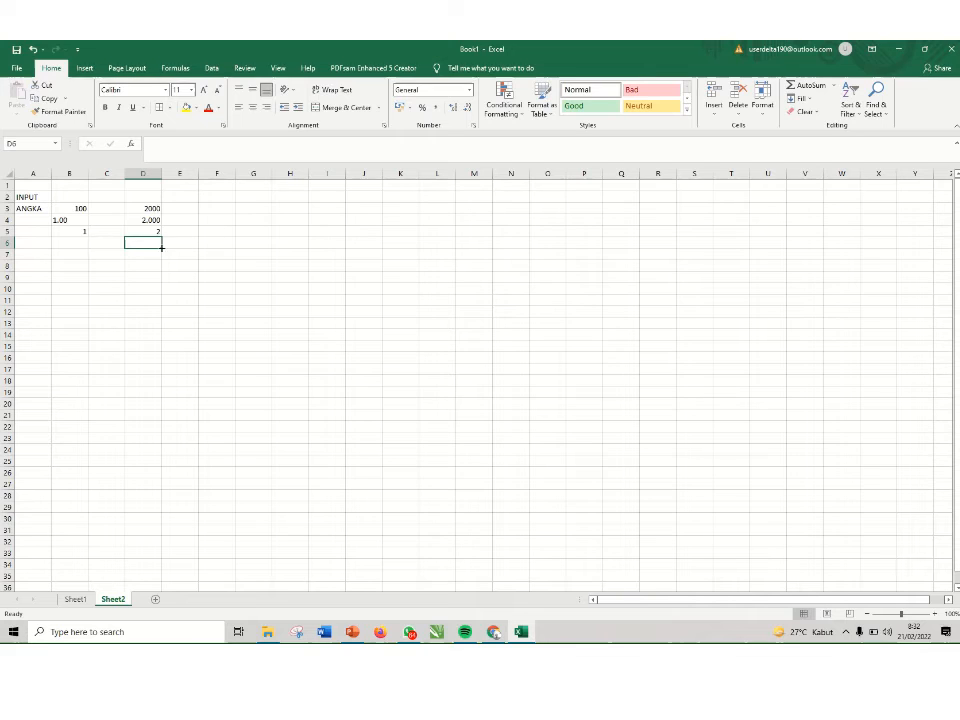
# Enter the label HURUF in cell A9 and the sample text BEBAS in cell B9
pyautogui.click(34, 276)
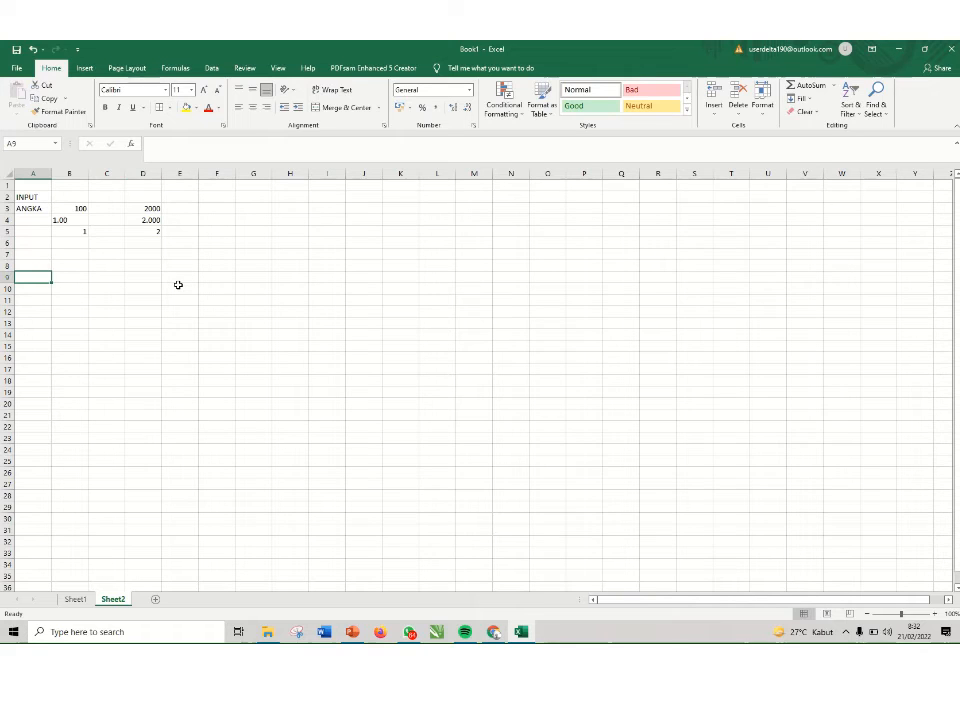
pyautogui.write('HURUF')
pyautogui.press('Tab')
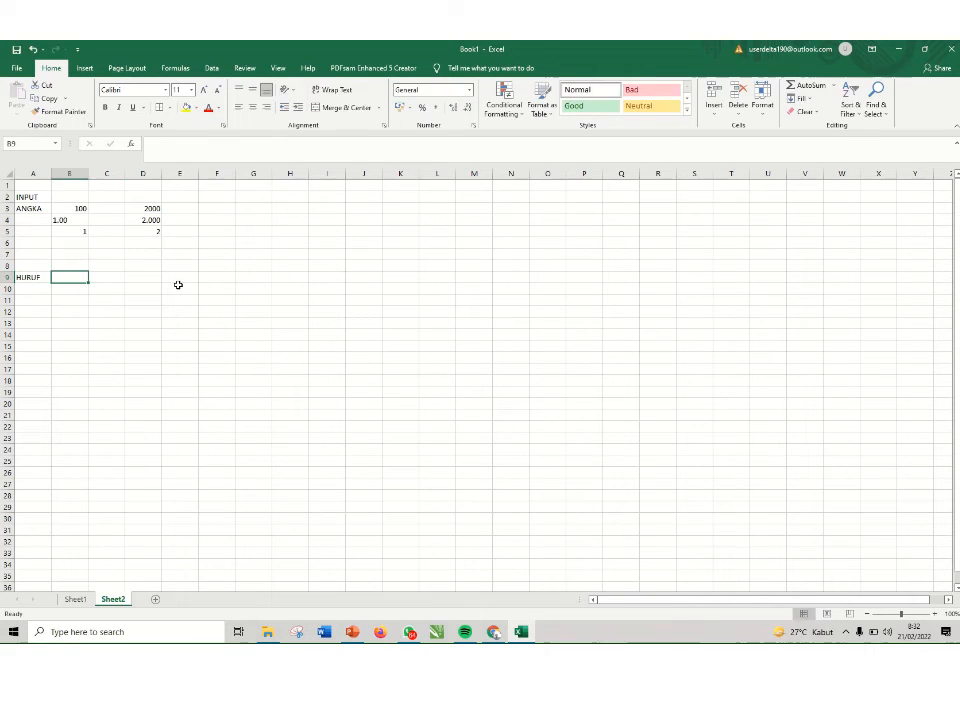
pyautogui.write('BERAS')
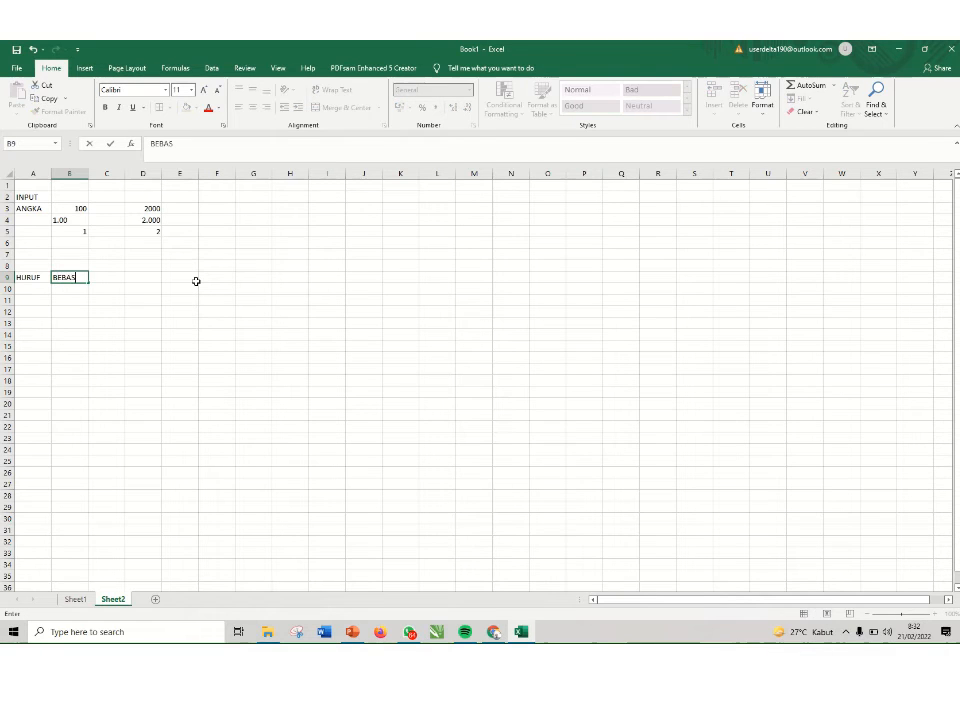
pyautogui.press('Return')
# Enter the lowercase sample text bebas in cell B10, below the uppercase sample
pyautogui.write('beb')
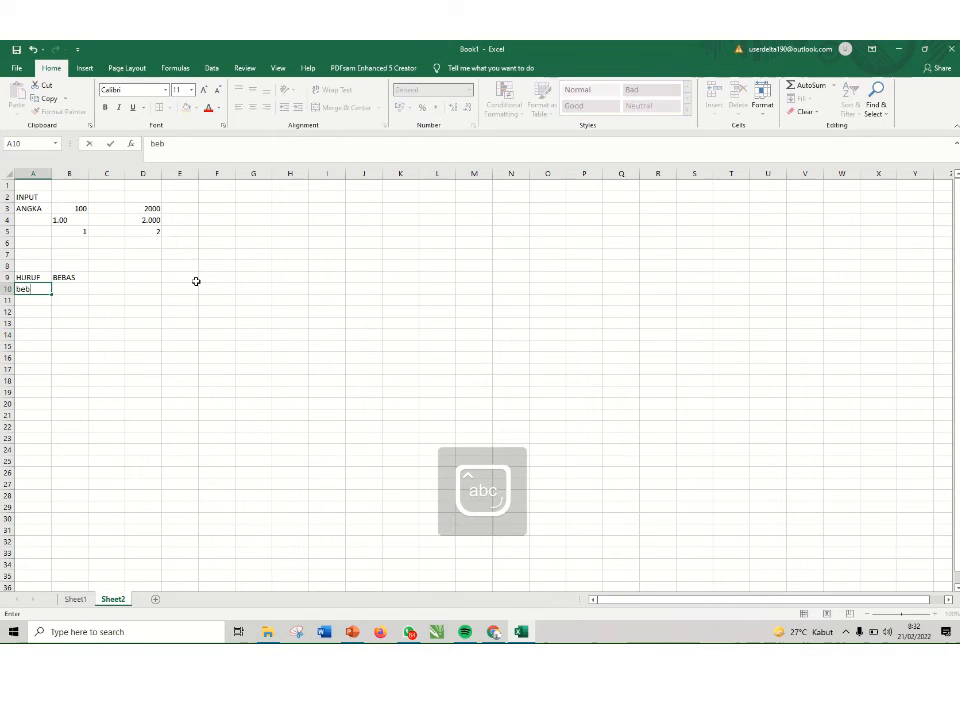
pyautogui.press('Escape')
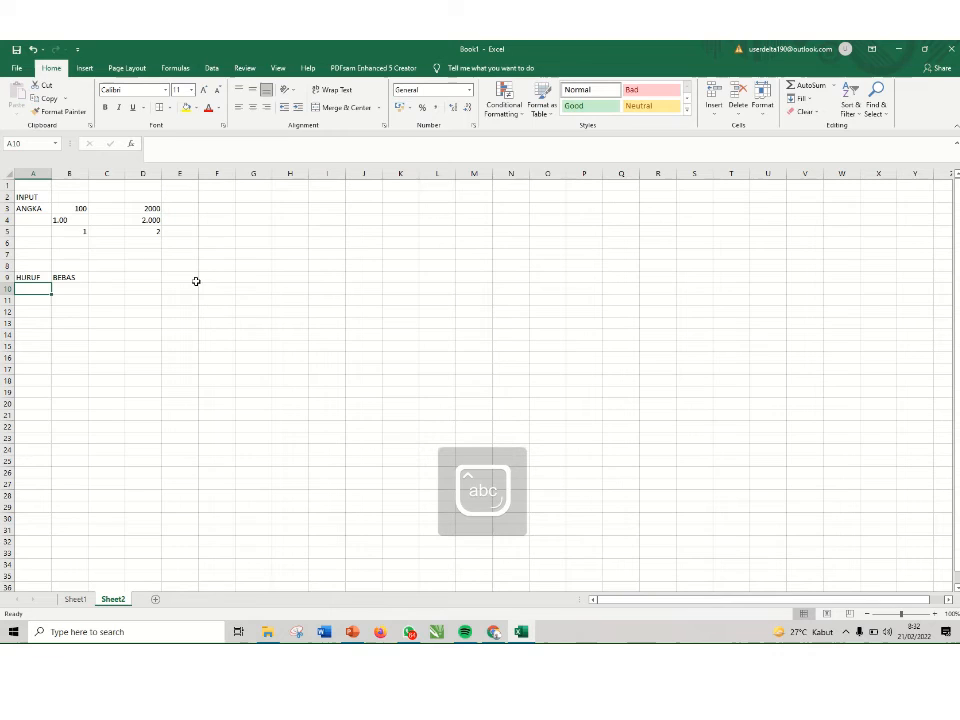
pyautogui.click(104, 288)
pyautogui.write('bebAS')
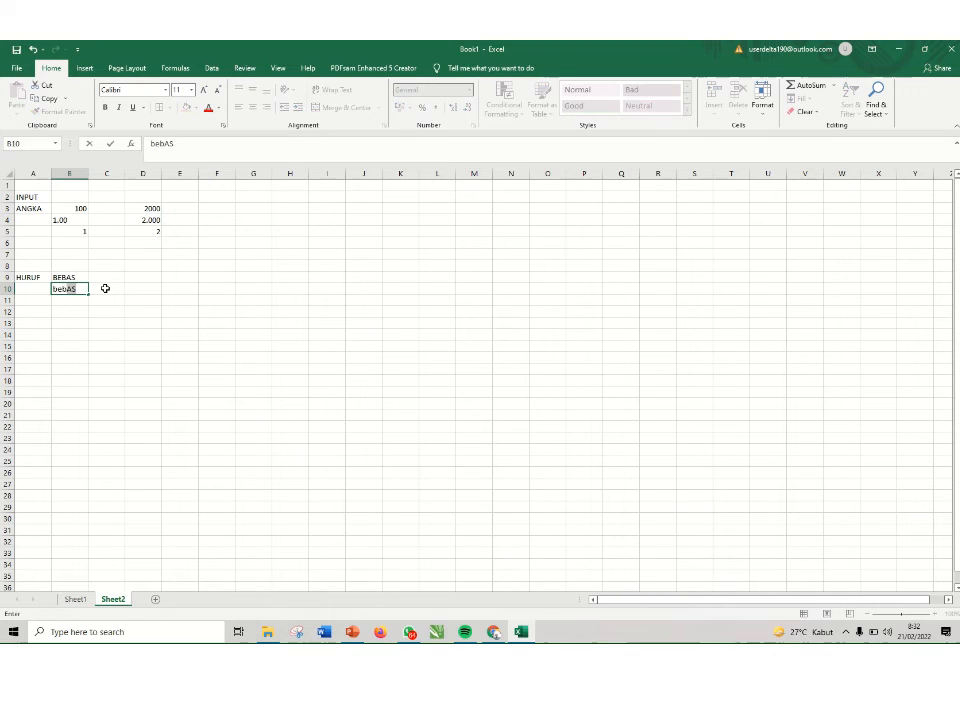
pyautogui.press('Return')
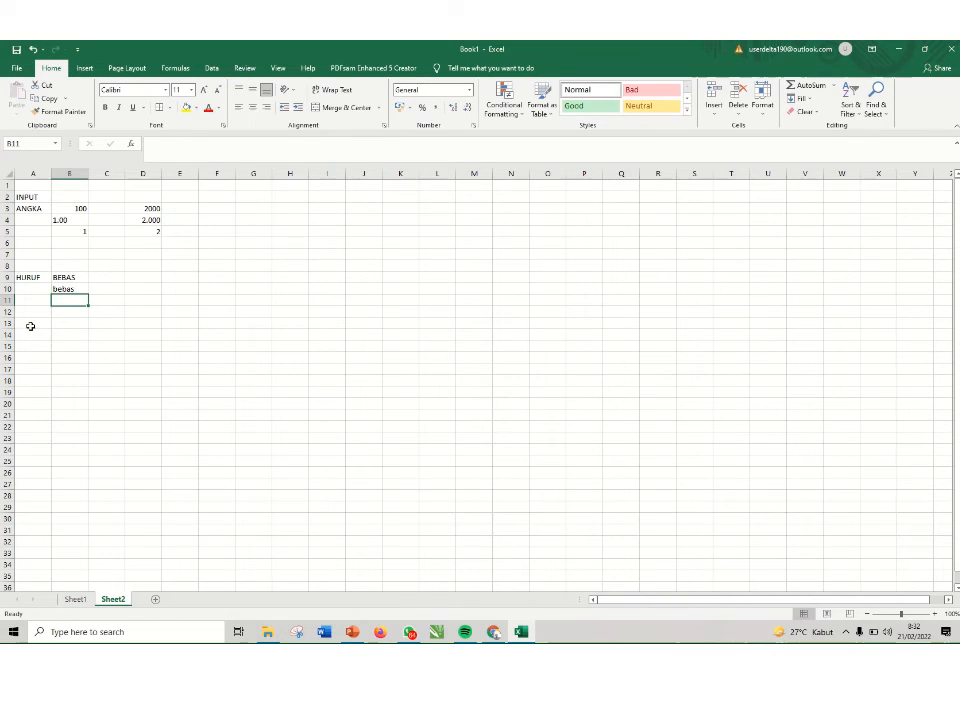
# Enter the label RUMUS in cell A13
pyautogui.click(38, 322)
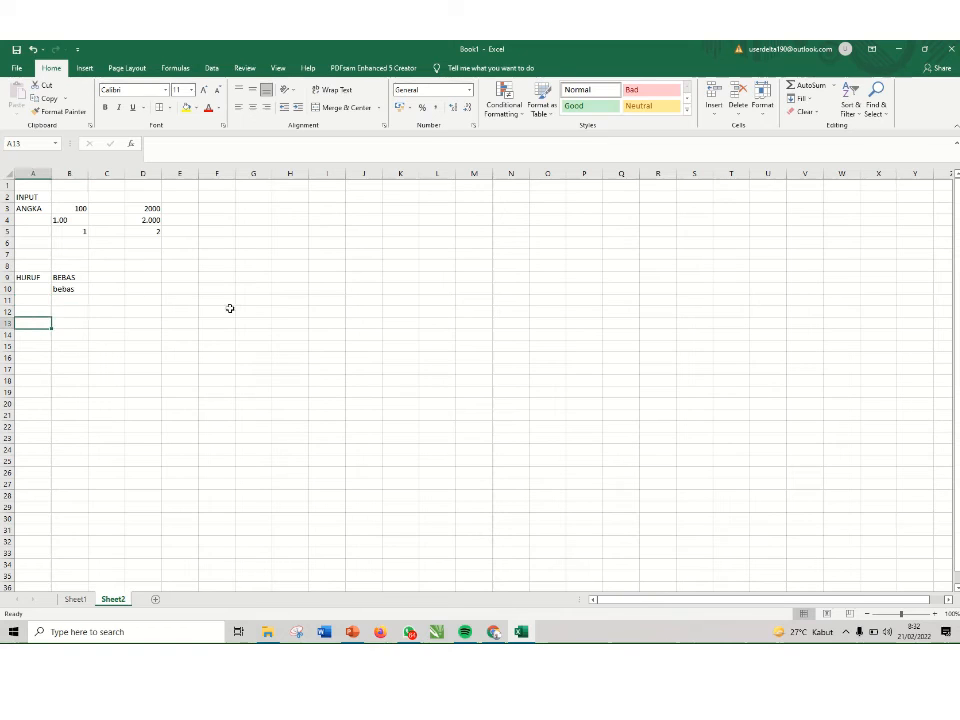
pyautogui.press('capslock')
pyautogui.write('RUMUS')
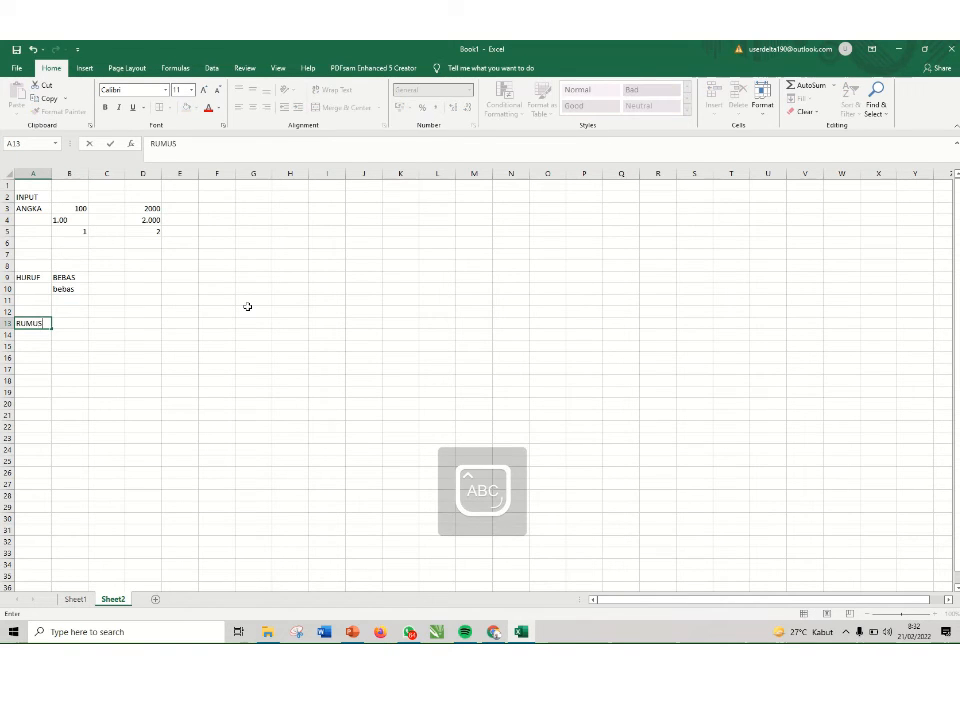
pyautogui.press('Tab')
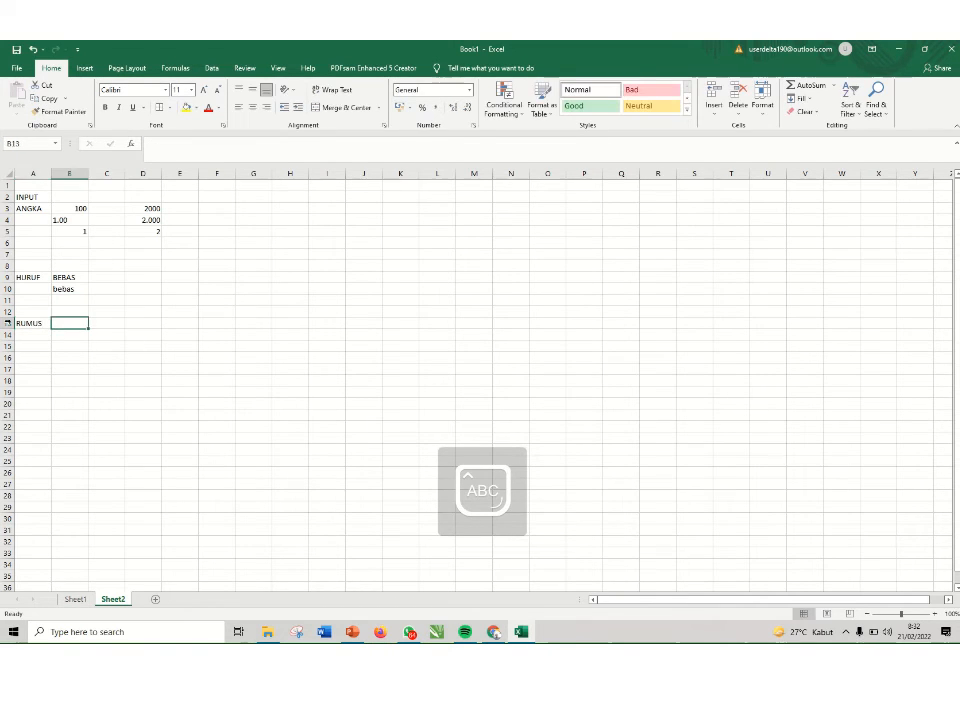
# List the operators +, - and * in cells B13, B14 and B15 beside the RUMUS label
pyautogui.press('capslock')
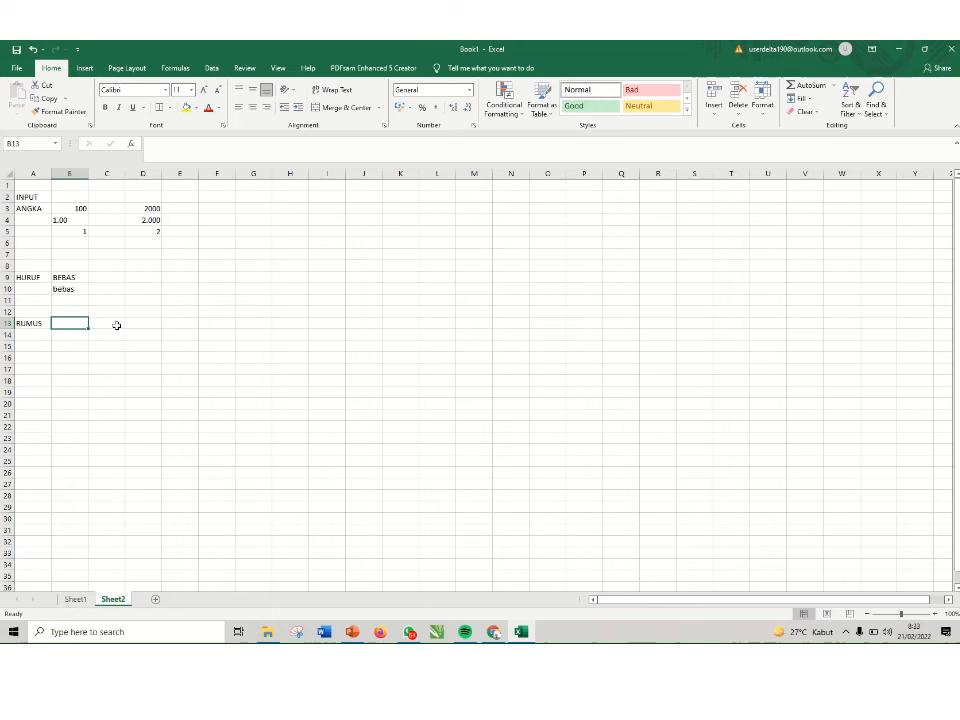
pyautogui.write('=')
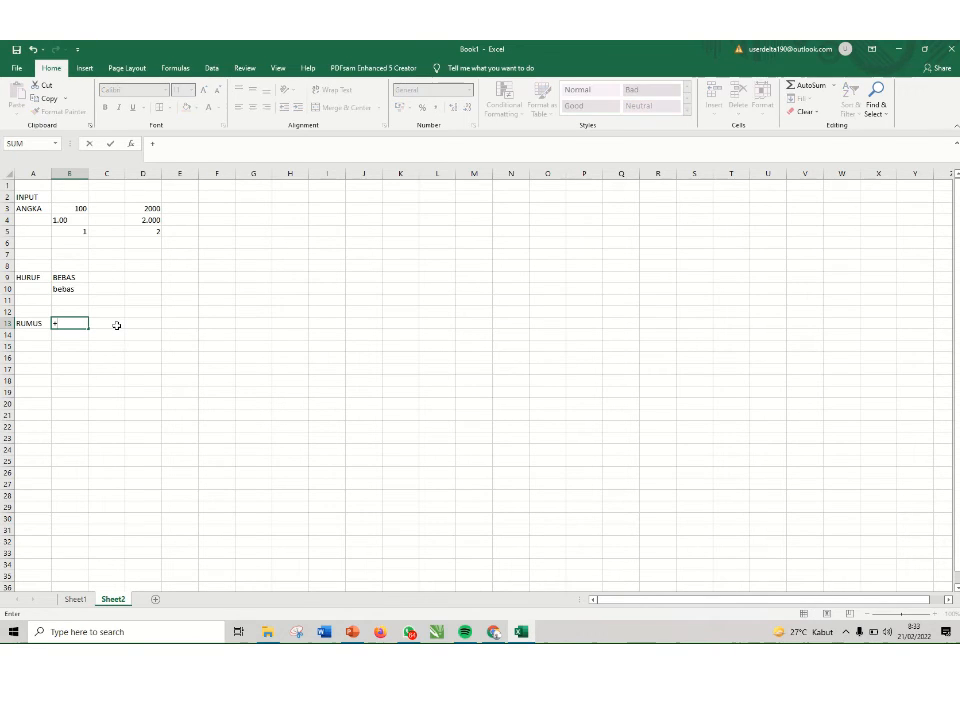
pyautogui.press('Return')
pyautogui.press('Right')
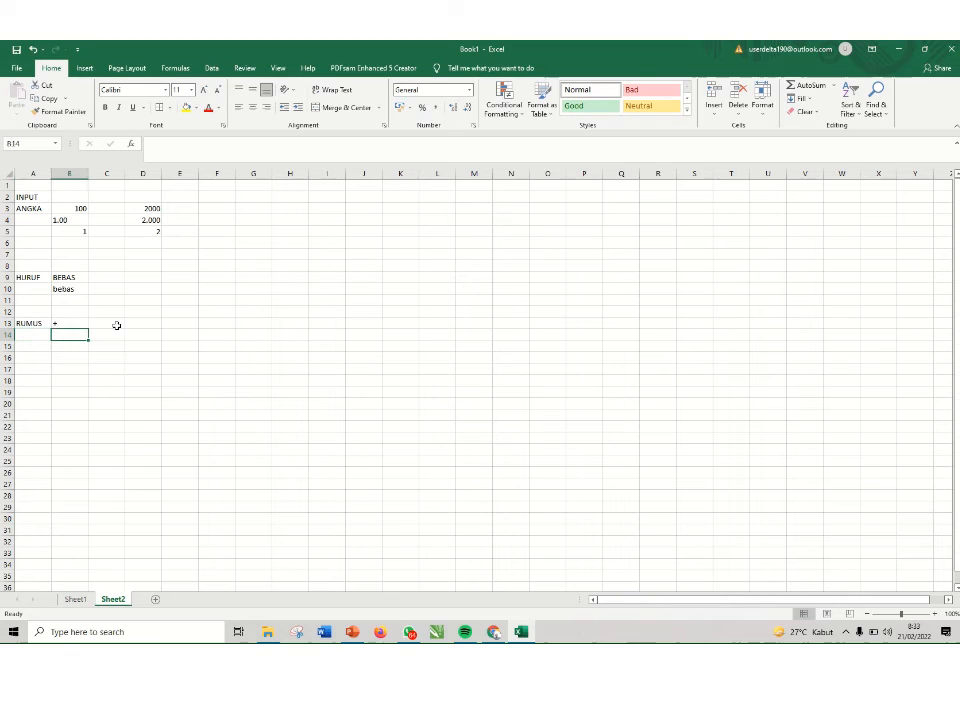
pyautogui.write('-')
pyautogui.press('Return')
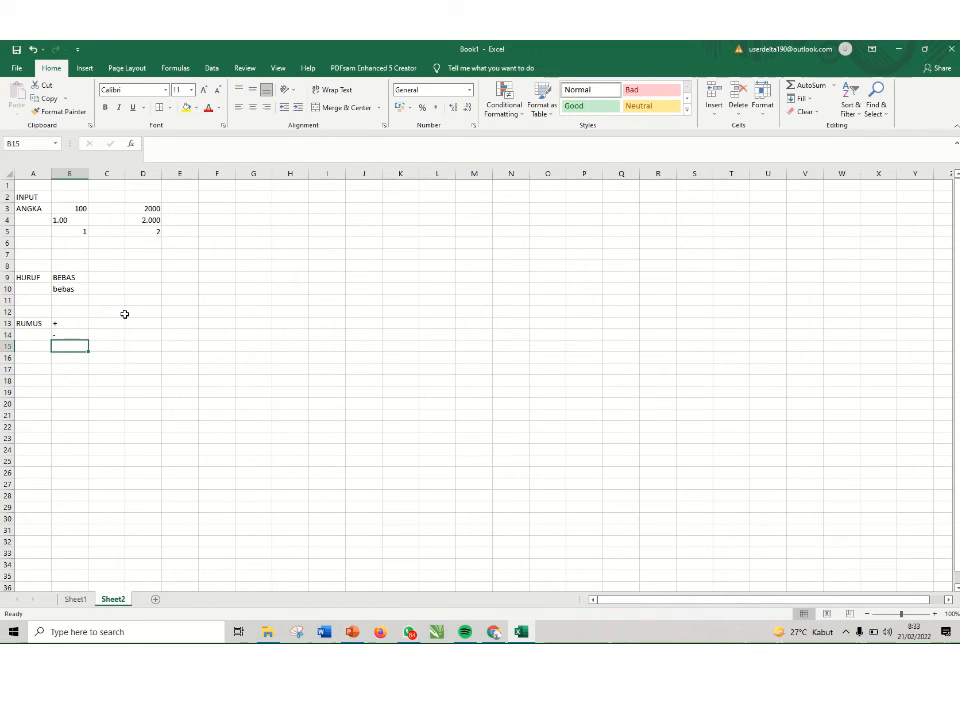
pyautogui.write('*')
pyautogui.press('Return')
pyautogui.press('Left')
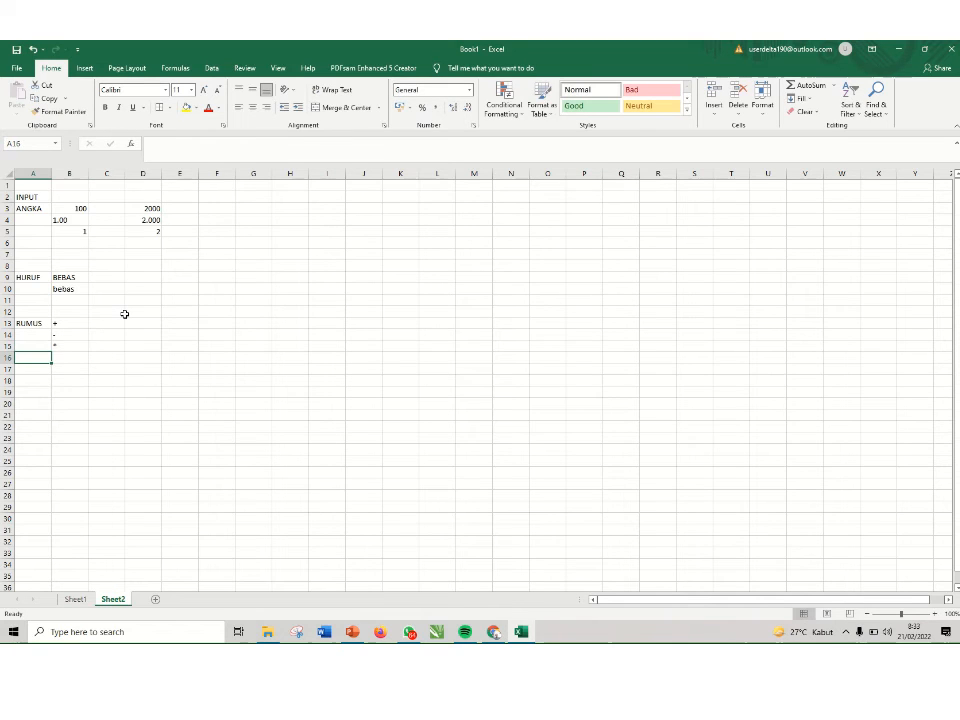
# Enter the division operator / in cell B16, below the multiplication sign
pyautogui.press('Right')
pyautogui.press('alt')
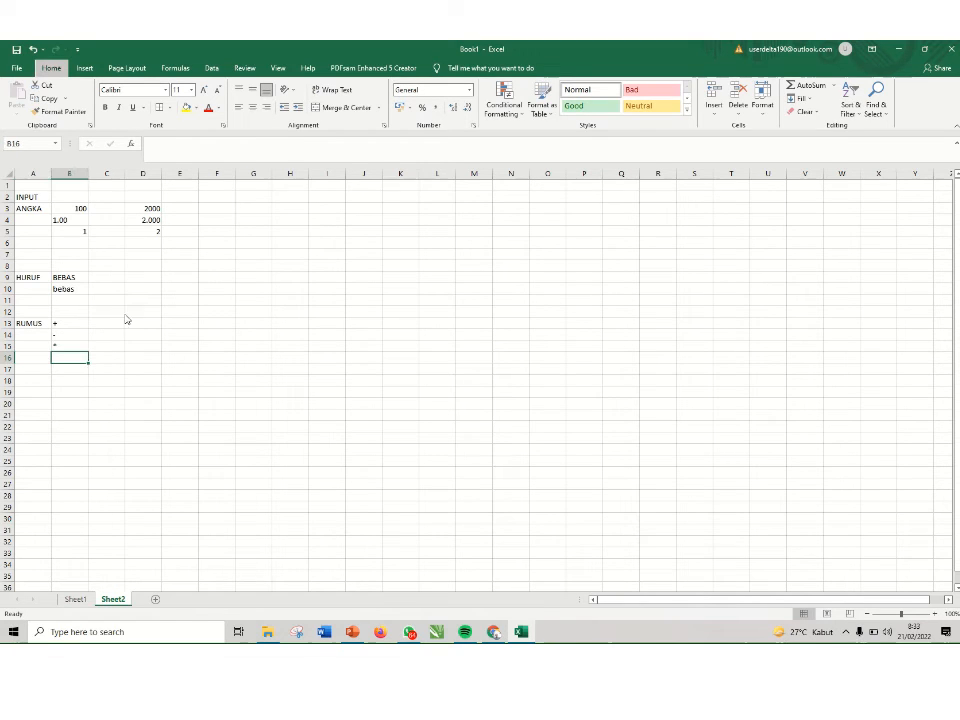
pyautogui.click(71, 355)
pyautogui.press('alt')
pyautogui.press('alt')
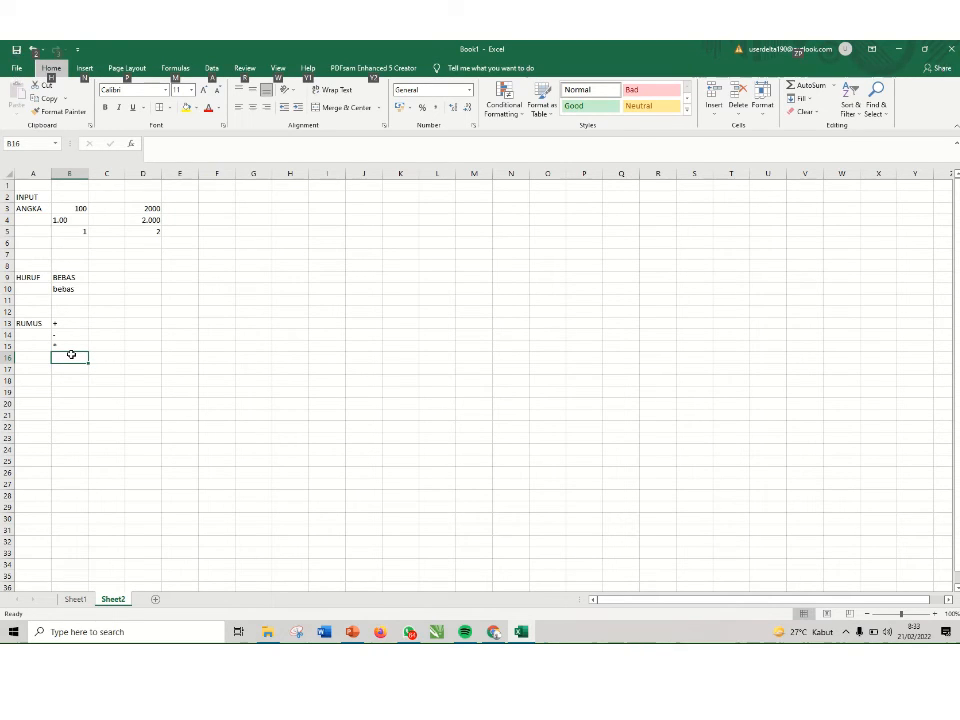
pyautogui.write('?')
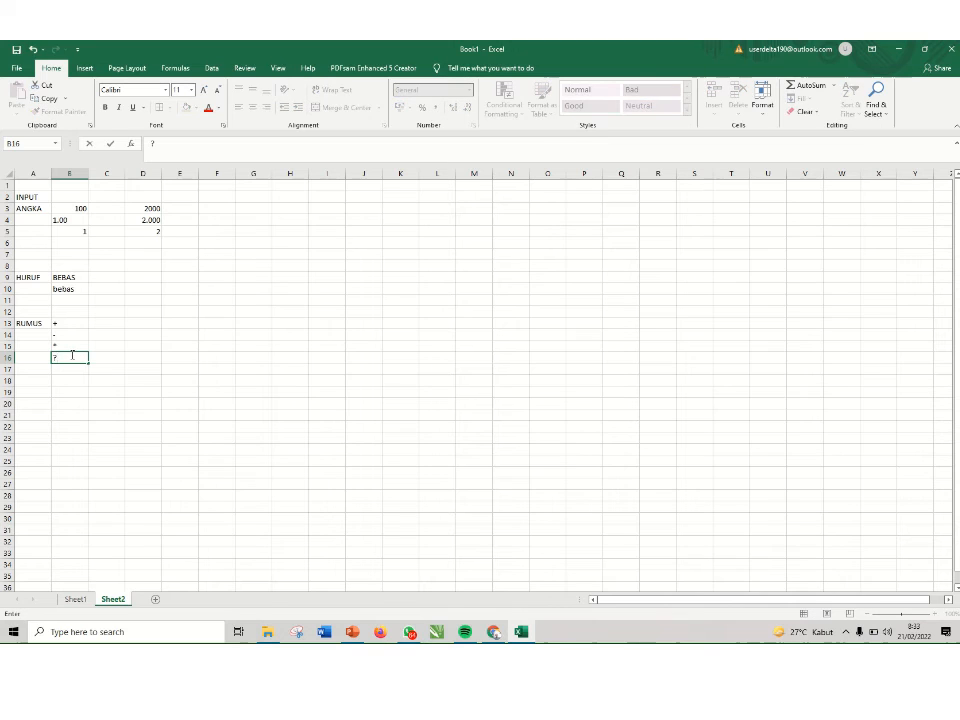
pyautogui.press('BackSpace')
pyautogui.write('/')
pyautogui.press('Return')
pyautogui.click(191, 401)
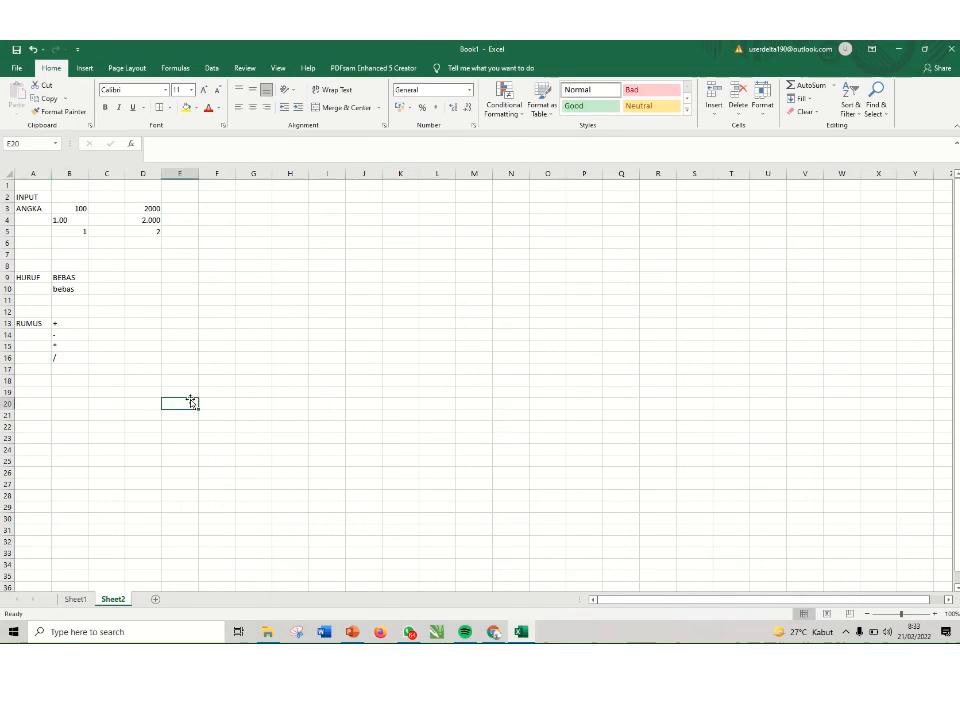
# Enter the sample operands 200 in cell C13 and 300 in cell D13 for the addition row
pyautogui.scroll(-1, 75, 340)
pyautogui.scroll(-1, 62, 315)
pyautogui.scroll(2, 62, 315)
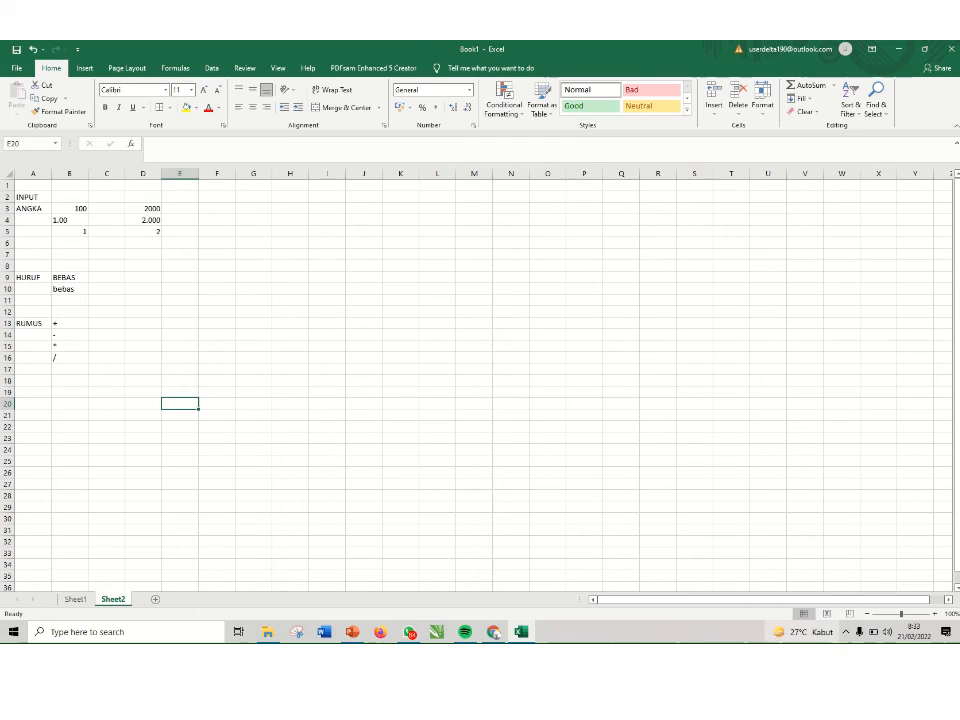
pyautogui.click(934, 613)
pyautogui.click(934, 613)
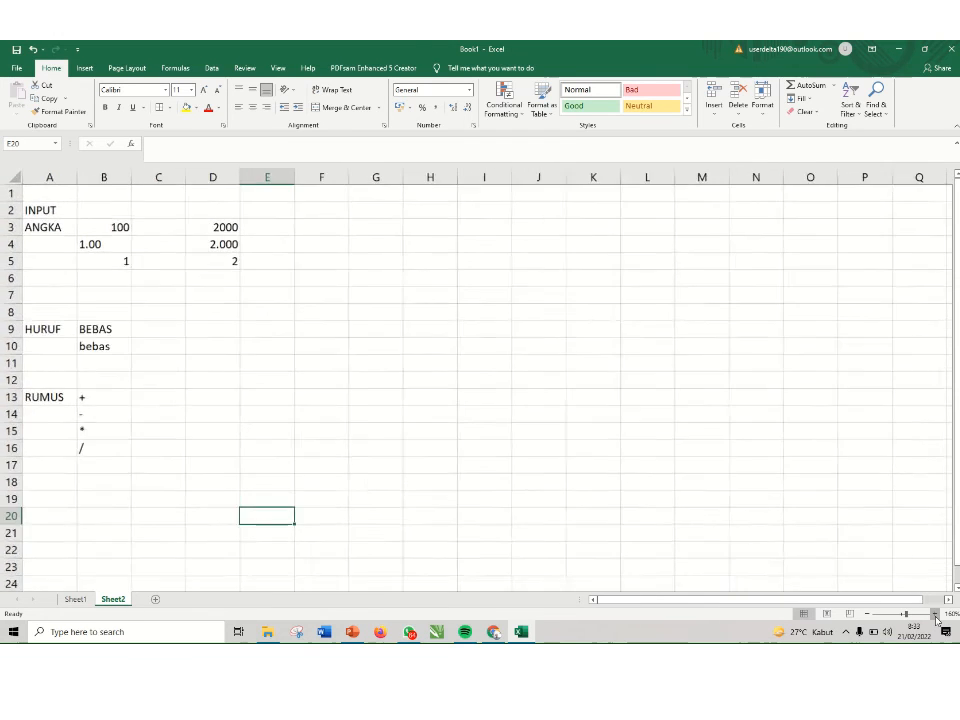
pyautogui.click(934, 613)
pyautogui.click(934, 613)
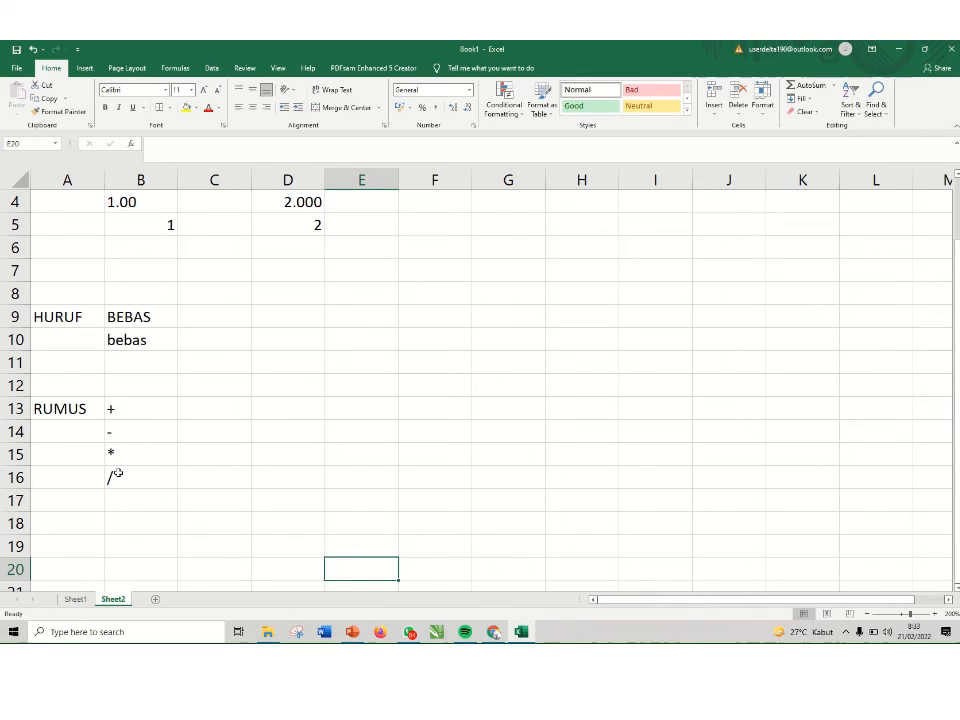
pyautogui.click(204, 409)
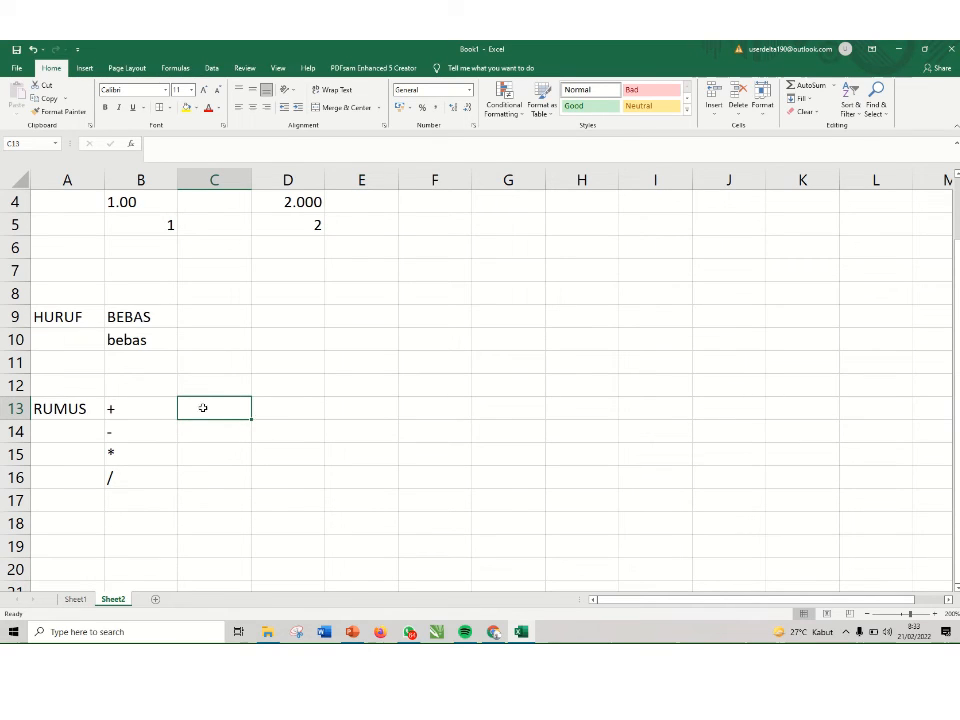
pyautogui.click(296, 407)
pyautogui.click(240, 403)
pyautogui.write('200')
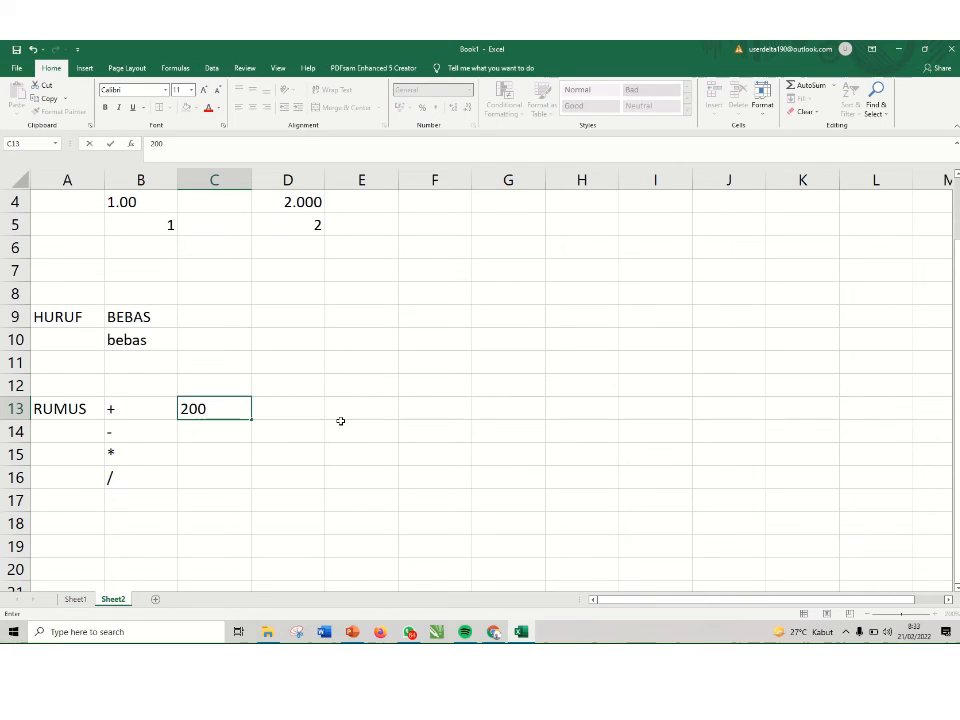
pyautogui.press('Tab')
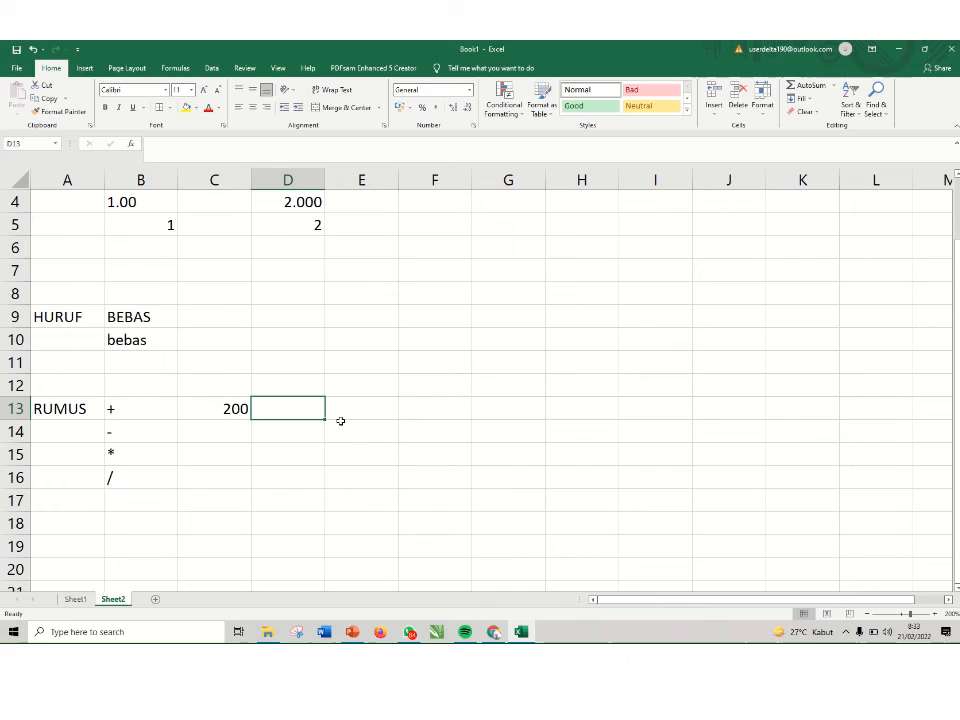
pyautogui.write('300')
pyautogui.press('Tab')
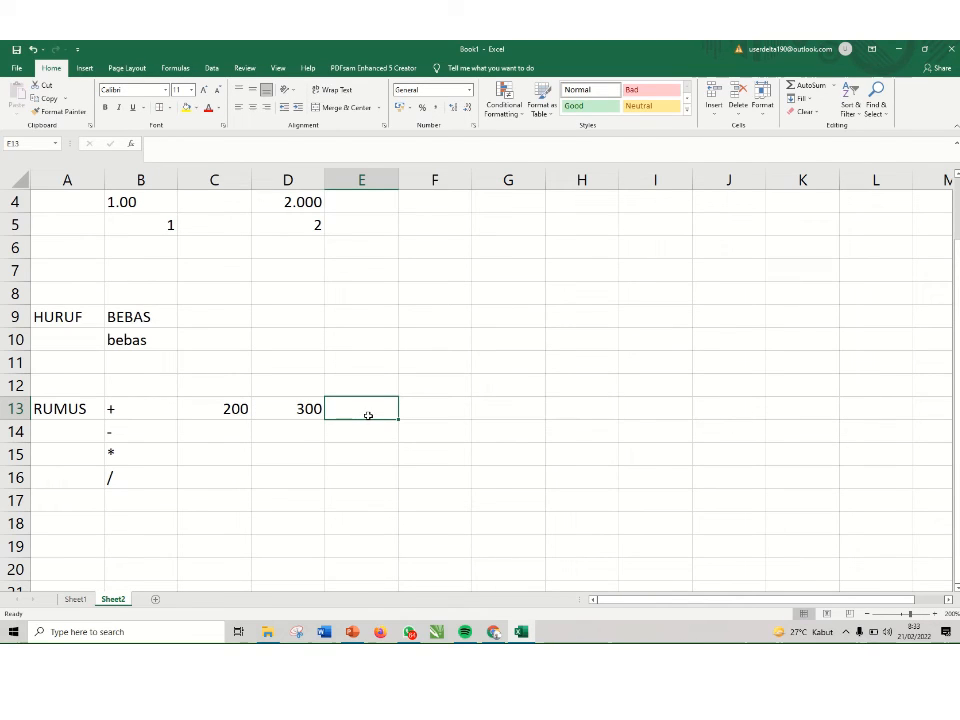
# Enter the addition formula =c13+d13 in cell E13
pyautogui.write('=c')
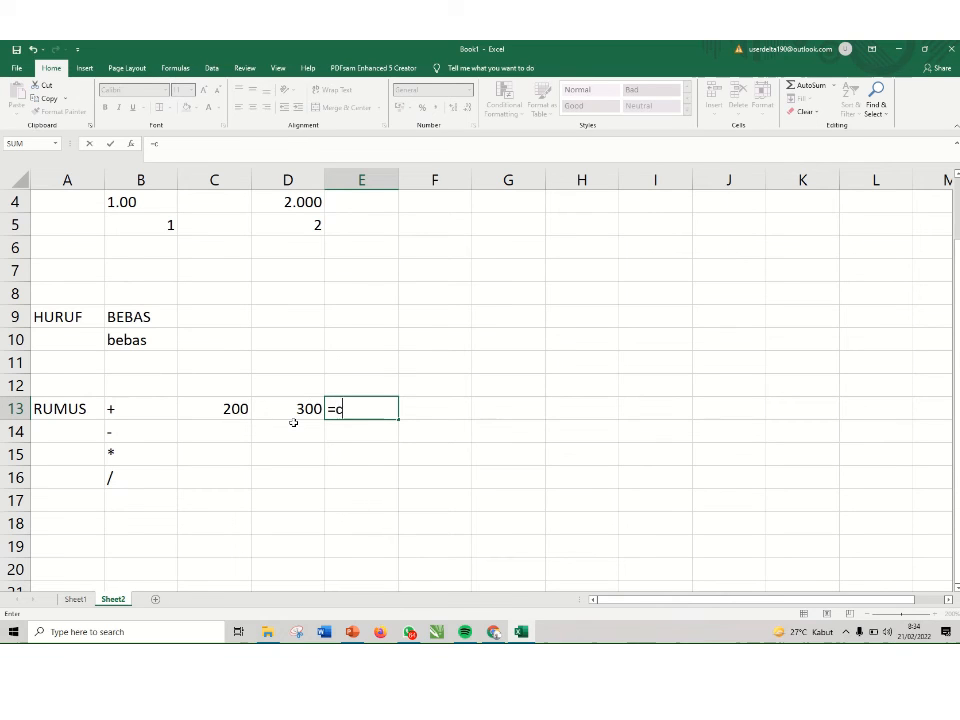
pyautogui.write('2')
pyautogui.write('3')
pyautogui.press('BackSpace')
pyautogui.press('BackSpace')
pyautogui.write('13')
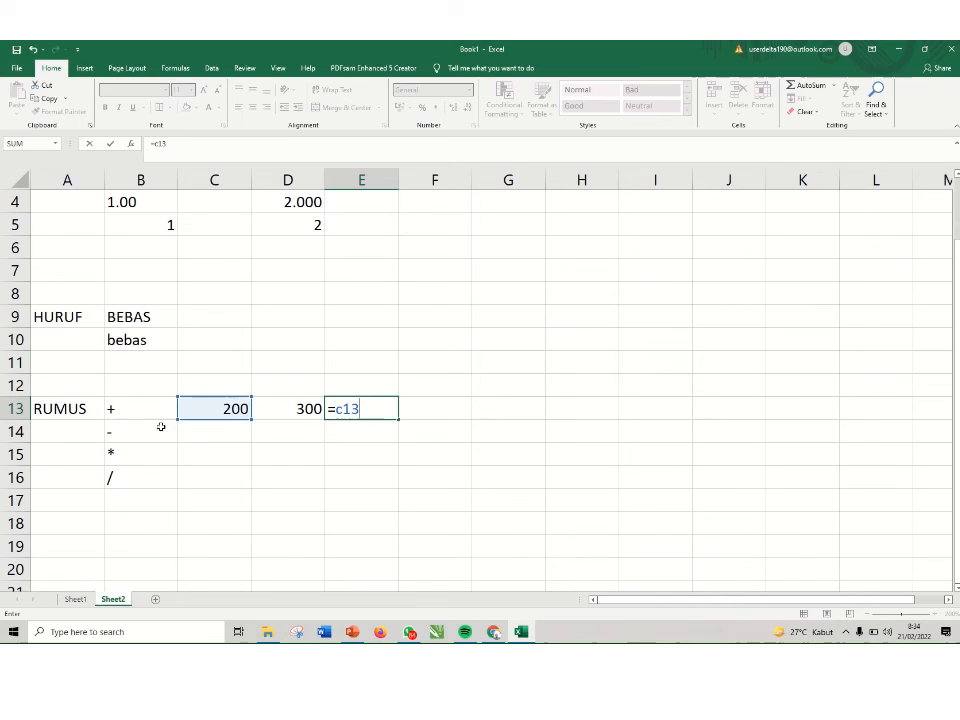
pyautogui.write('+d')
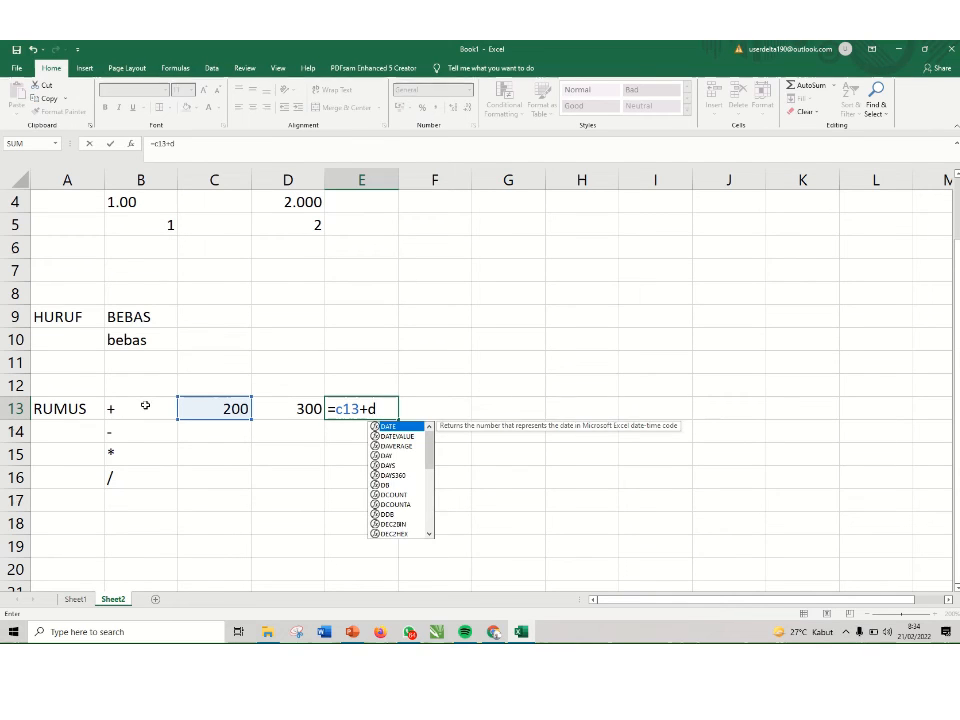
pyautogui.write('13')
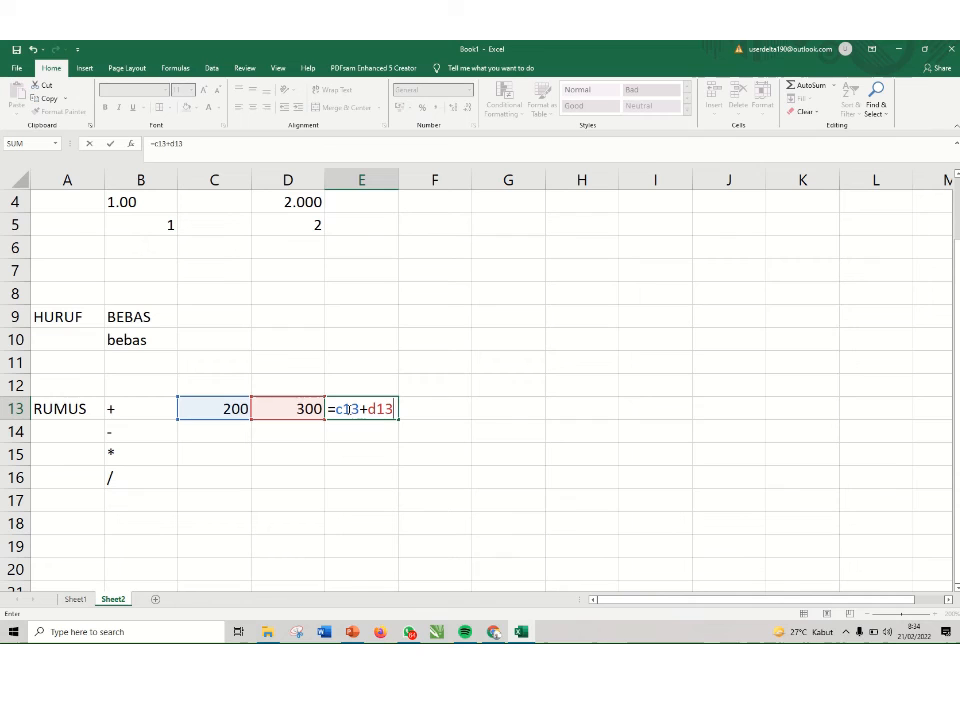
pyautogui.press('Return')
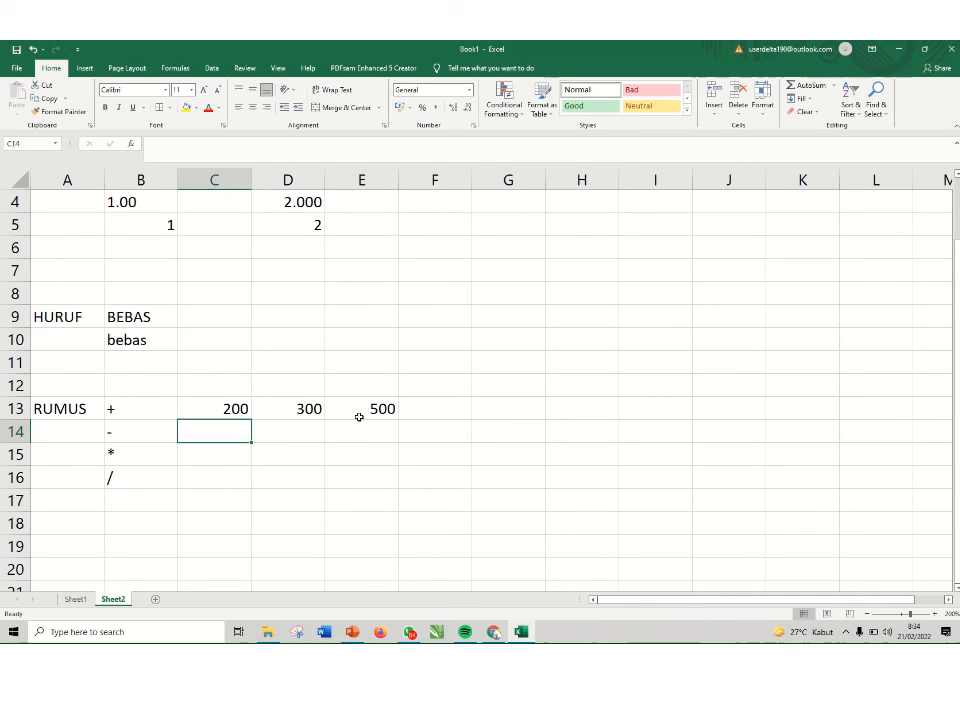
# Copy the operands in C13:D13 down through row 16 for the other operators
pyautogui.moveTo(232, 410); pyautogui.dragTo(266, 407)
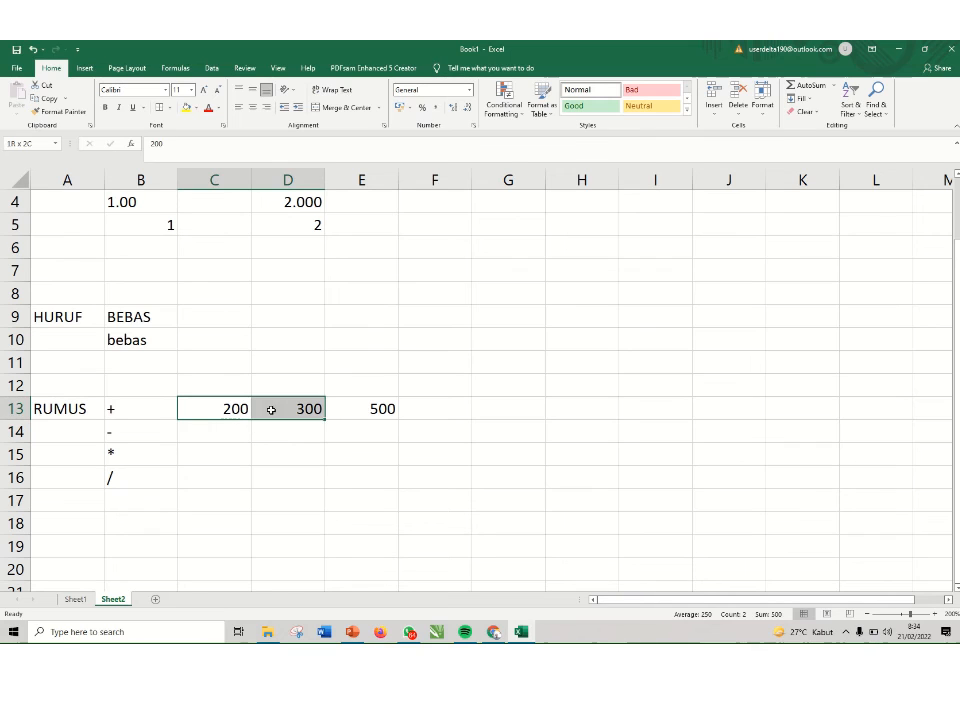
pyautogui.moveTo(324, 420); pyautogui.dragTo(317, 480)
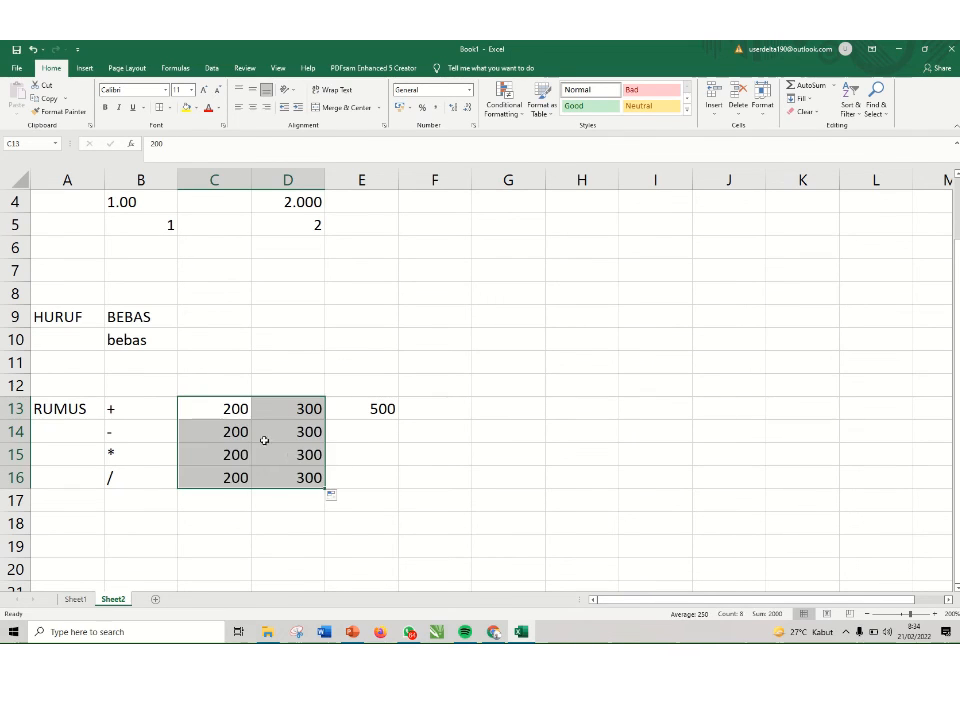
pyautogui.click(229, 429)
# Enter the subtraction formula =c14-d14 in cell E14
pyautogui.click(365, 431)
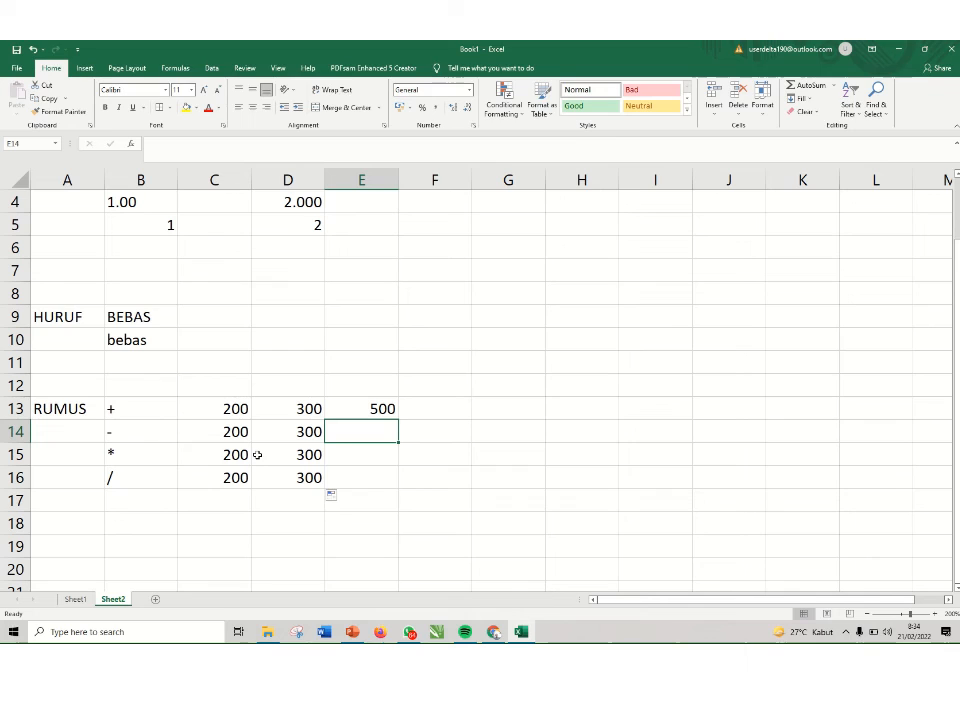
pyautogui.write('=')
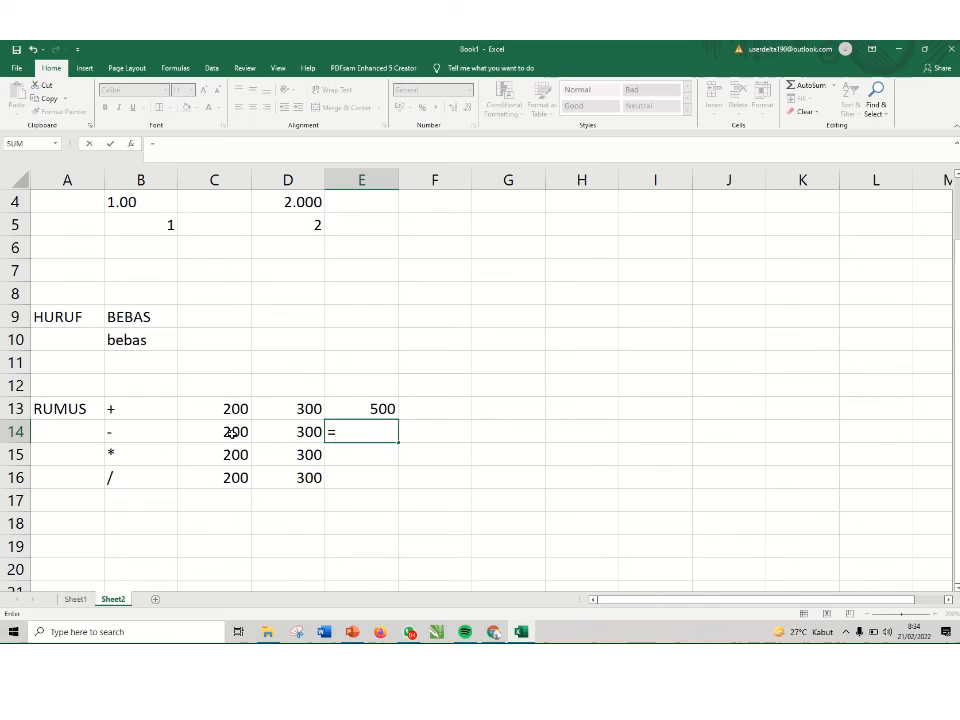
pyautogui.write('c')
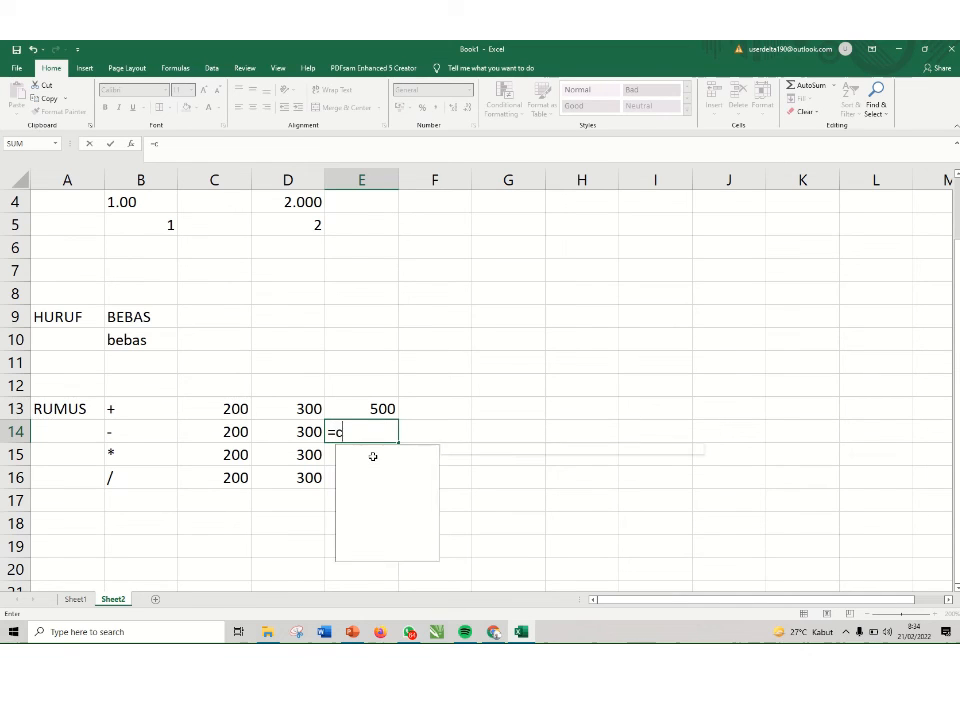
pyautogui.write('14')
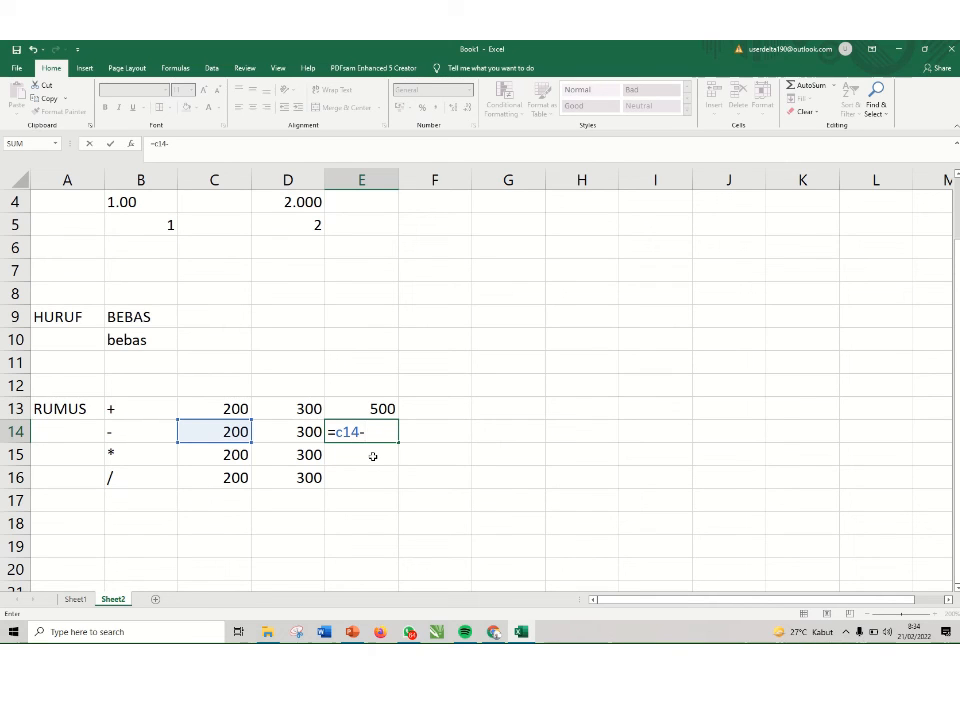
pyautogui.write('-d')
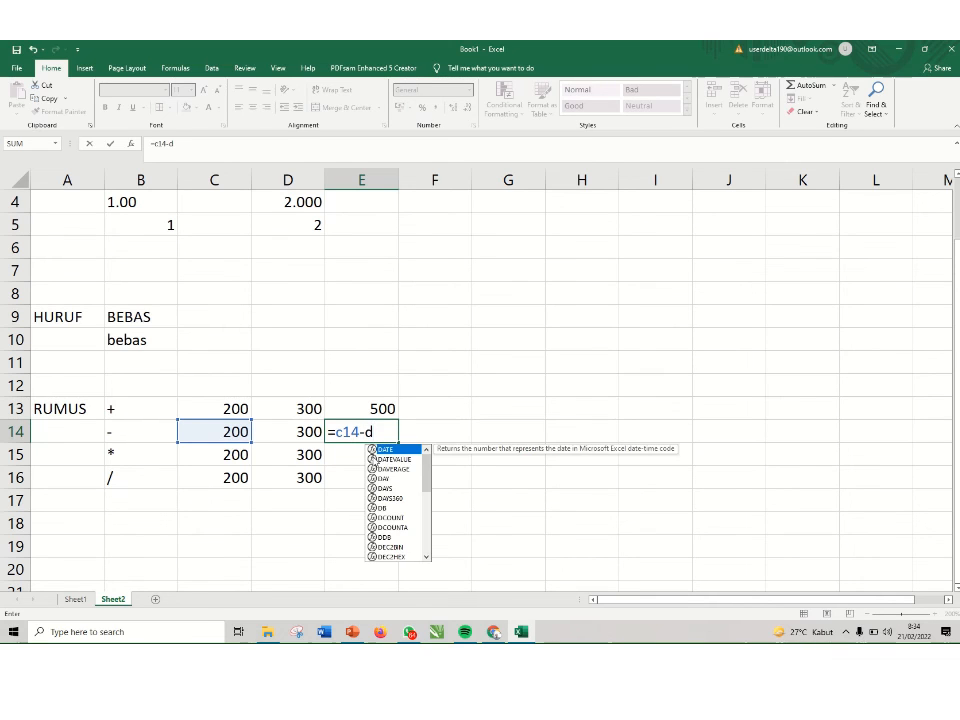
pyautogui.write('14')
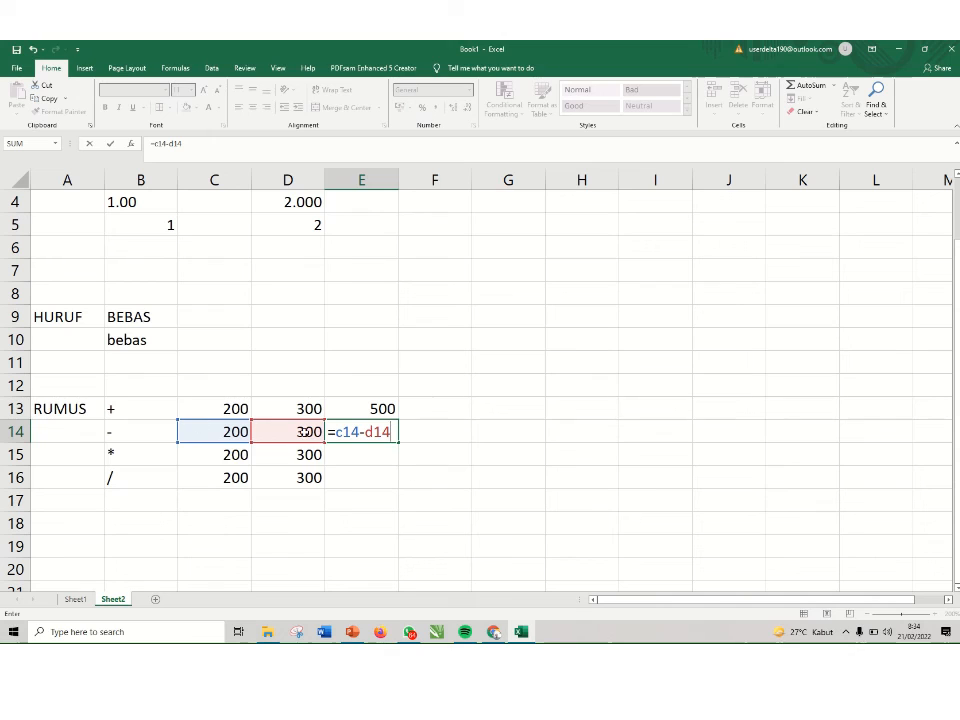
pyautogui.press('Return')
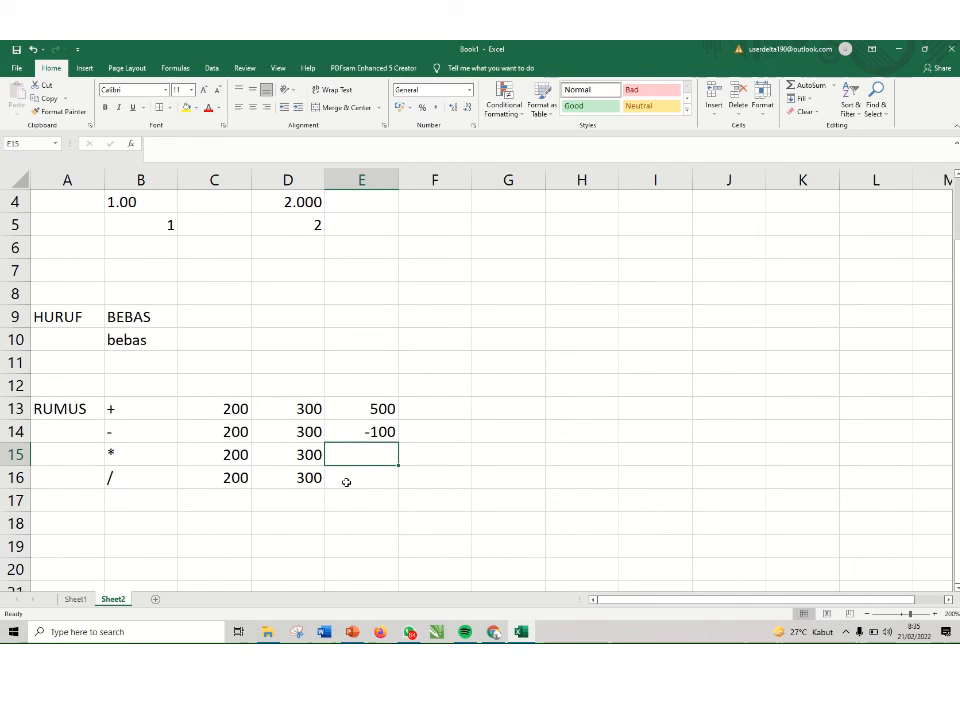
# Enter the multiplication formula =c15*d15 in cell E15
pyautogui.write('=')
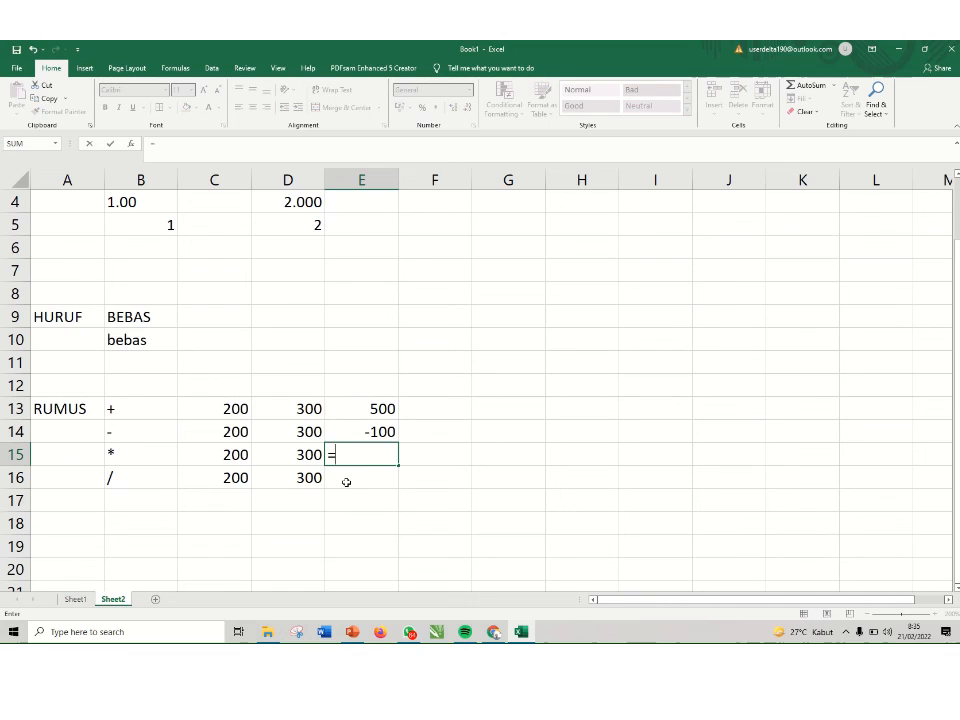
pyautogui.write('c')
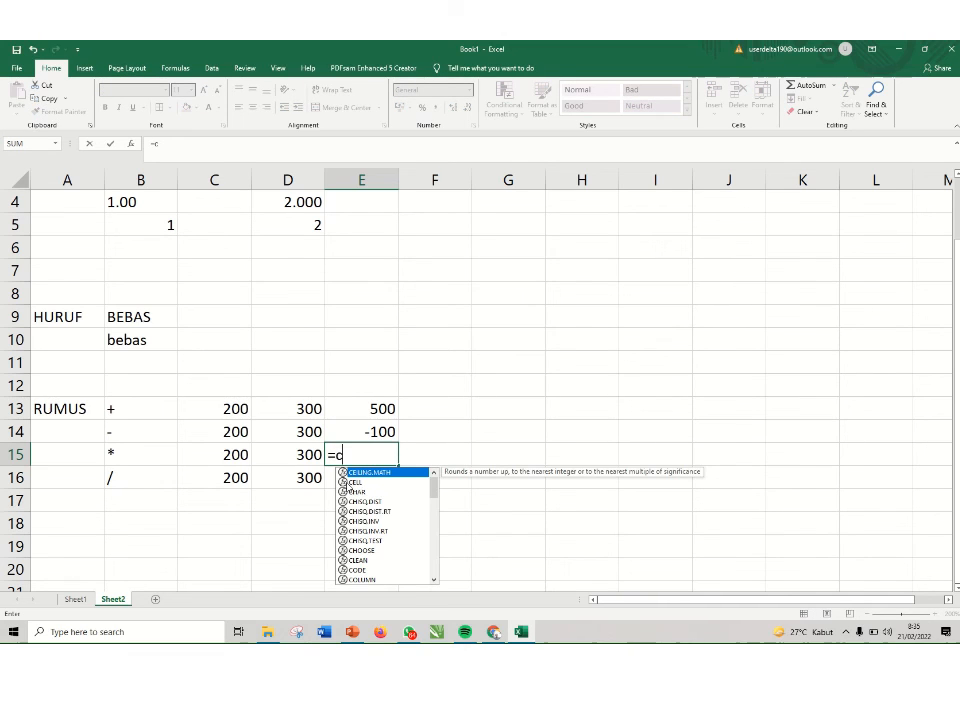
pyautogui.write('a5')
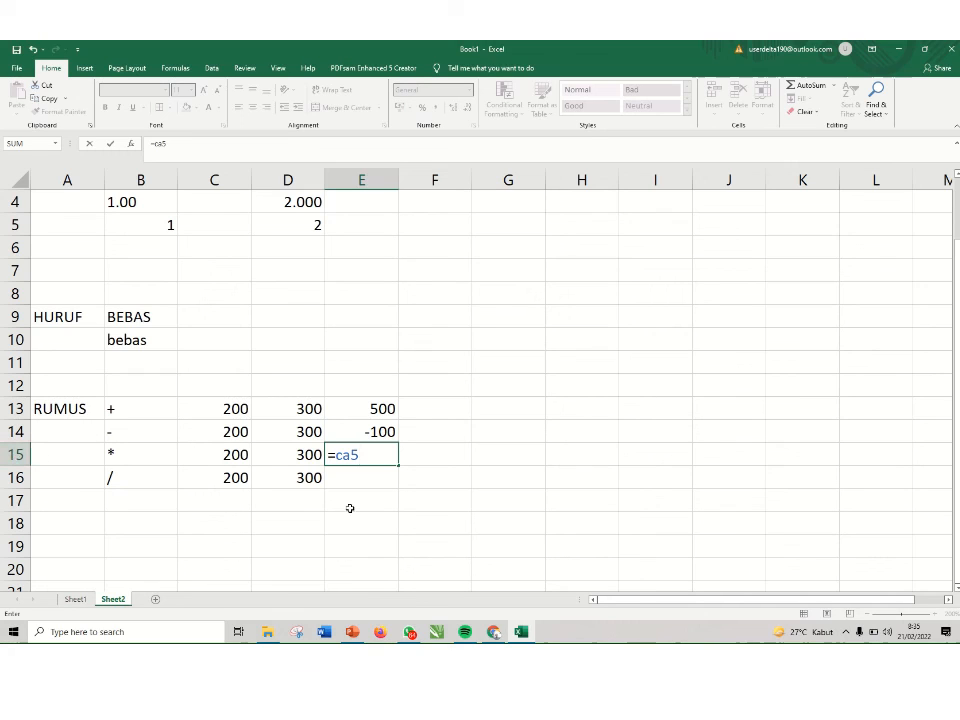
pyautogui.press('BackSpace')
pyautogui.press('BackSpace')
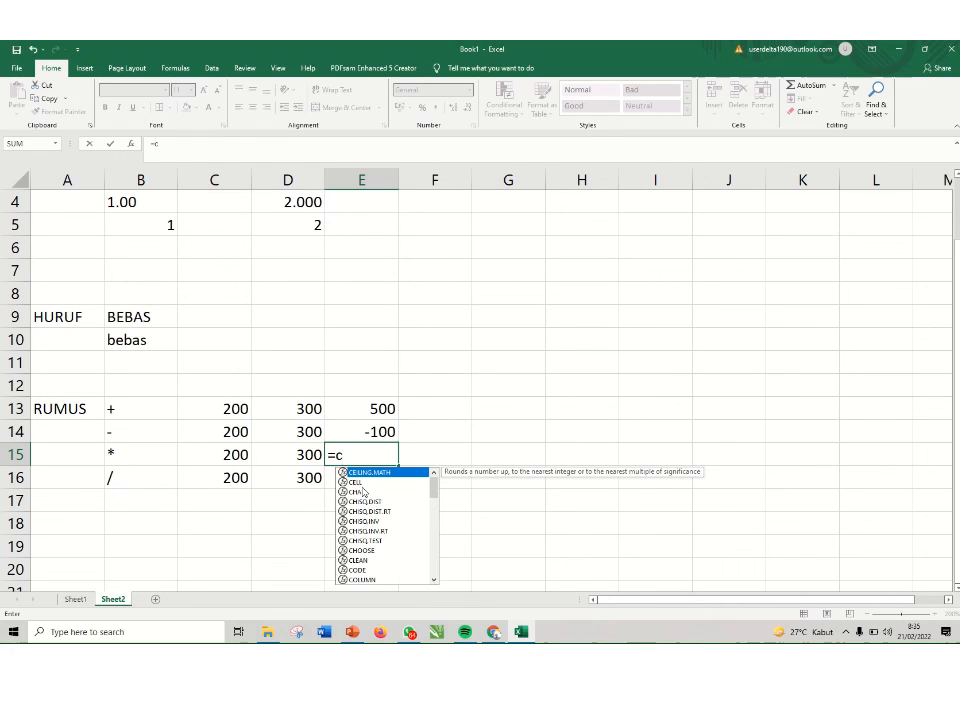
pyautogui.write('15')
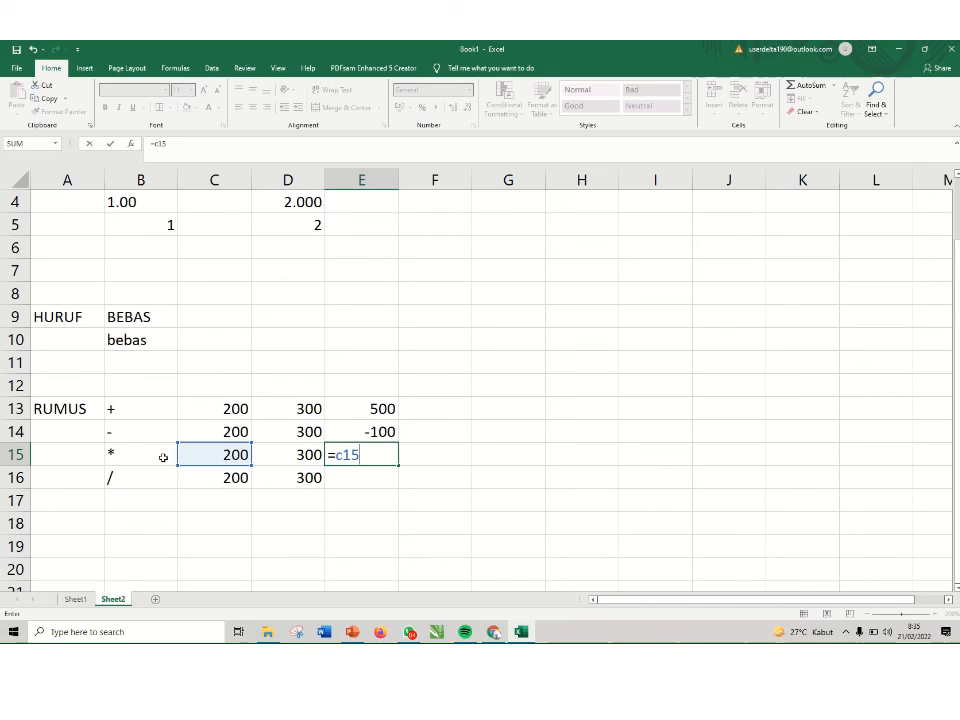
pyautogui.write('*d15')
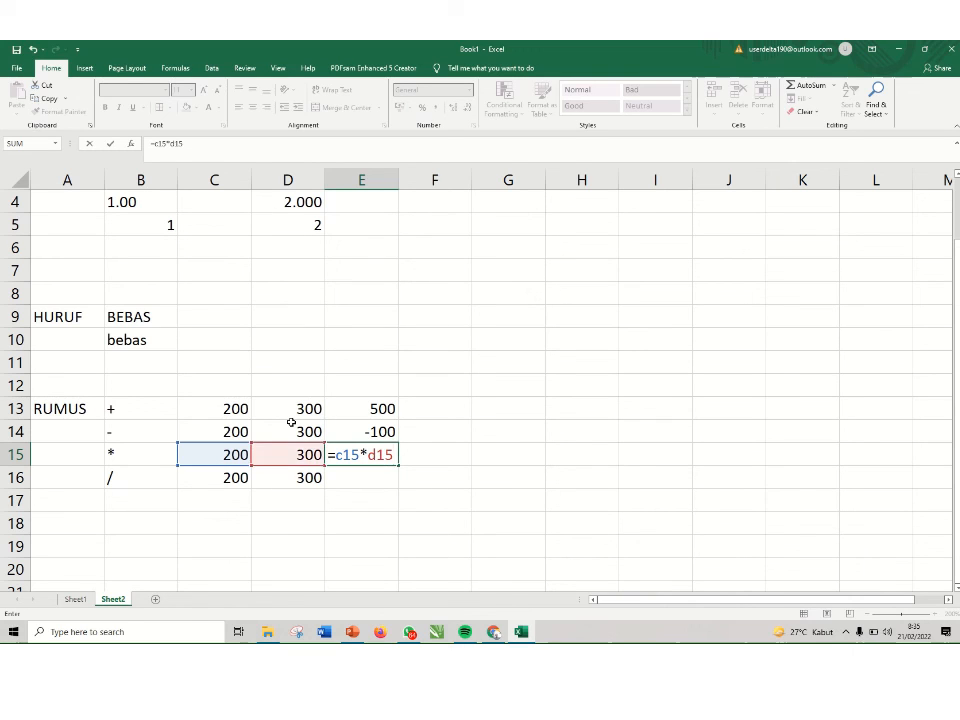
pyautogui.press('Return')
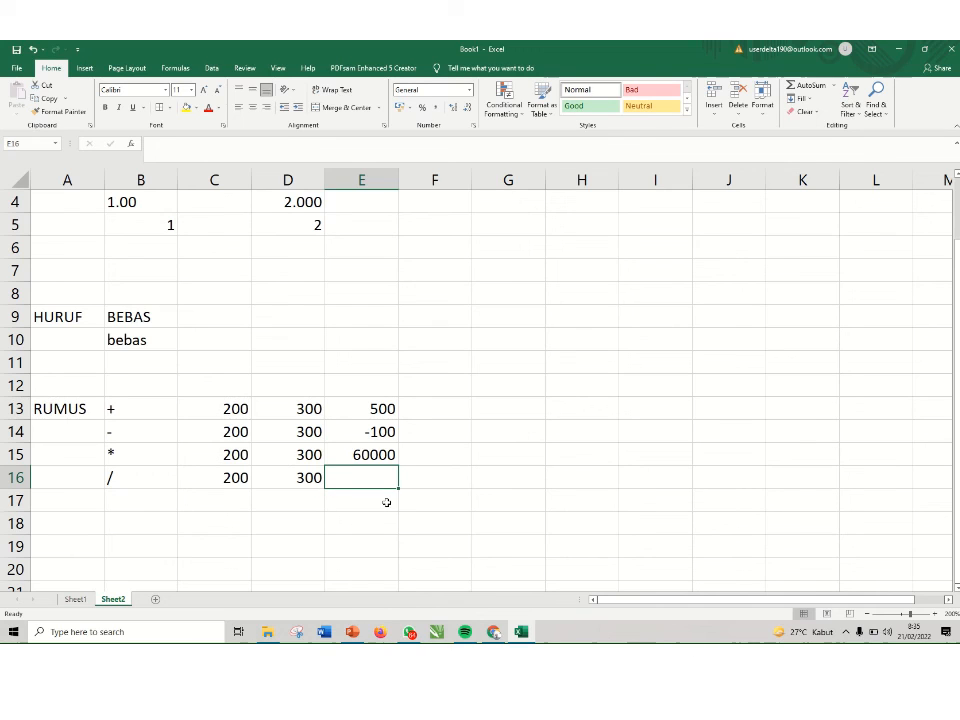
# Enter the division formula =c16/d16 in cell E16
pyautogui.write('=')
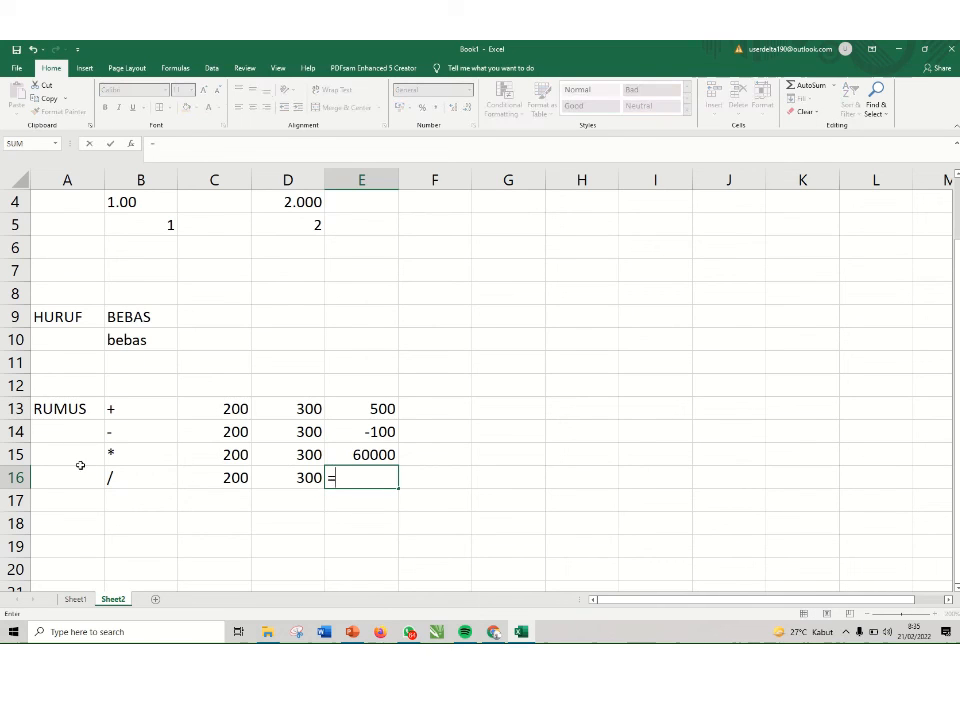
pyautogui.write('c')
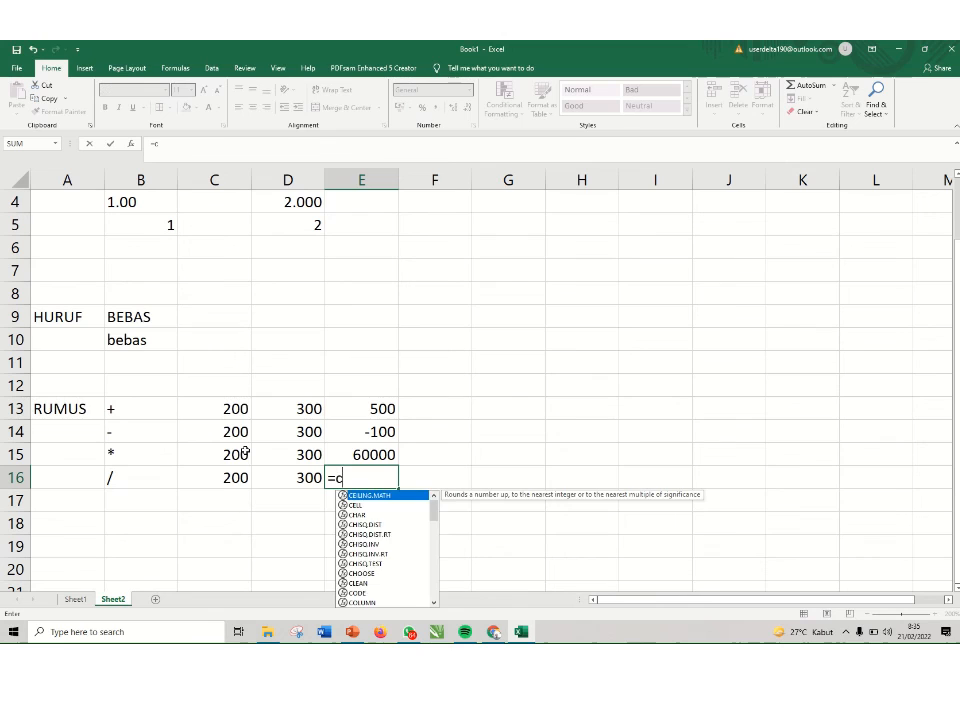
pyautogui.write('16')
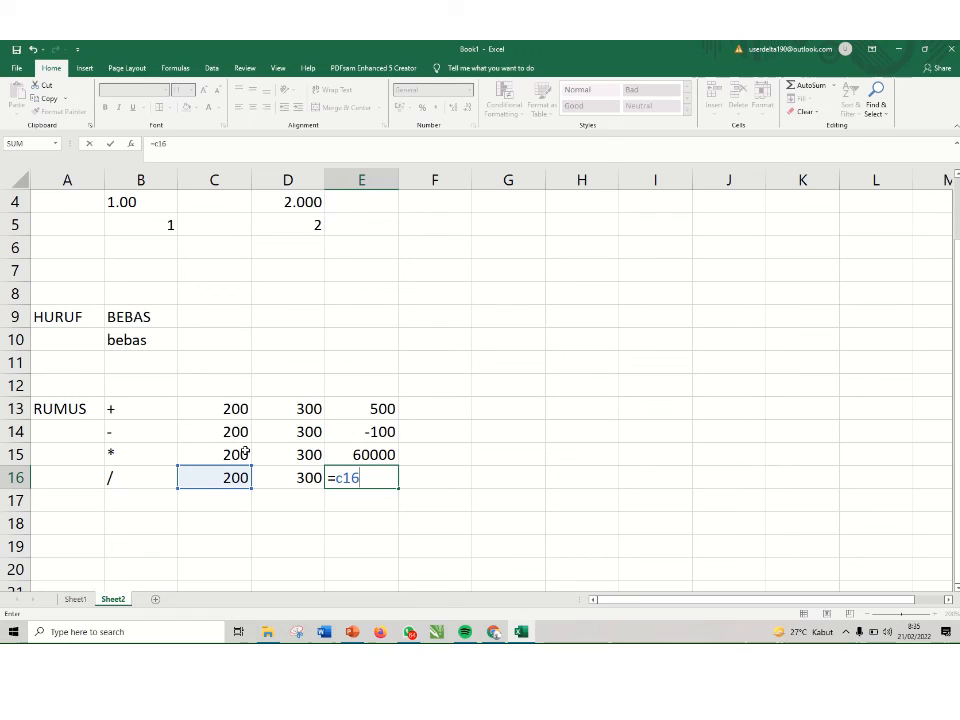
pyautogui.write('/d')
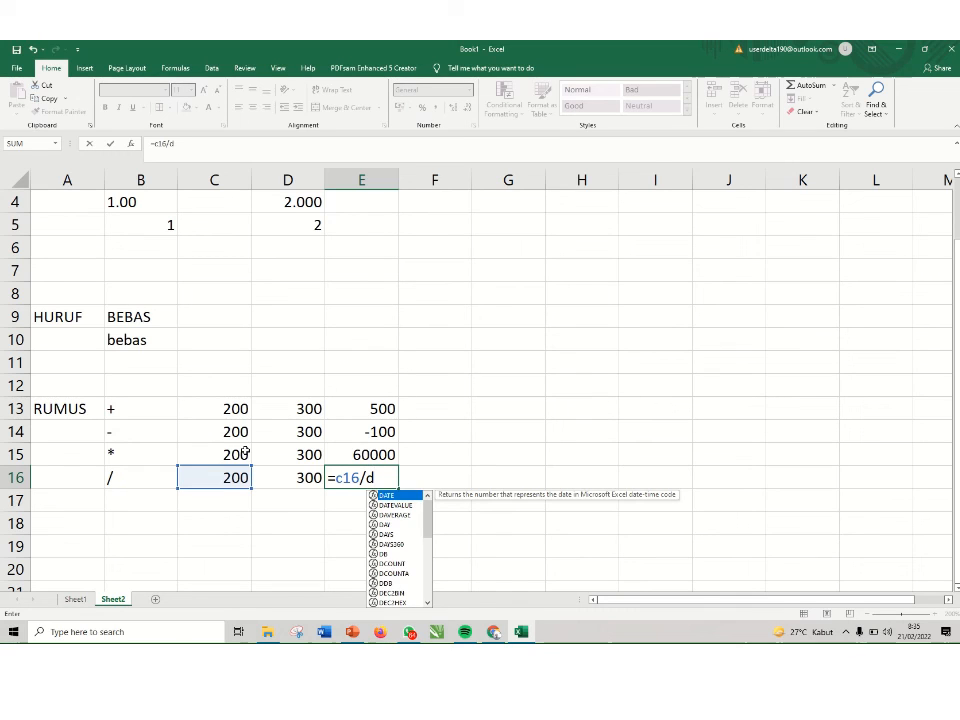
pyautogui.write('16')
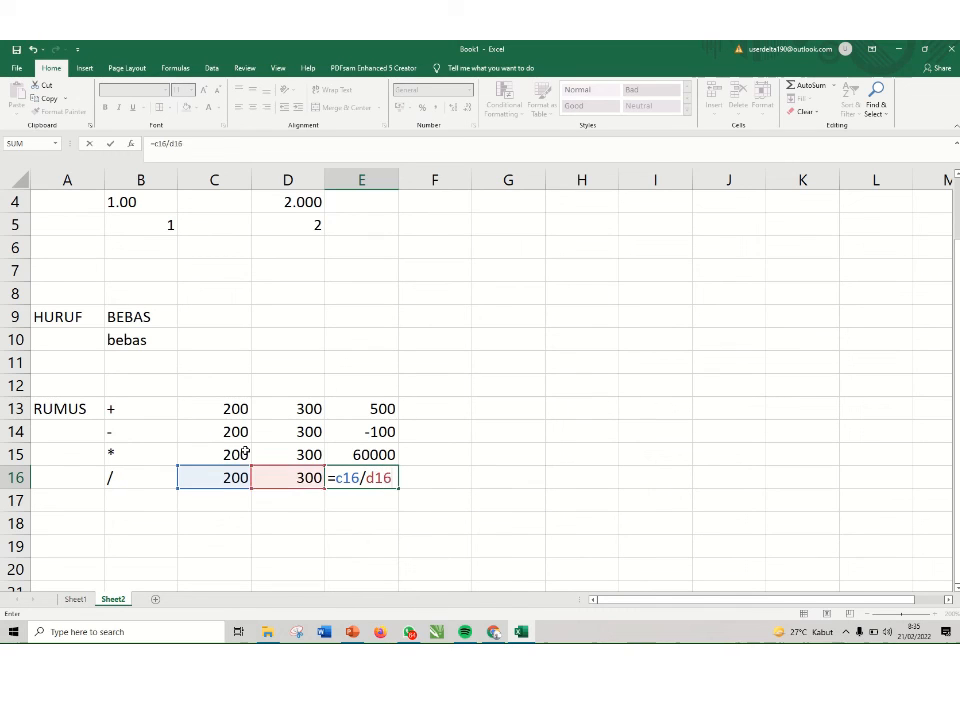
pyautogui.press('Return')
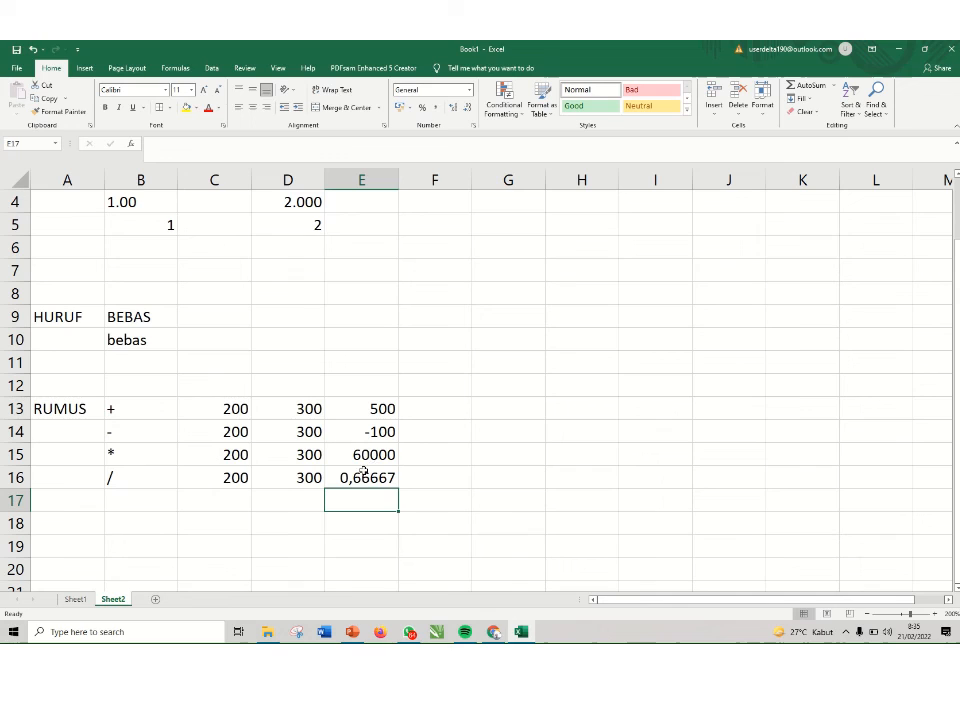
# Review the formulas behind the four results in cells E13 through E16, one after another
pyautogui.click(362, 406)
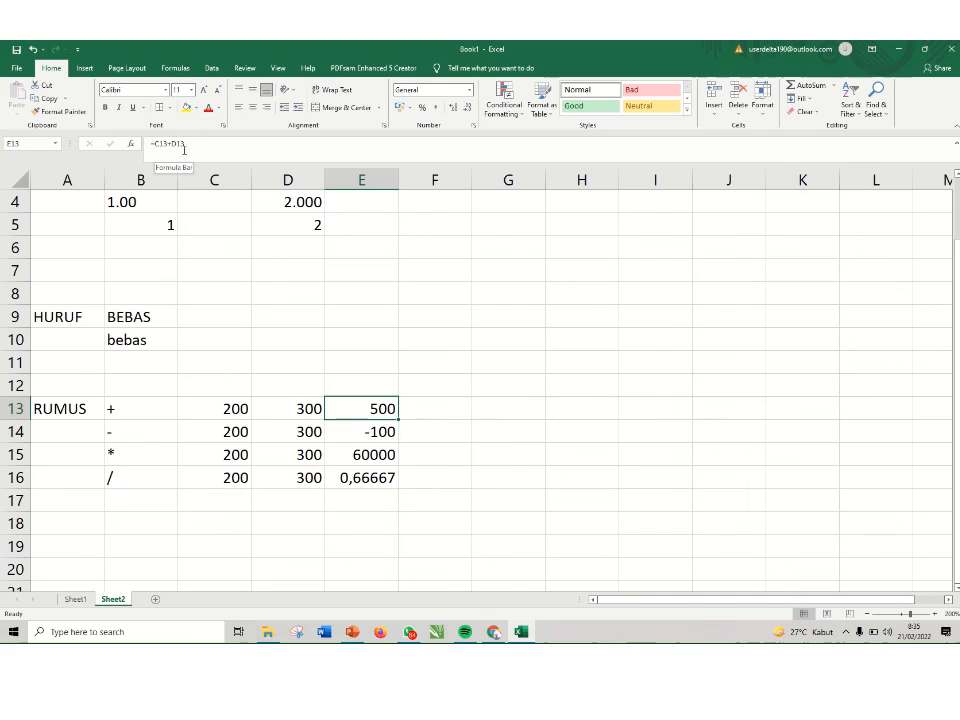
pyautogui.click(364, 430)
pyautogui.click(369, 454)
pyautogui.click(367, 480)
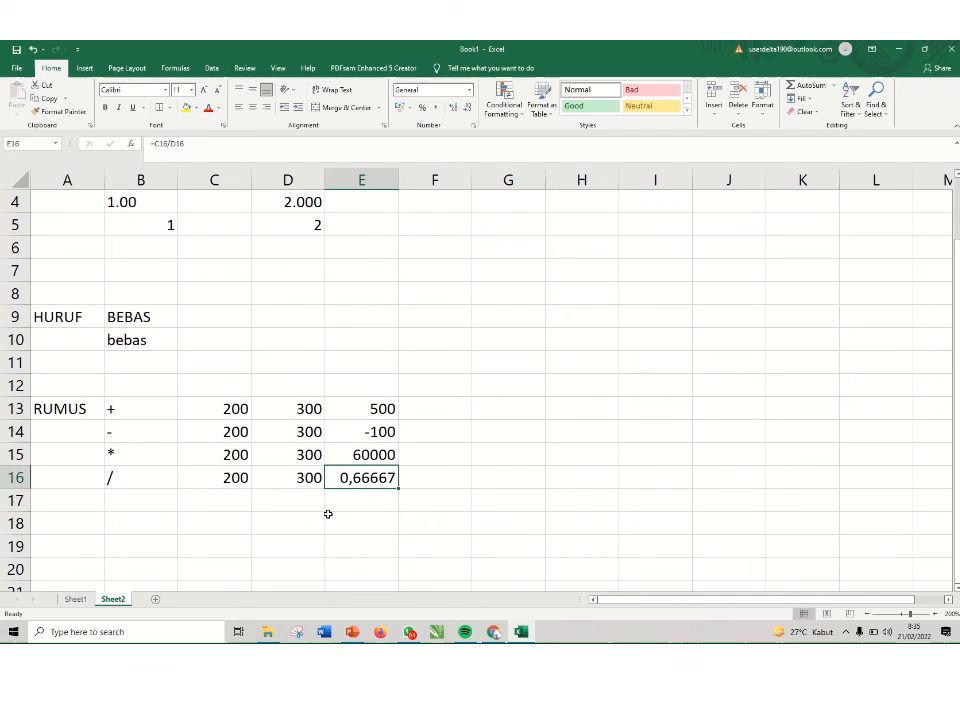
# Look over the input examples on Sheet2 and the schedule tables on Sheet1, finishing back on Sheet2
pyautogui.scroll(1, 336, 379)
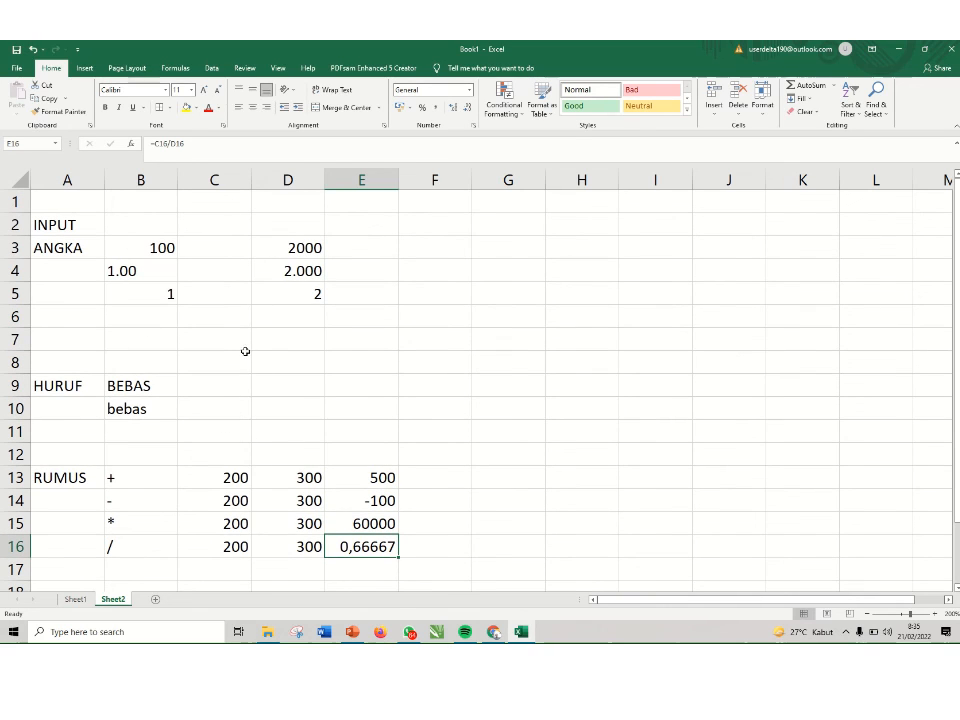
pyautogui.click(75, 599)
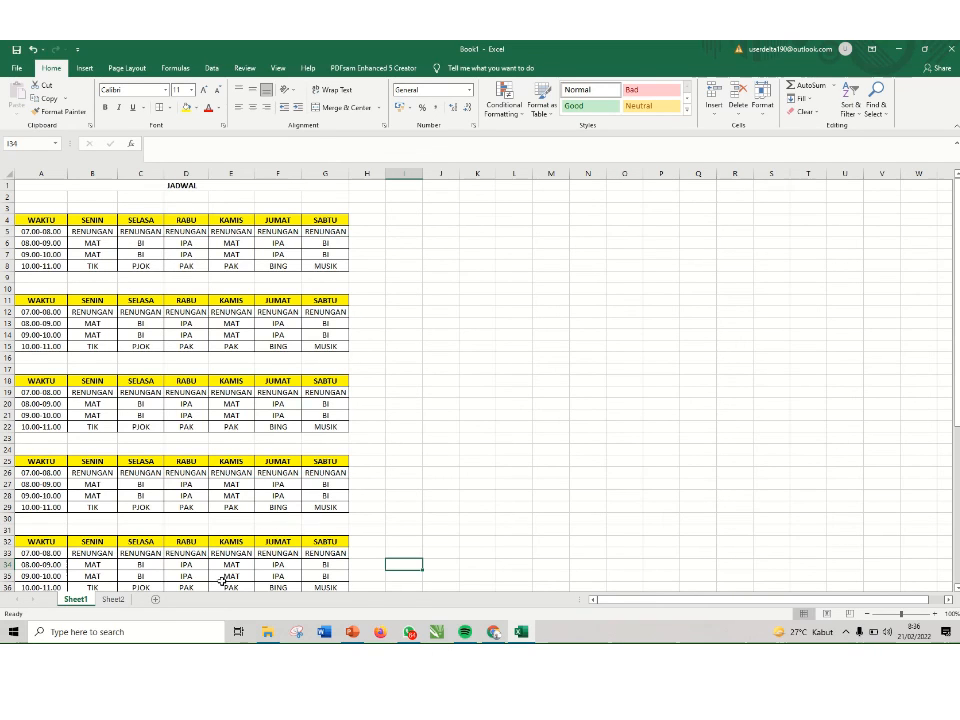
pyautogui.click(113, 600)
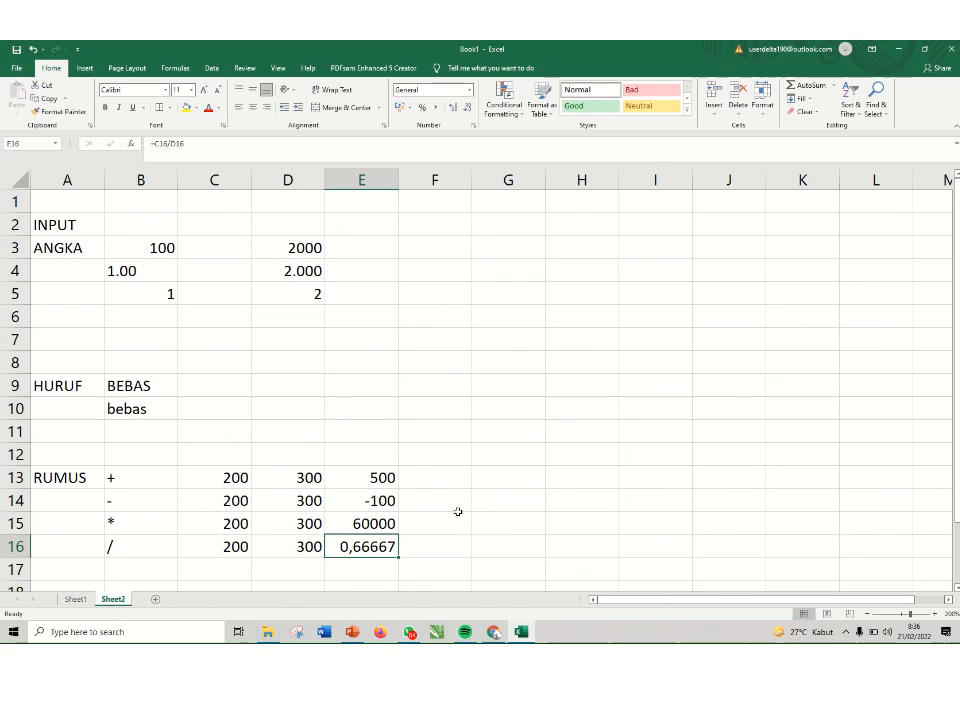